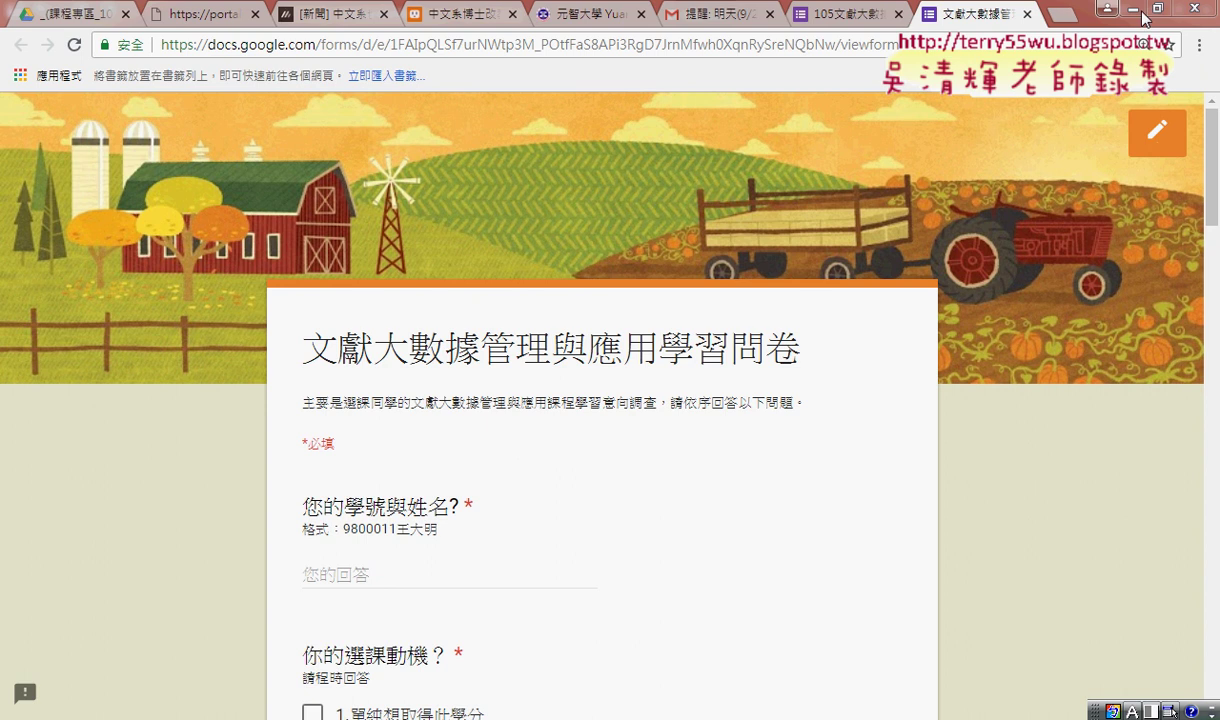
Step: Open a new Chrome tab and show the Google apps list
left_click(1066, 14)
left_click(1093, 121)
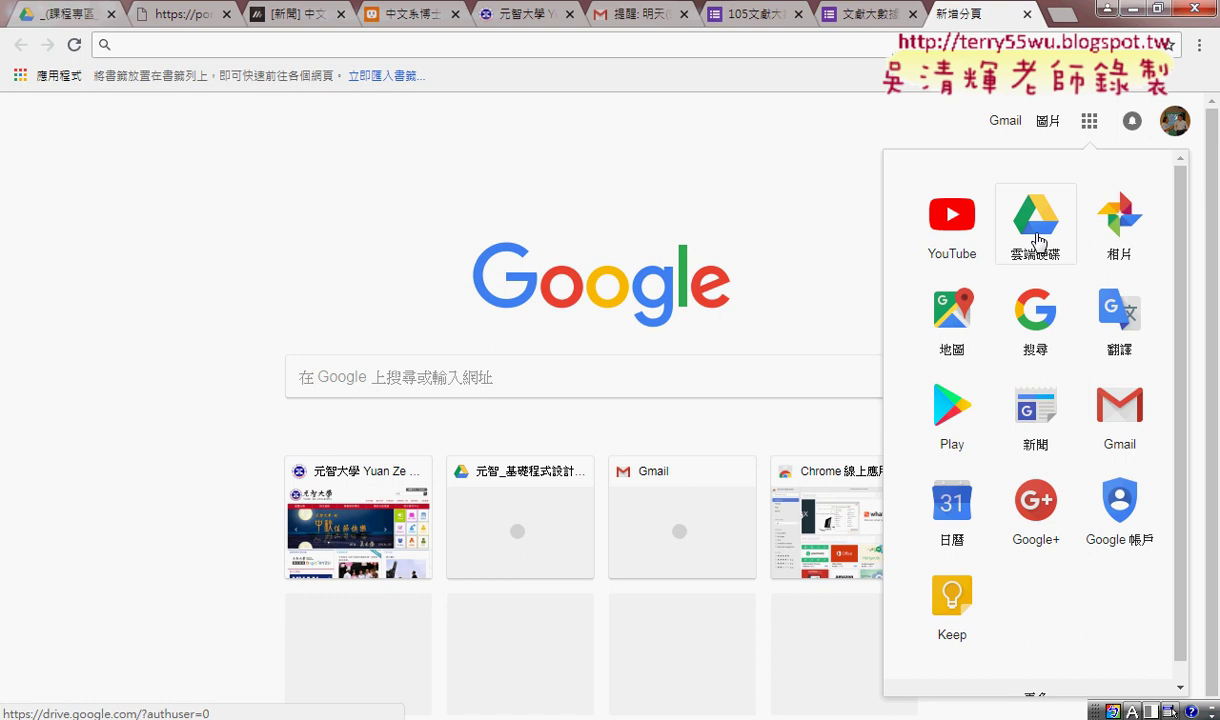
Step: Open Google Drive and browse the 新增 > 更多 list to find Google 表單
left_click(1037, 241)
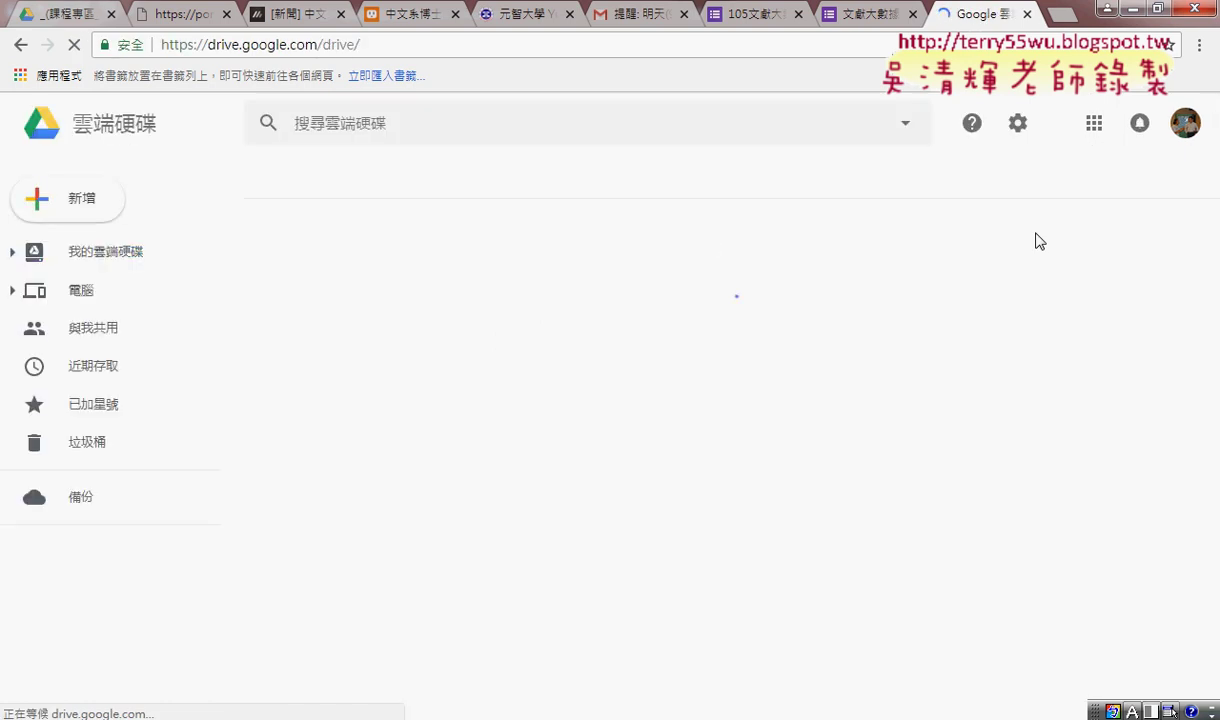
left_click(90, 205)
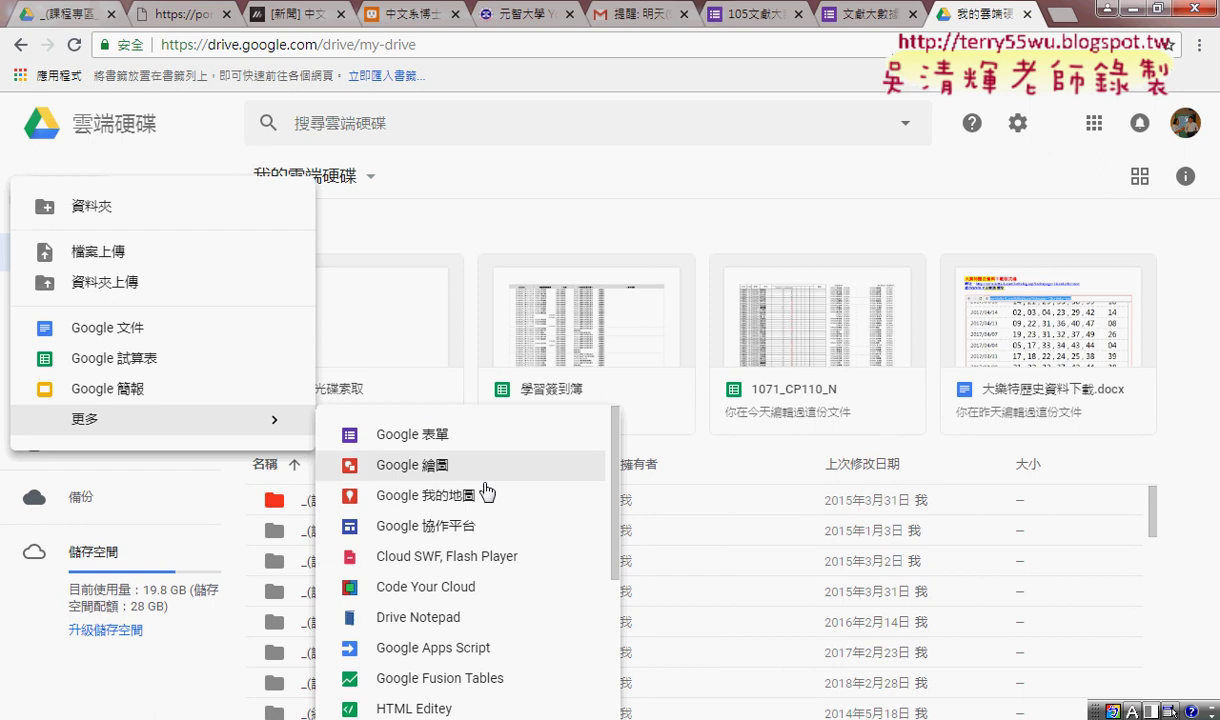
scroll(505, 537, "down", 1)
scroll(507, 535, "down", 1)
scroll(507, 532, "down", 1)
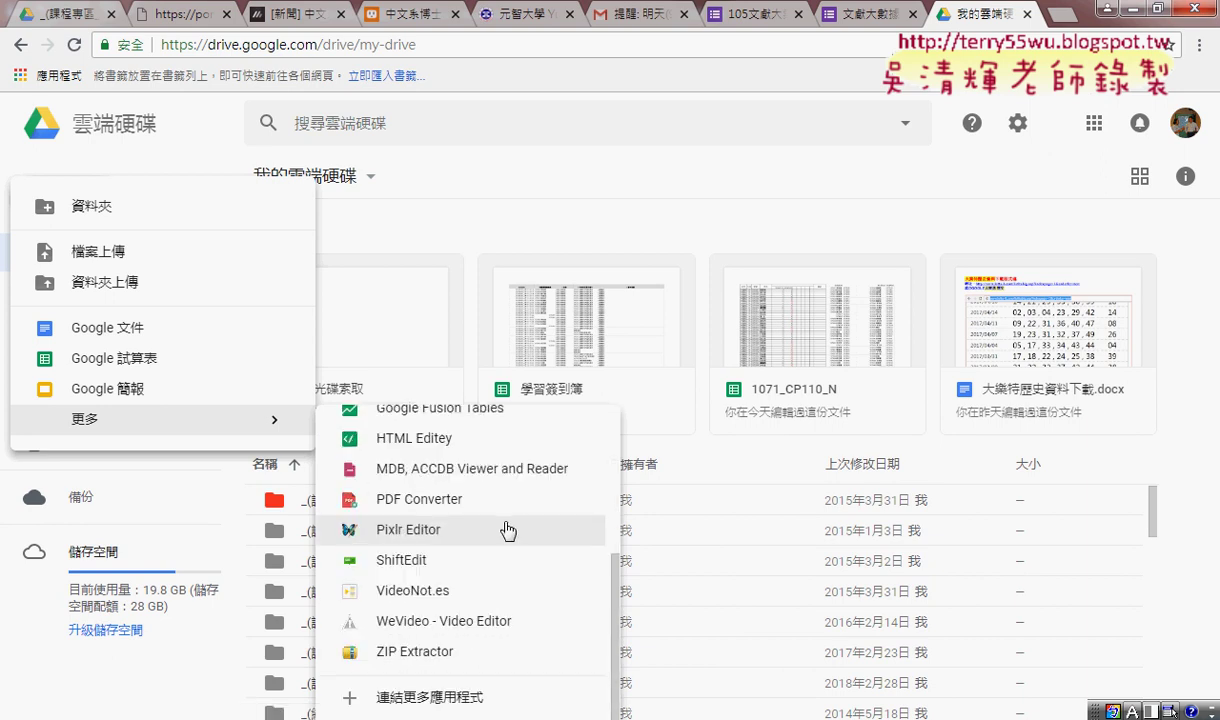
scroll(510, 530, "up", 1)
scroll(510, 530, "up", 3)
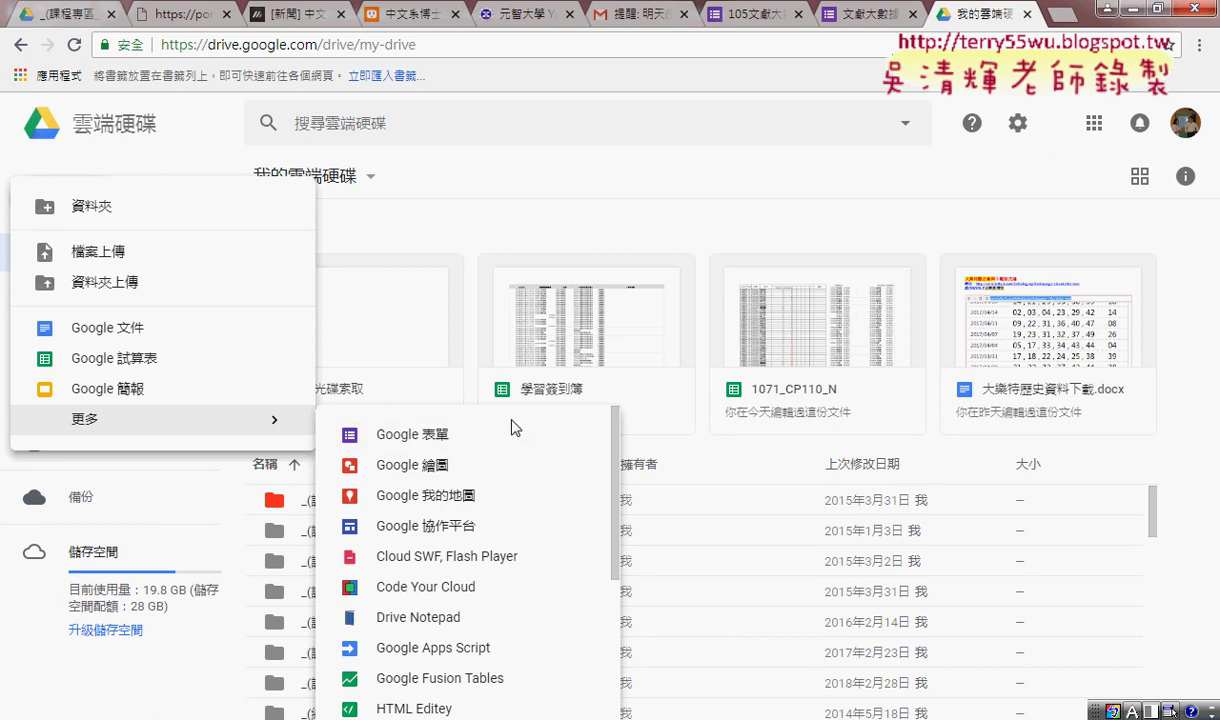
Step: Create a blank Google form and open the first question's type list
left_click(476, 439)
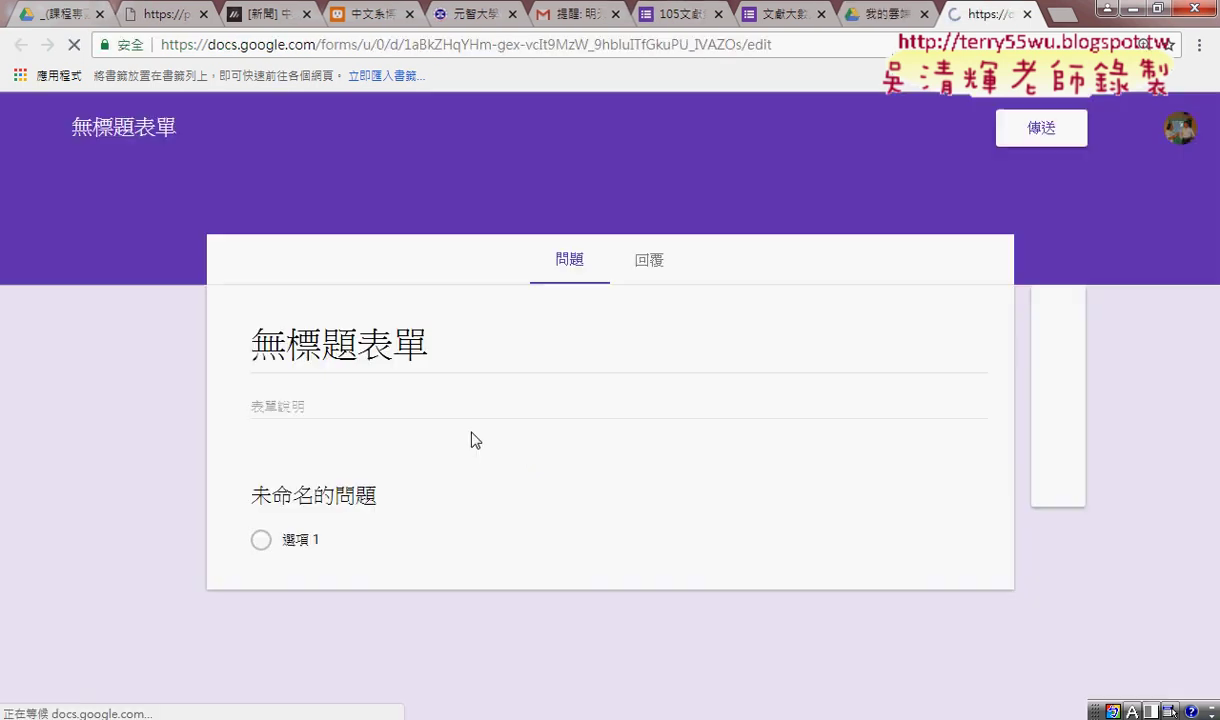
left_click(437, 350)
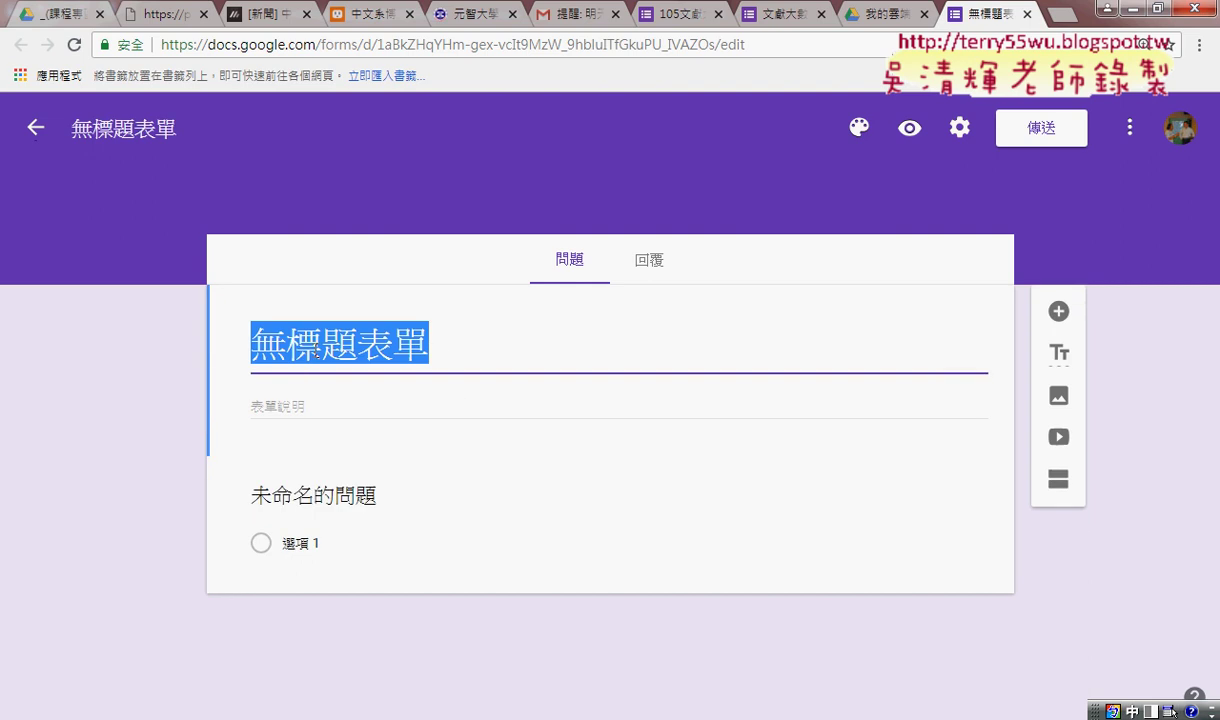
left_click(264, 404)
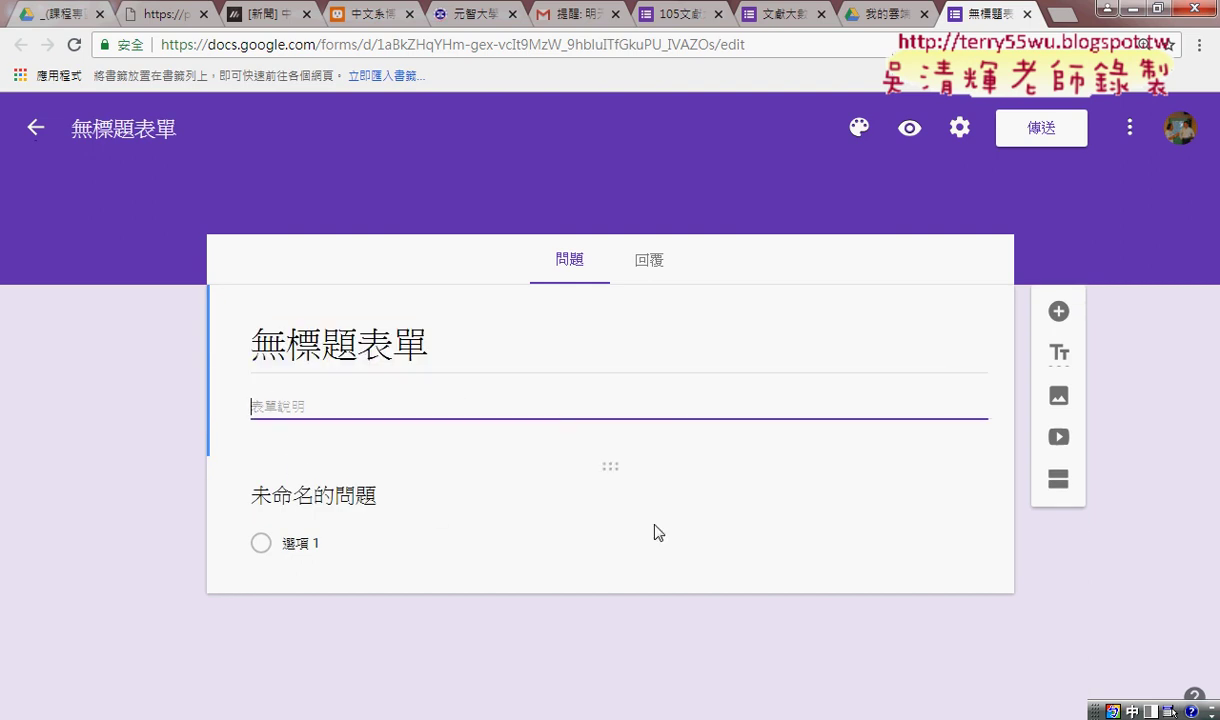
left_click(489, 546)
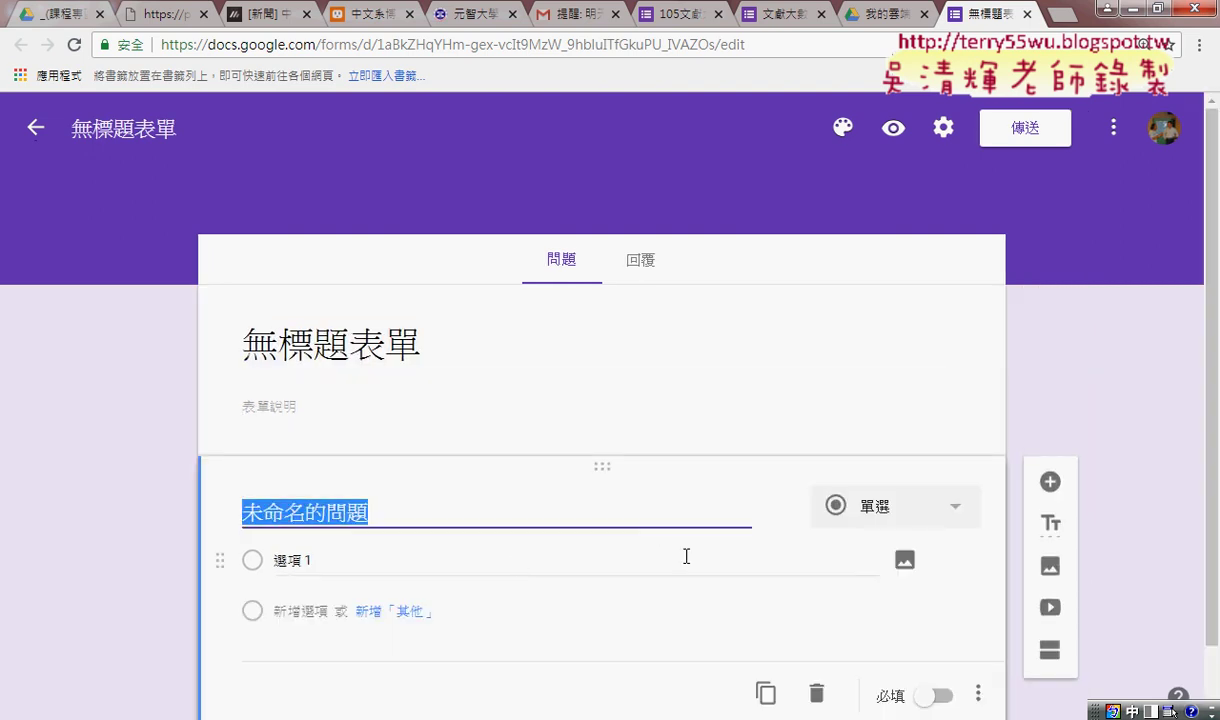
left_click(958, 512)
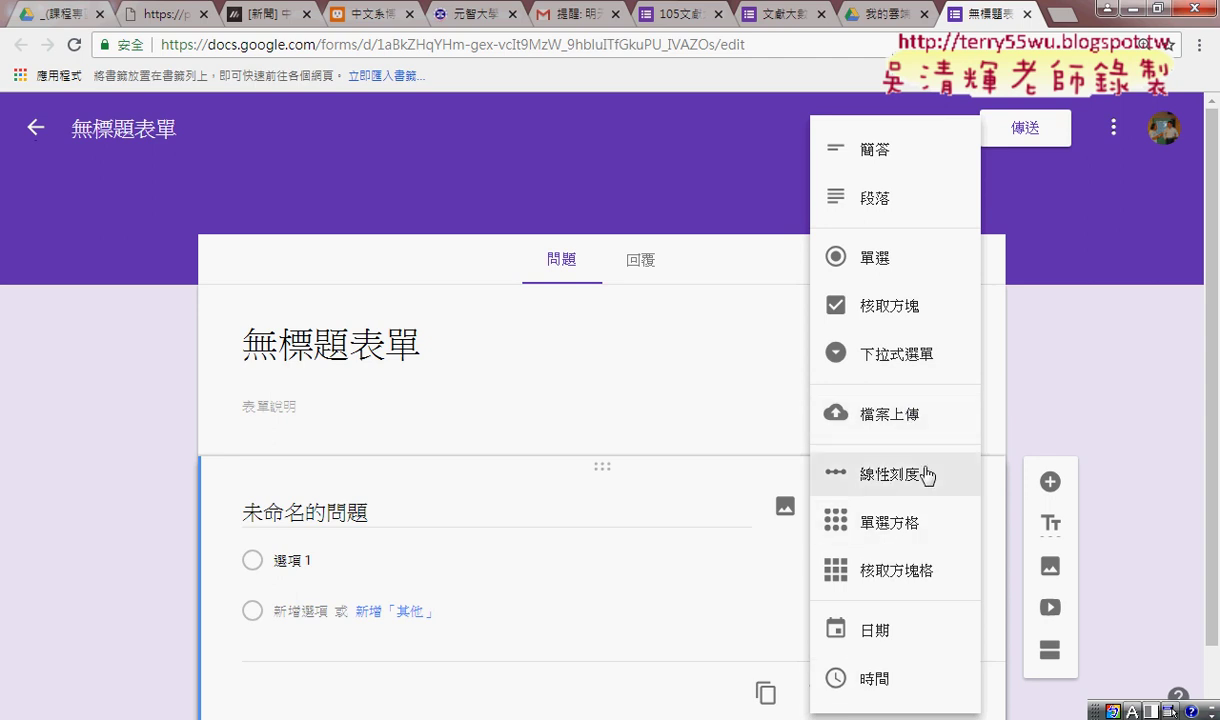
key("ctrl+space")
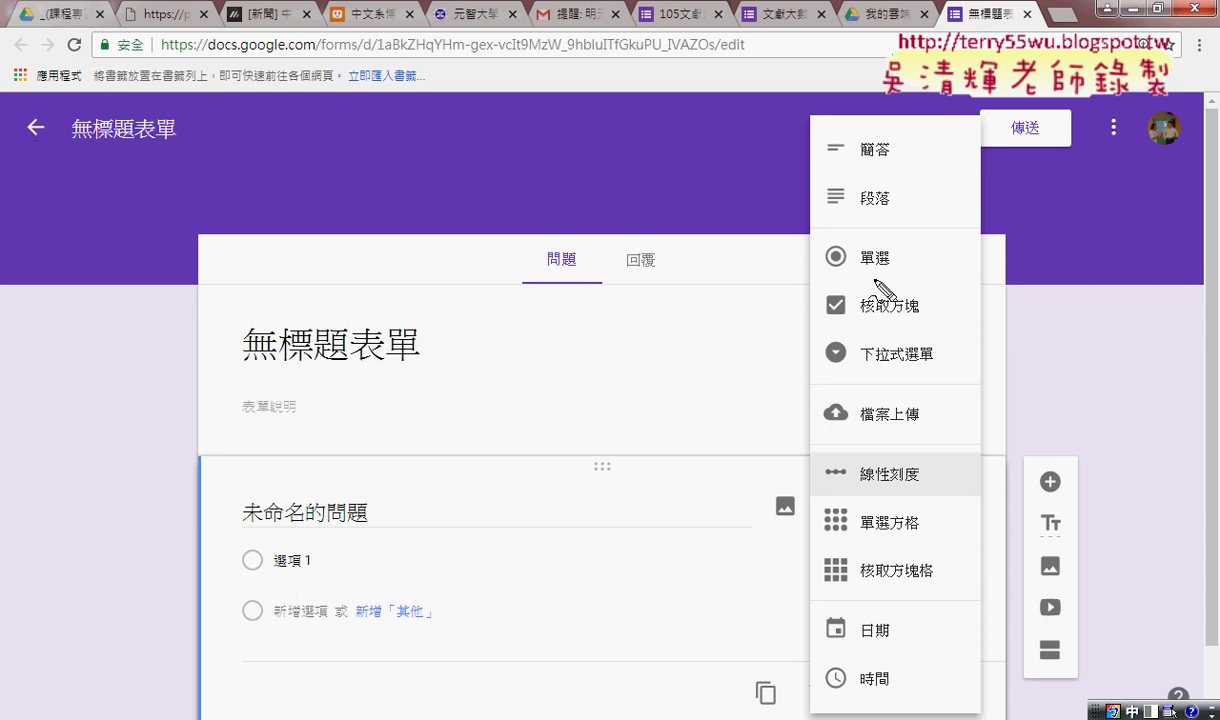
left_click_drag(828, 157, 889, 157)
left_click_drag(890, 213, 812, 214)
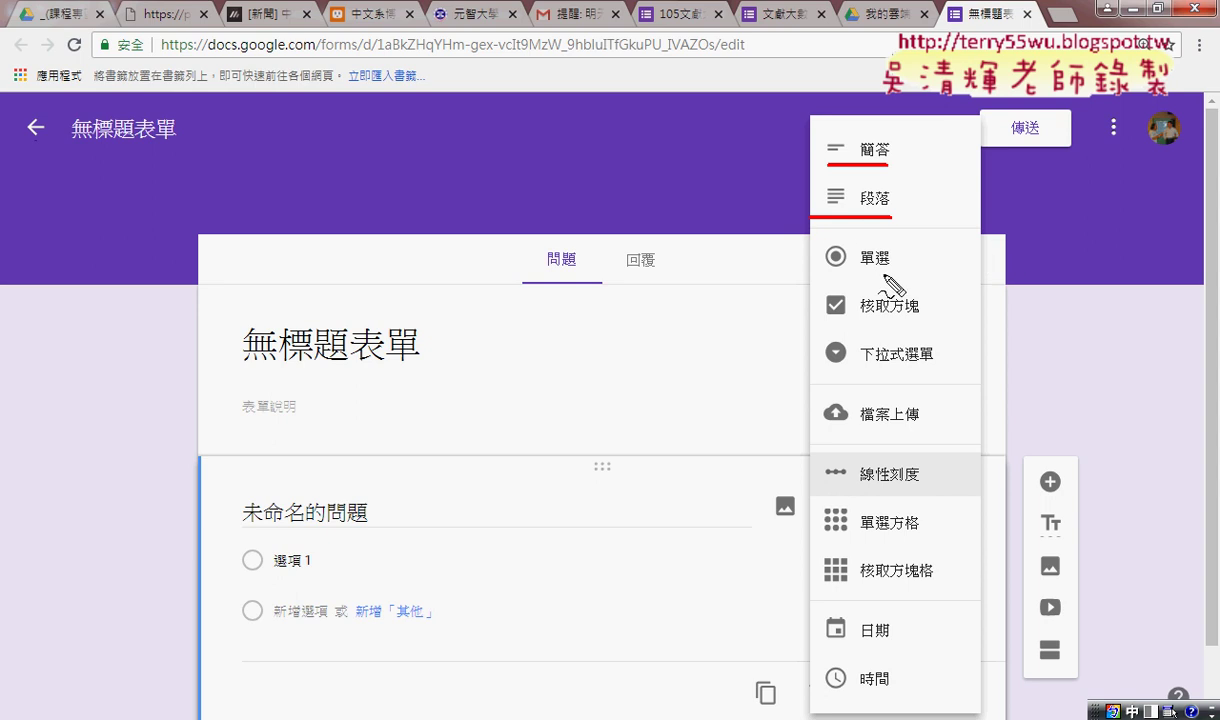
left_click_drag(840, 271, 886, 270)
mouse_move(862, 322)
left_mouse_down()
mouse_move(918, 320)
mouse_move(806, 185)
mouse_move(940, 325)
mouse_move(937, 428)
mouse_move(978, 416)
left_mouse_up()
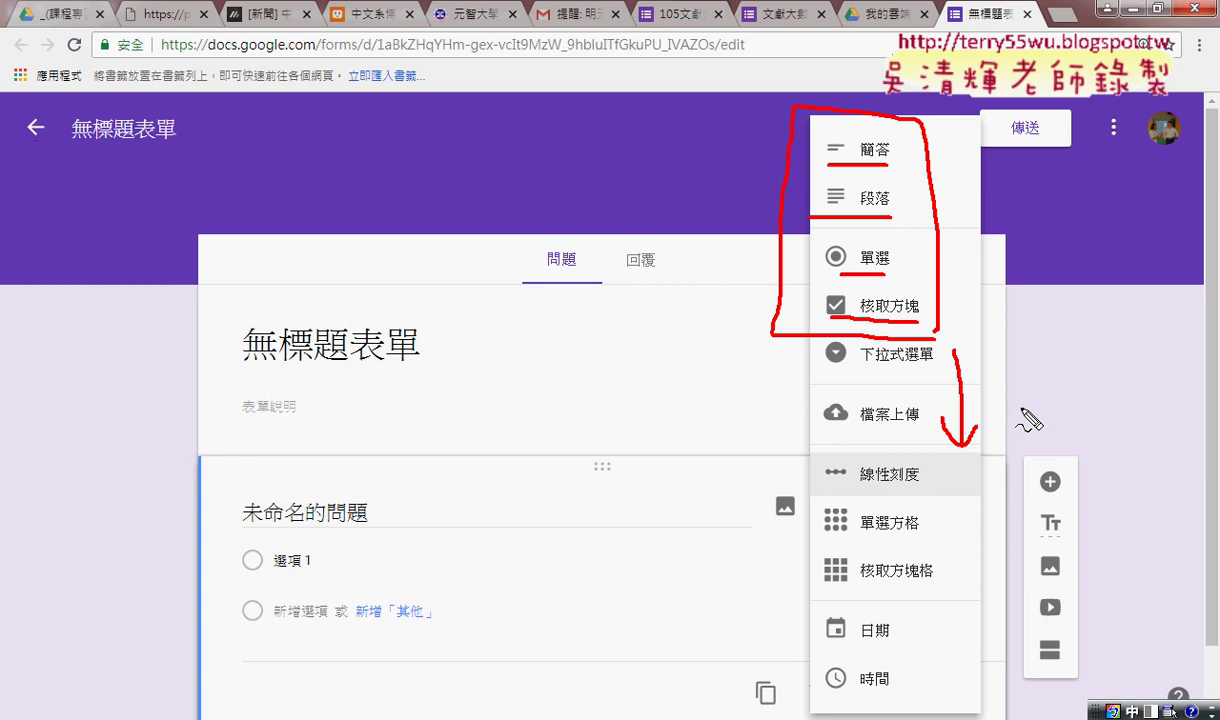
key("Escape")
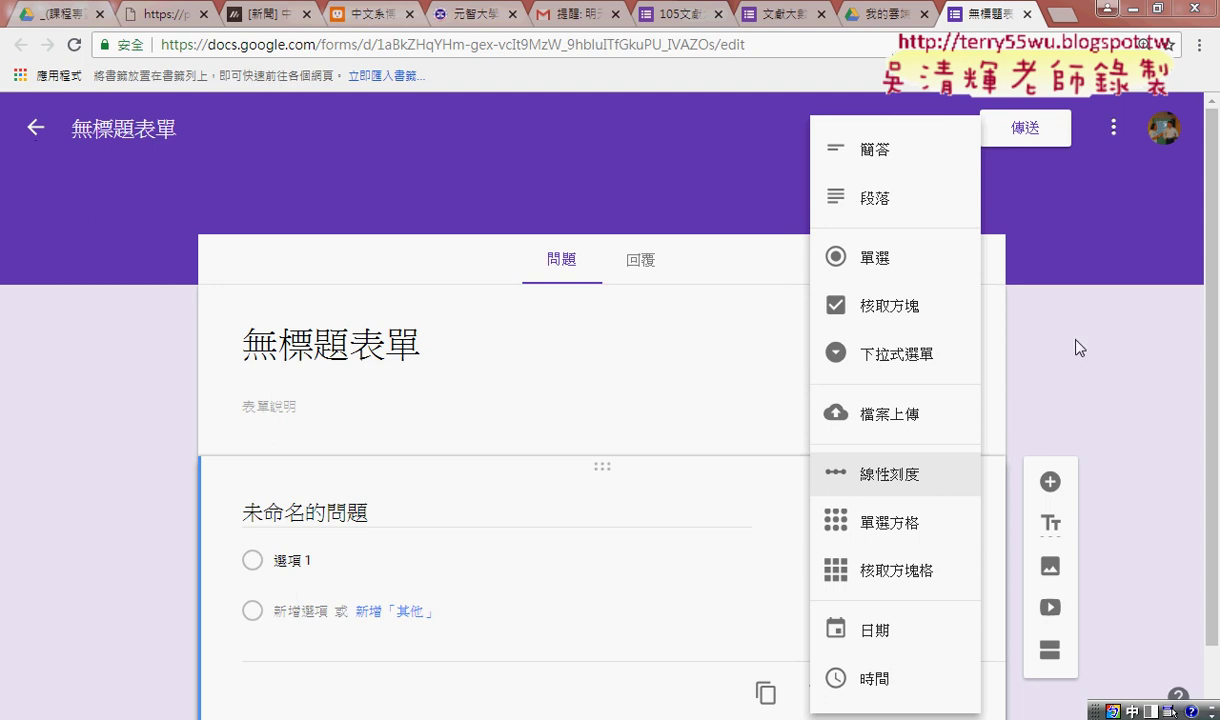
left_click(774, 22)
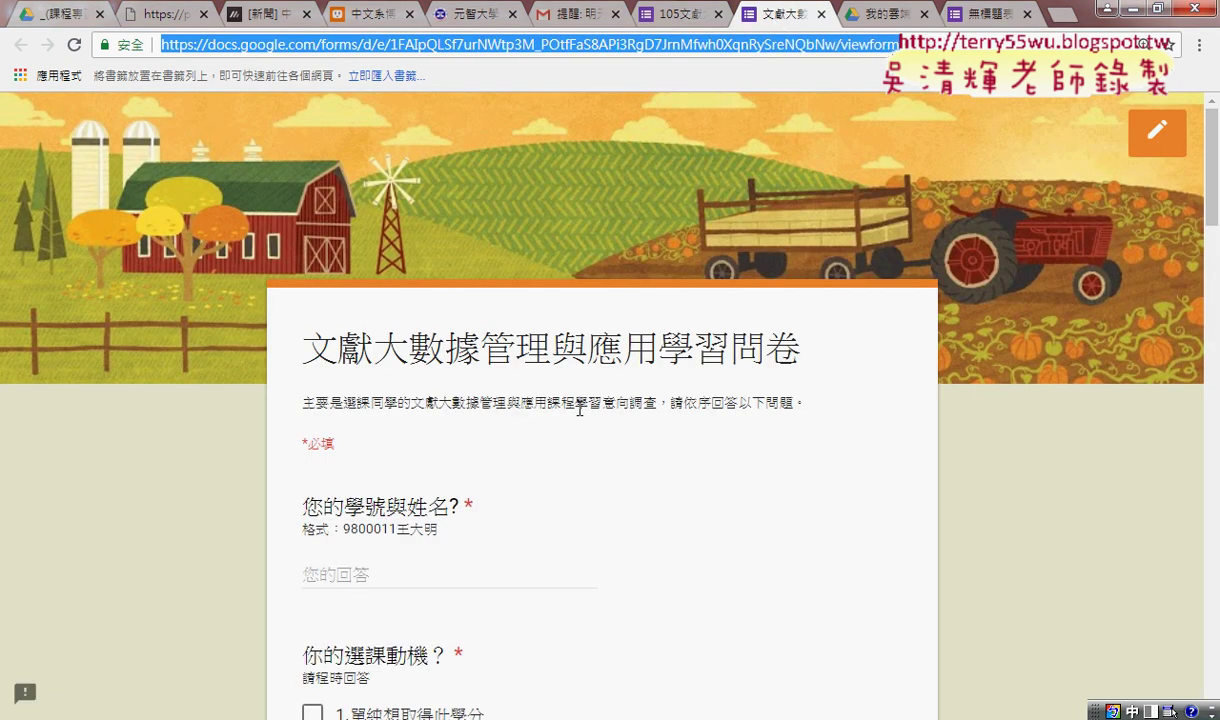
scroll(440, 385, "down", 1)
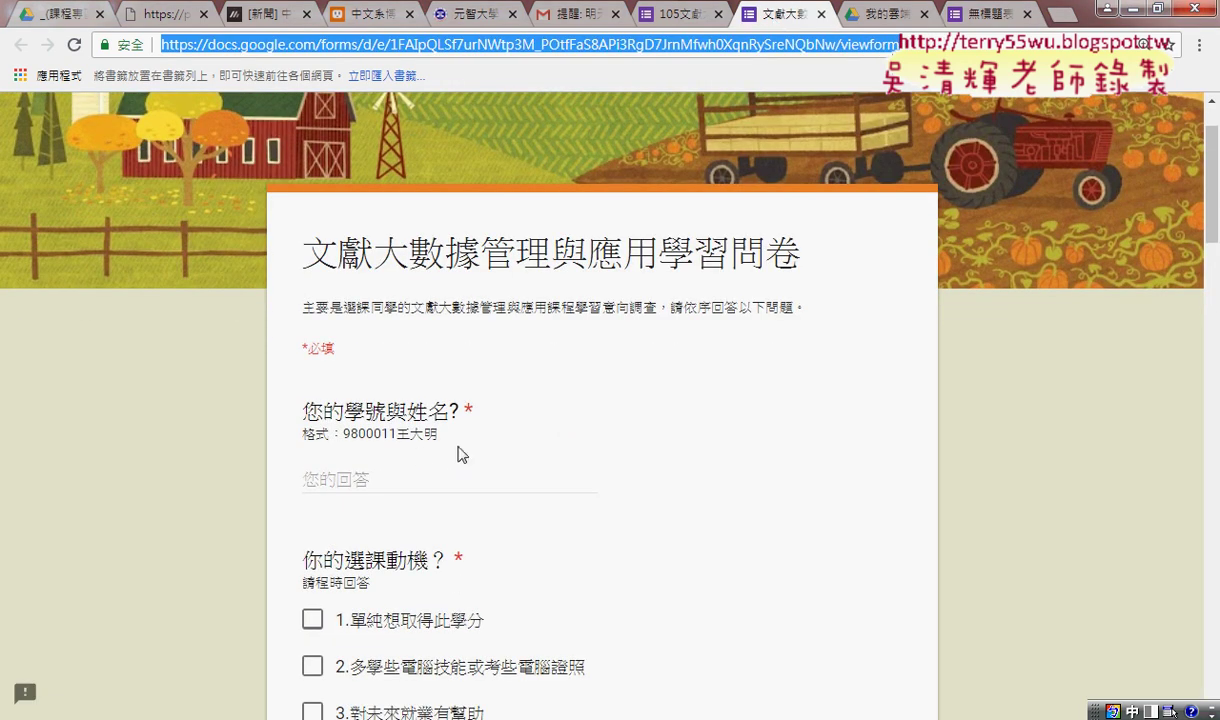
scroll(445, 435, "down", 2)
scroll(473, 258, "up", 2)
scroll(449, 320, "down", 1)
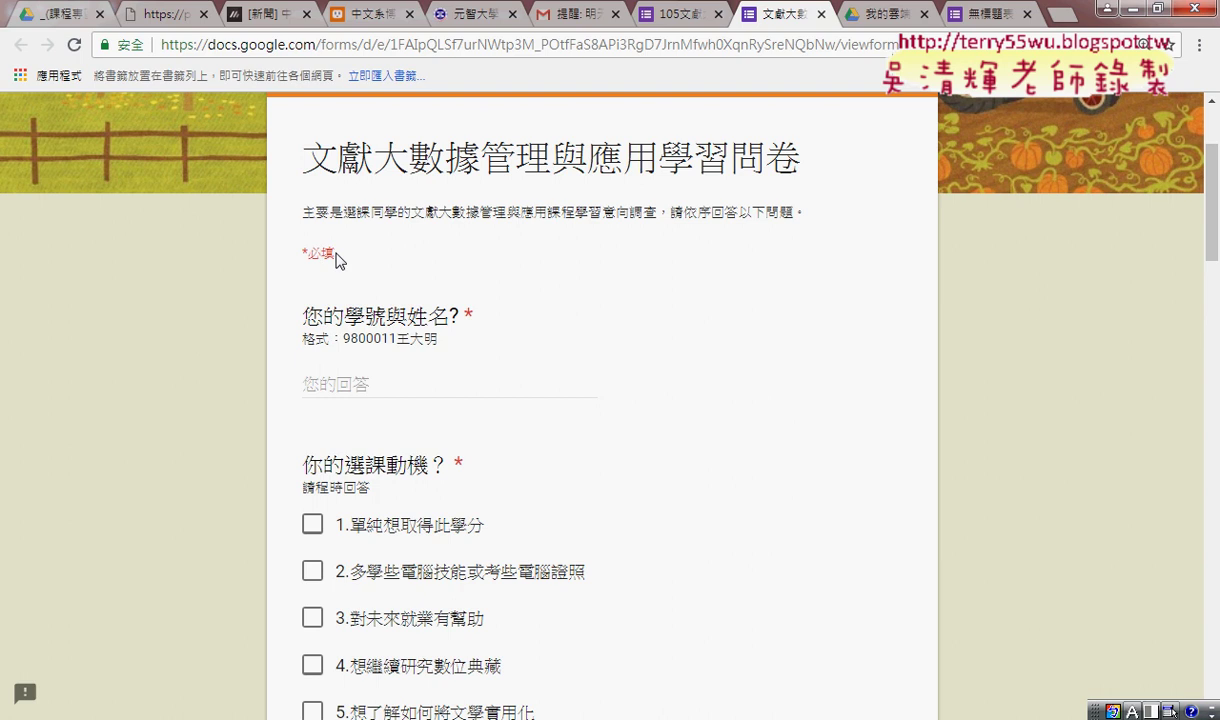
left_click_drag(335, 252, 286, 250)
left_click(948, 16)
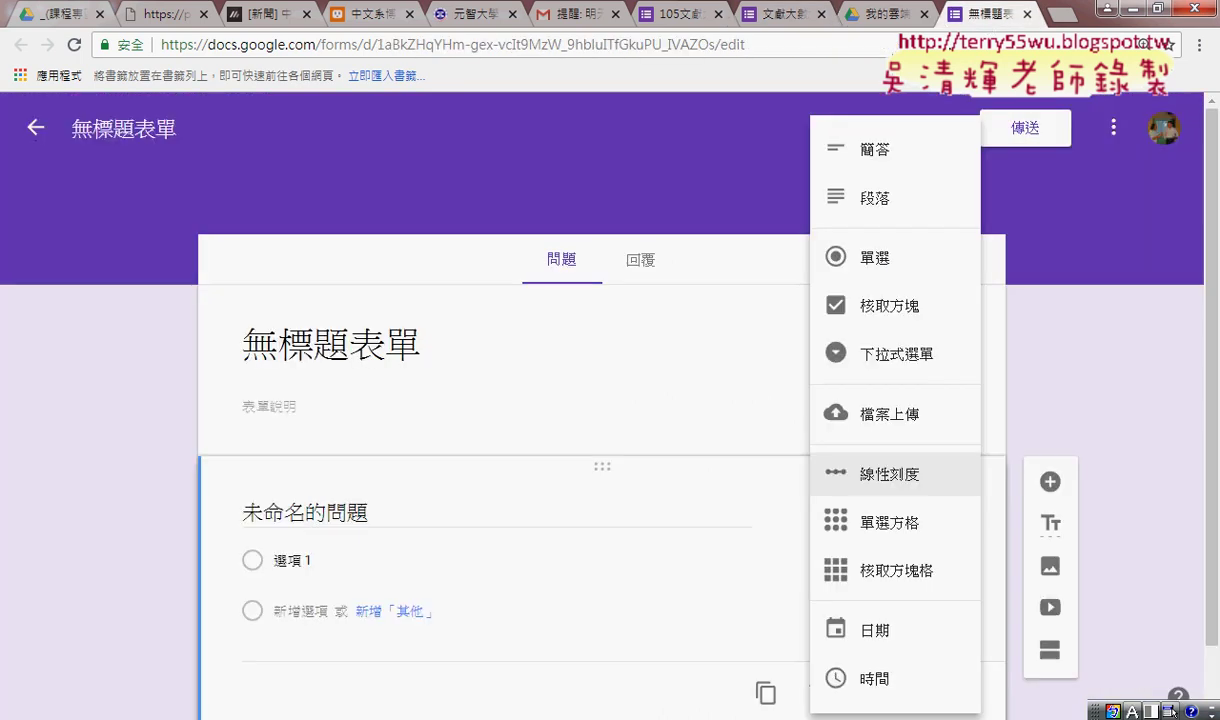
Step: Make the first question required (必填)
left_click(323, 515)
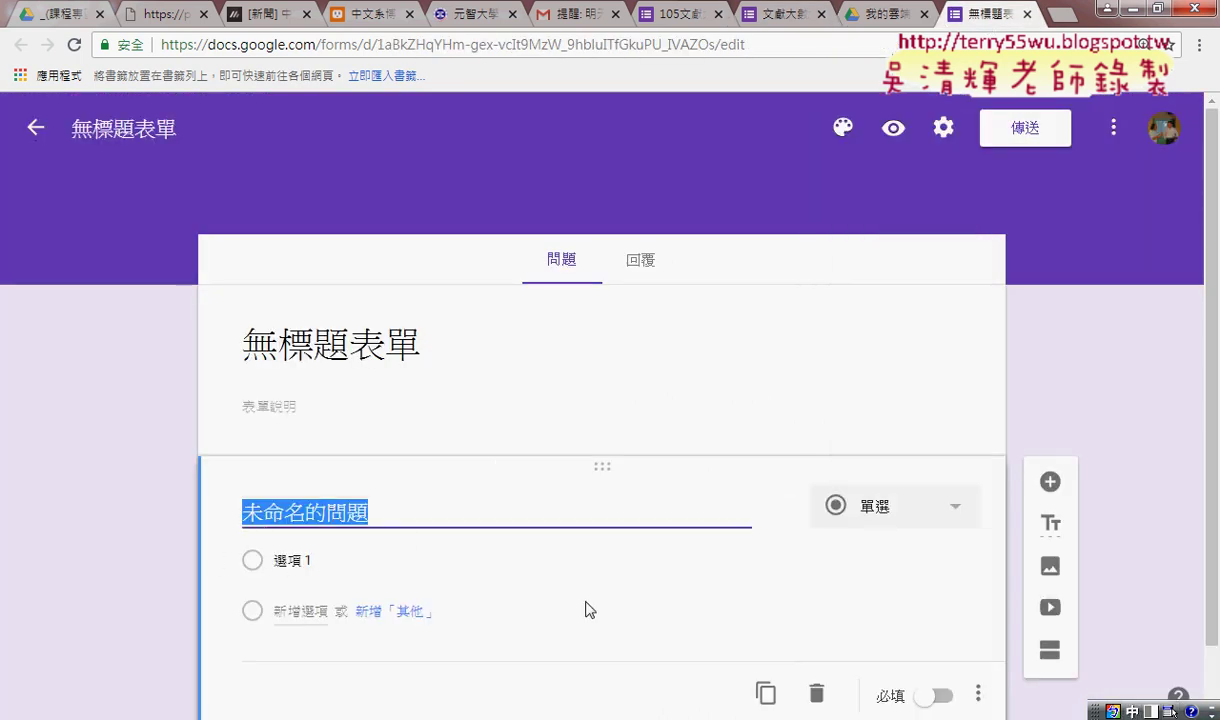
scroll(650, 595, "down", 1)
left_click(930, 625)
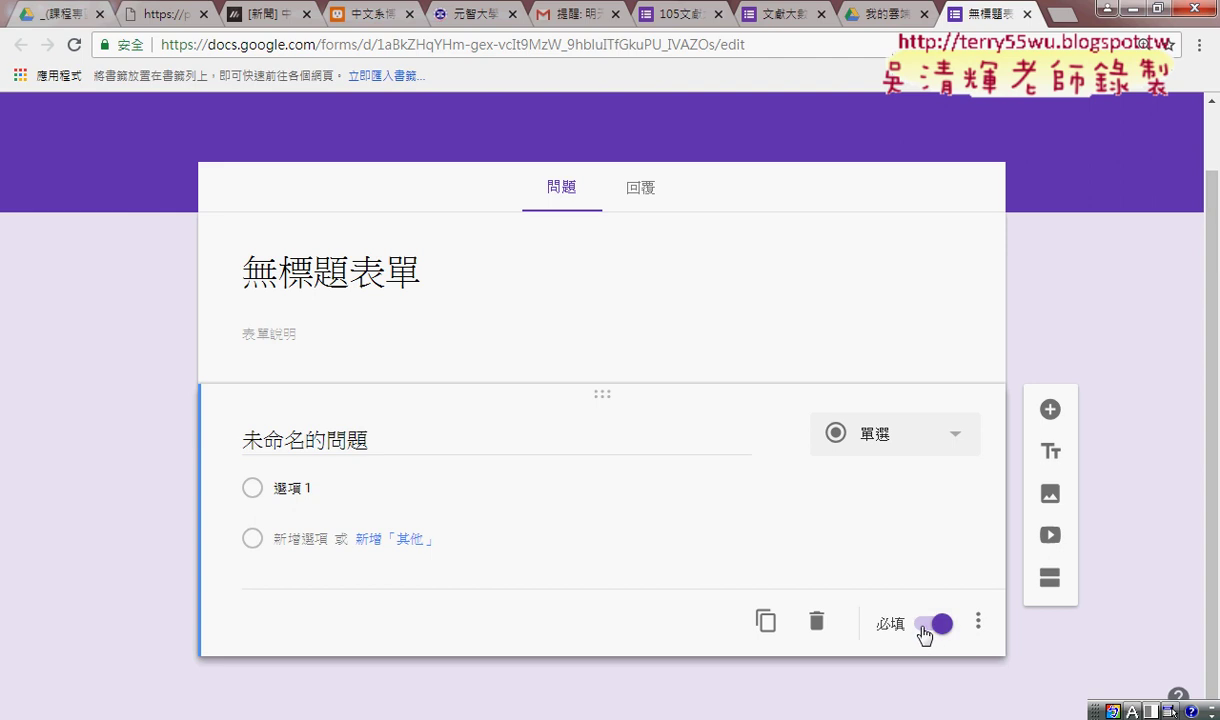
left_click(919, 629)
left_click(943, 628)
Step: Change the question type to 段落, then to 檔案上傳, and return to the finished survey
left_click(935, 436)
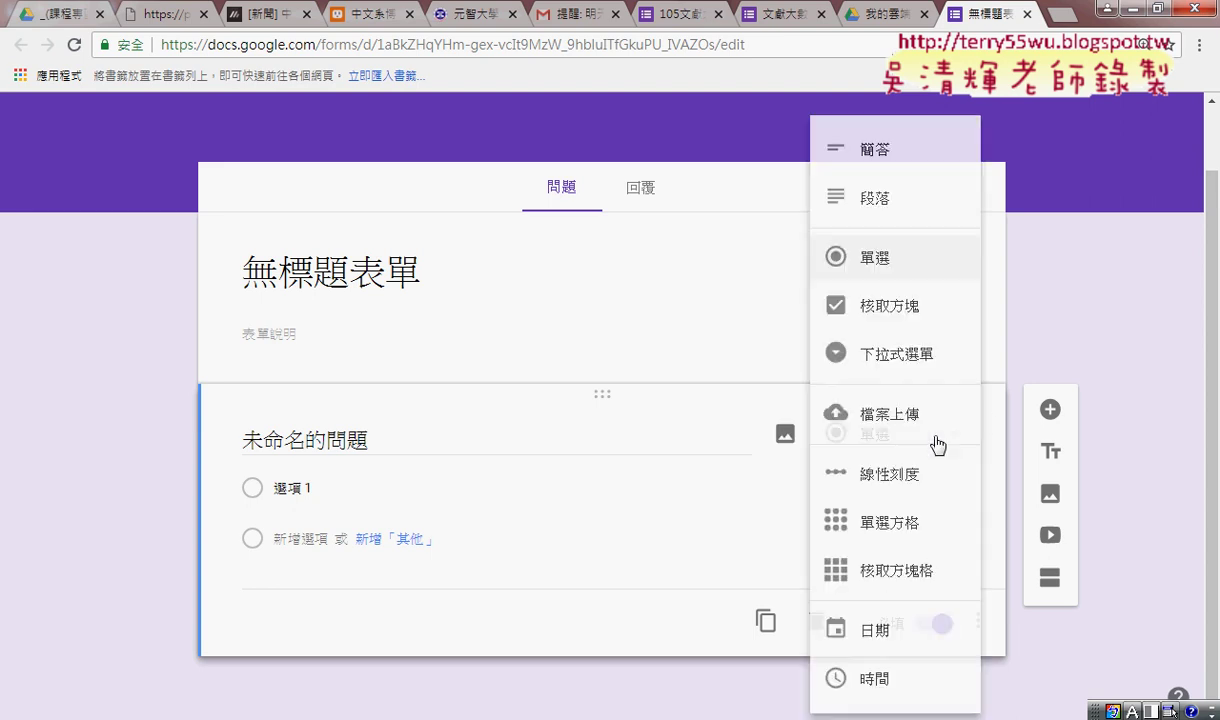
left_click(899, 199)
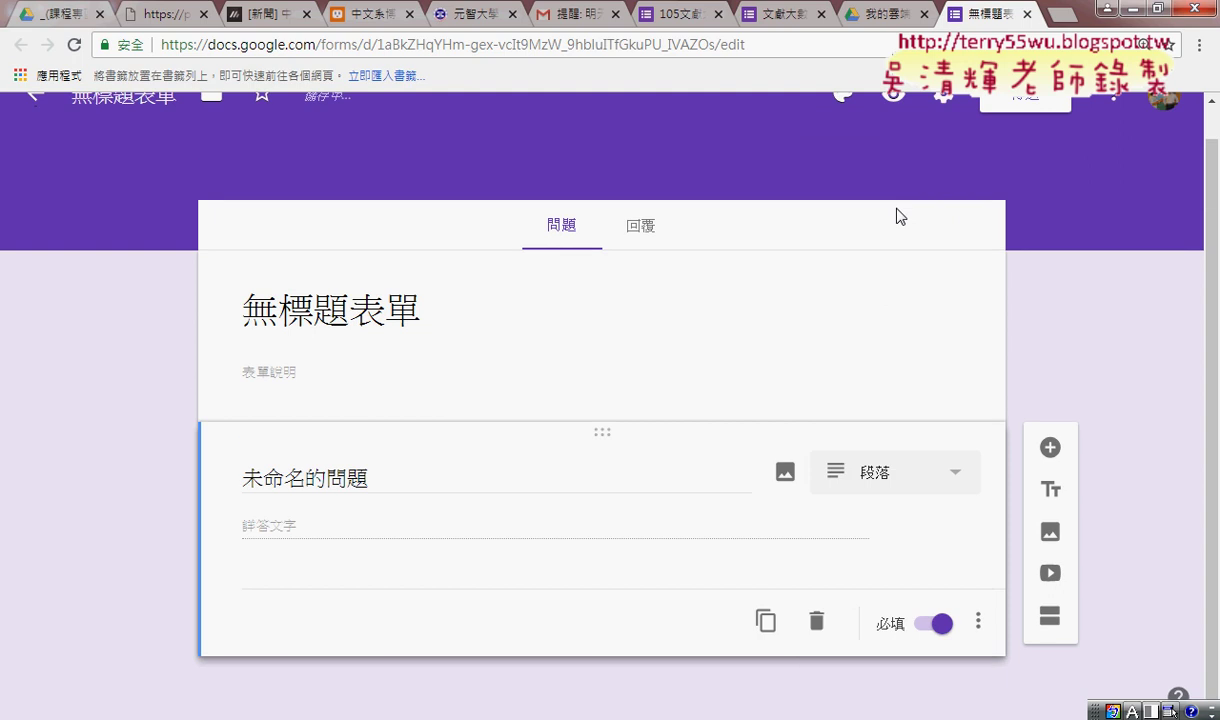
left_click(869, 476)
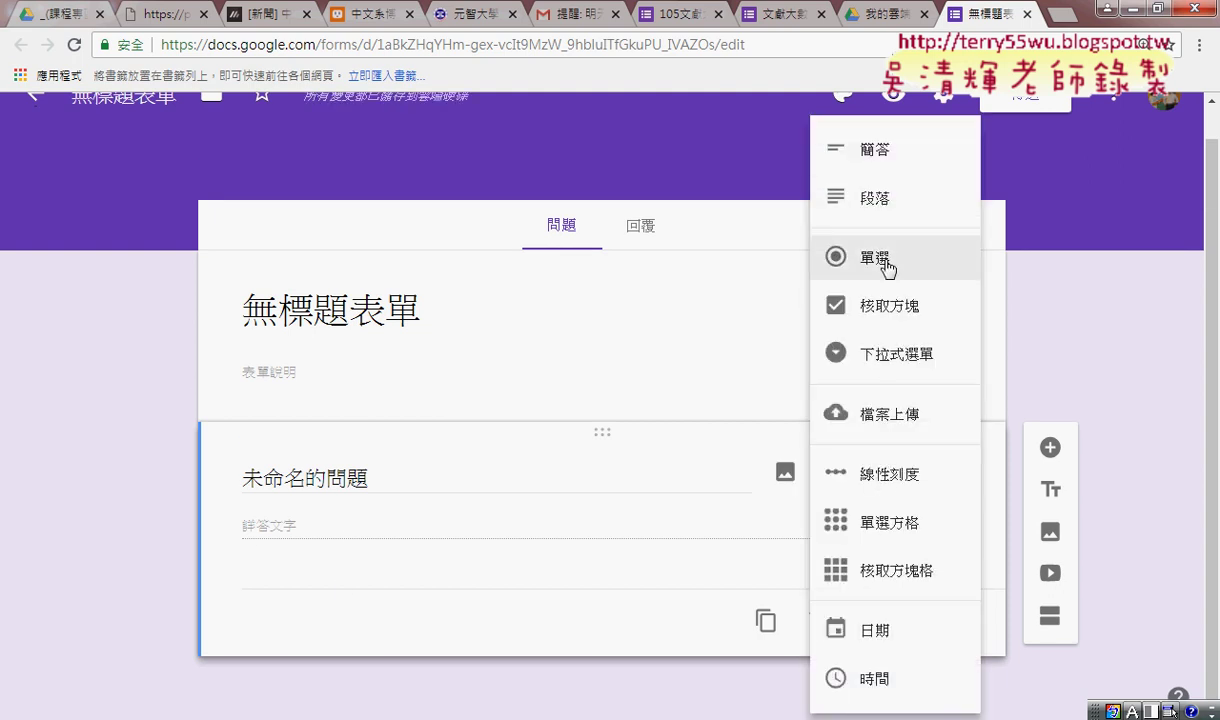
left_click(905, 425)
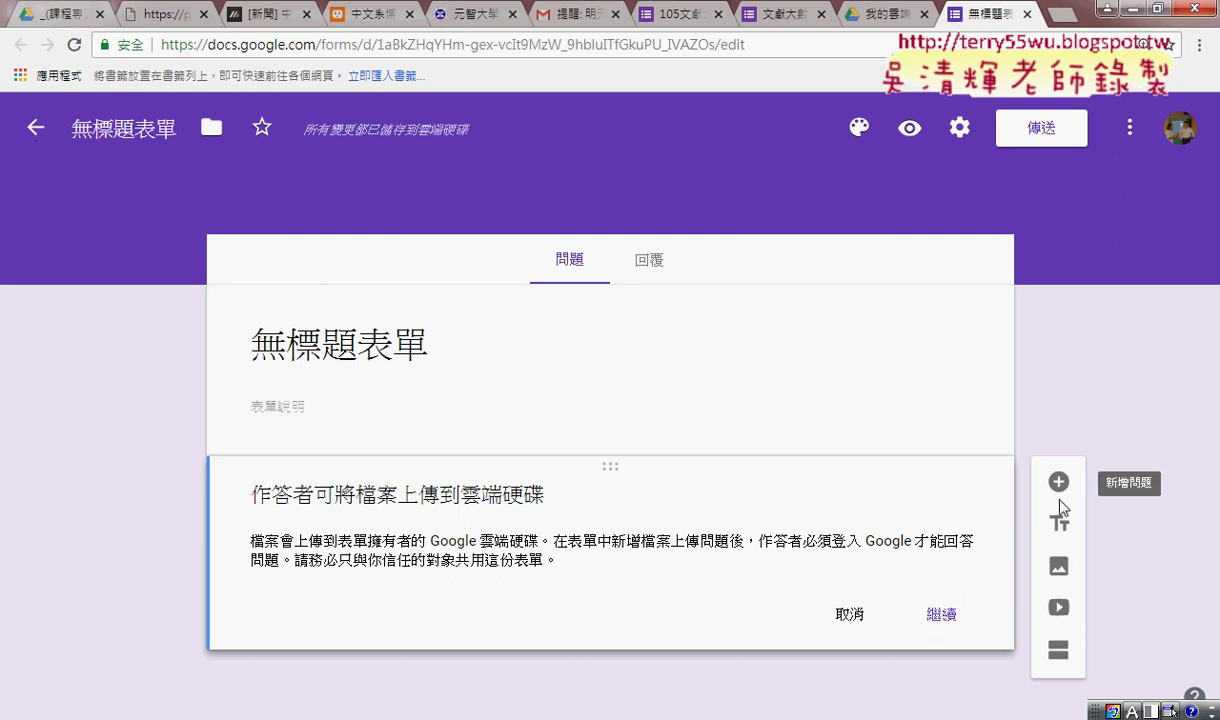
left_click(749, 24)
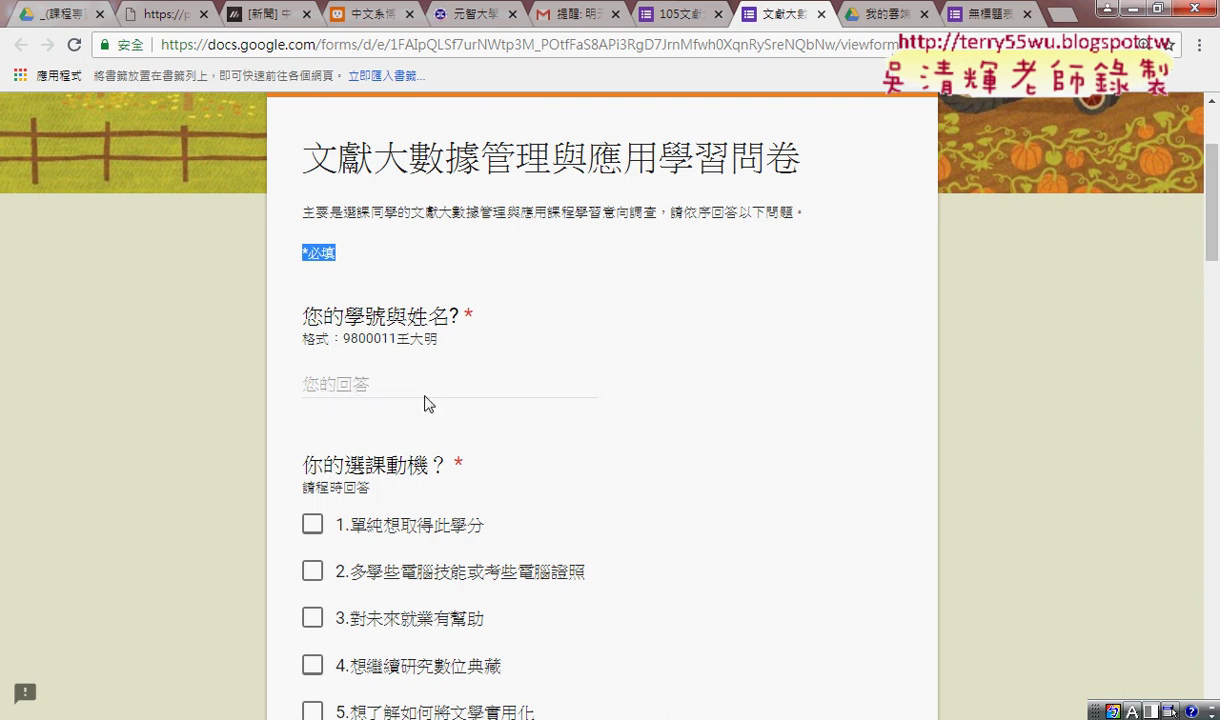
Step: Scroll the survey's public page down to 我對這門課程的預期成果。 and back up to the top
scroll(640, 397, "down", 1)
scroll(640, 397, "down", 1)
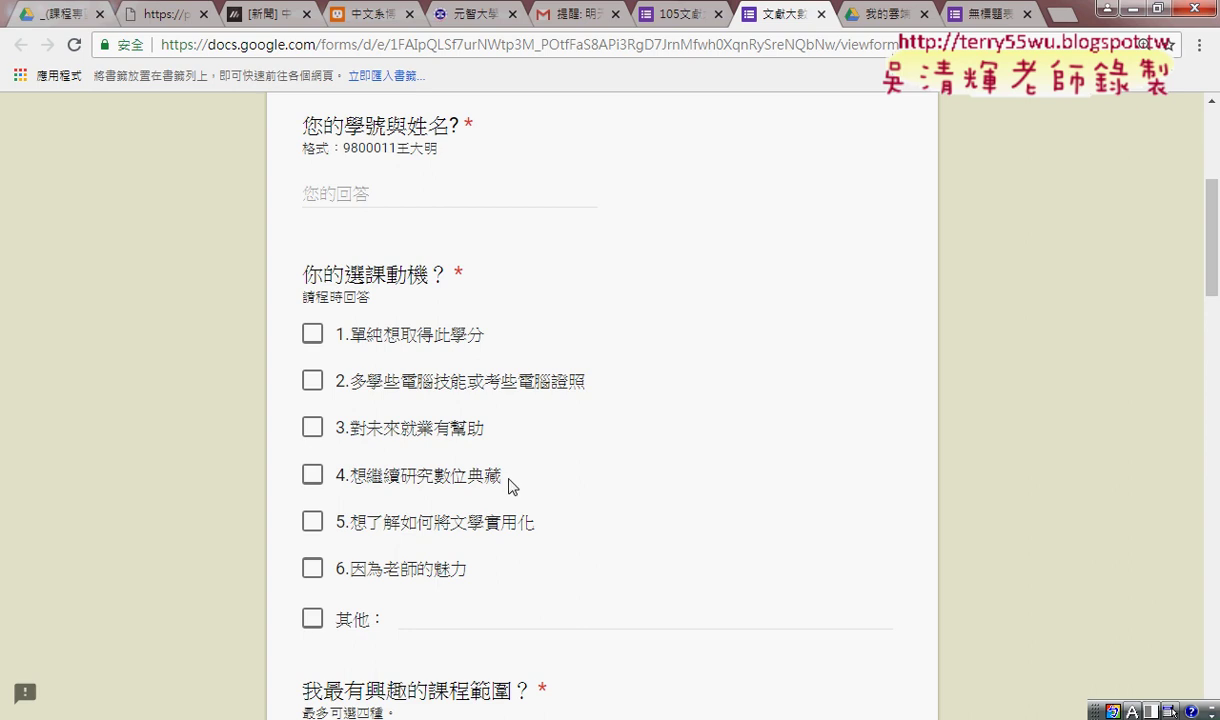
scroll(508, 482, "down", 1)
scroll(508, 484, "down", 2)
scroll(508, 484, "down", 3)
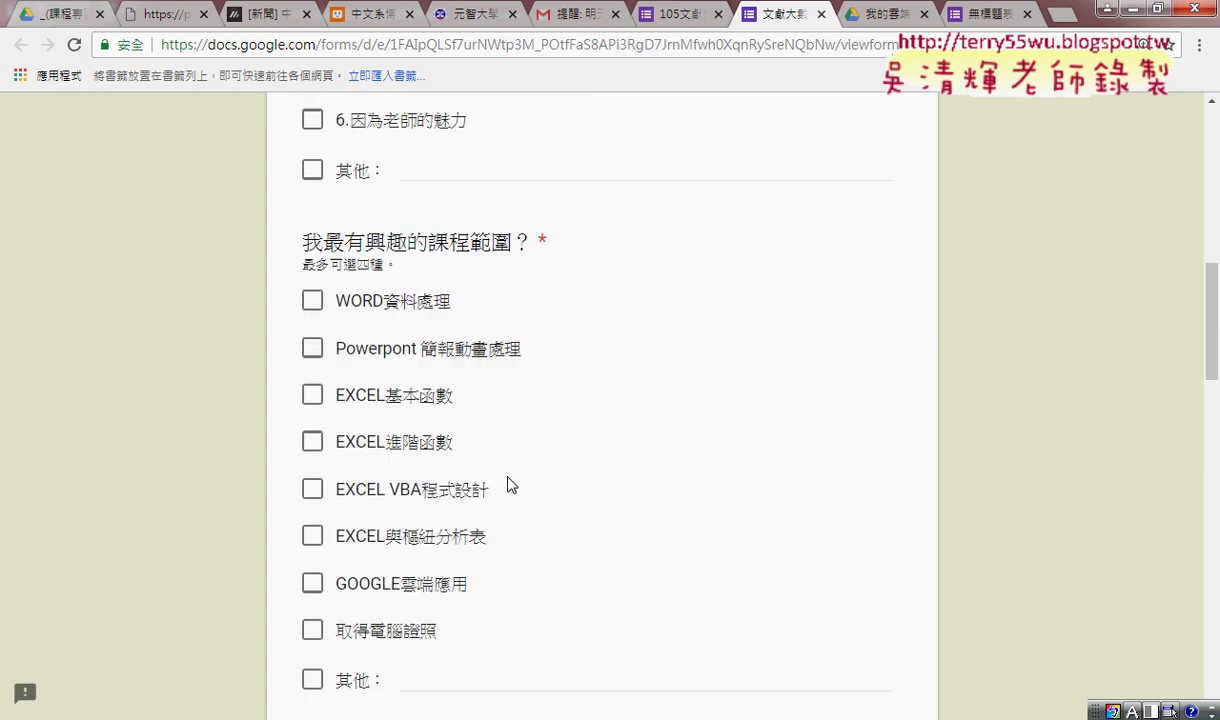
scroll(508, 484, "down", 4)
scroll(508, 484, "down", 5)
scroll(508, 484, "down", 8)
scroll(508, 484, "down", 2)
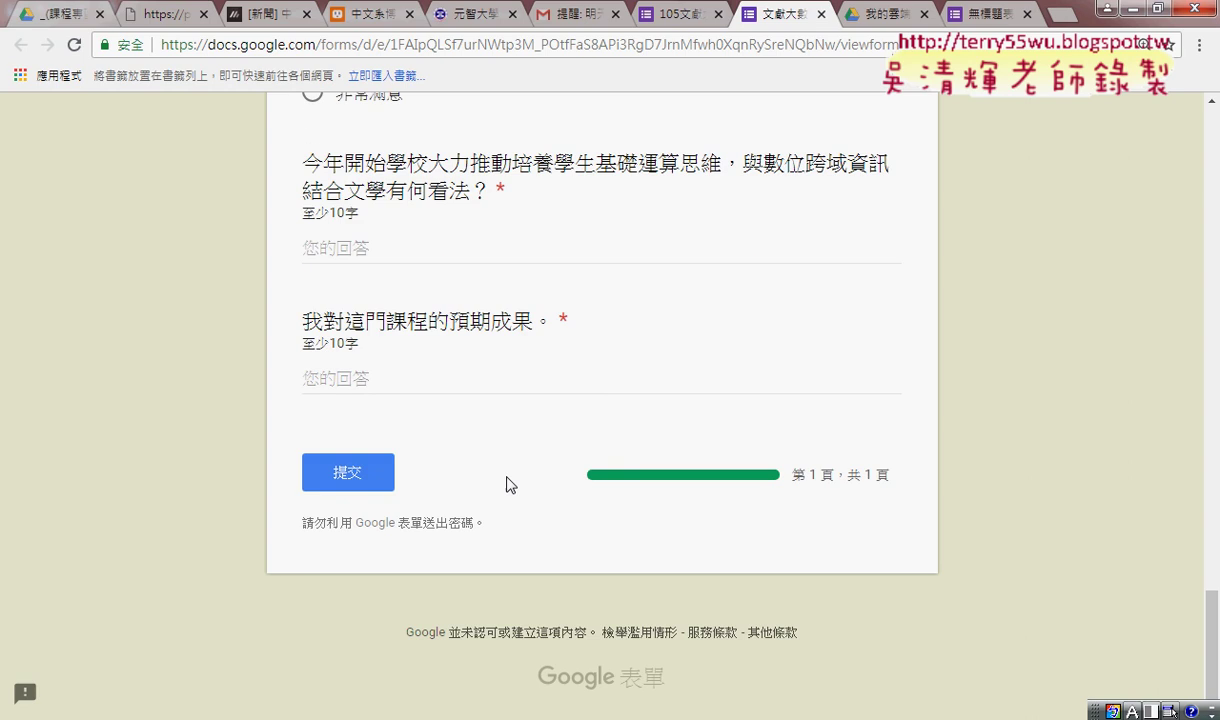
scroll(506, 484, "up", 3)
scroll(506, 484, "up", 5)
scroll(506, 484, "up", 5)
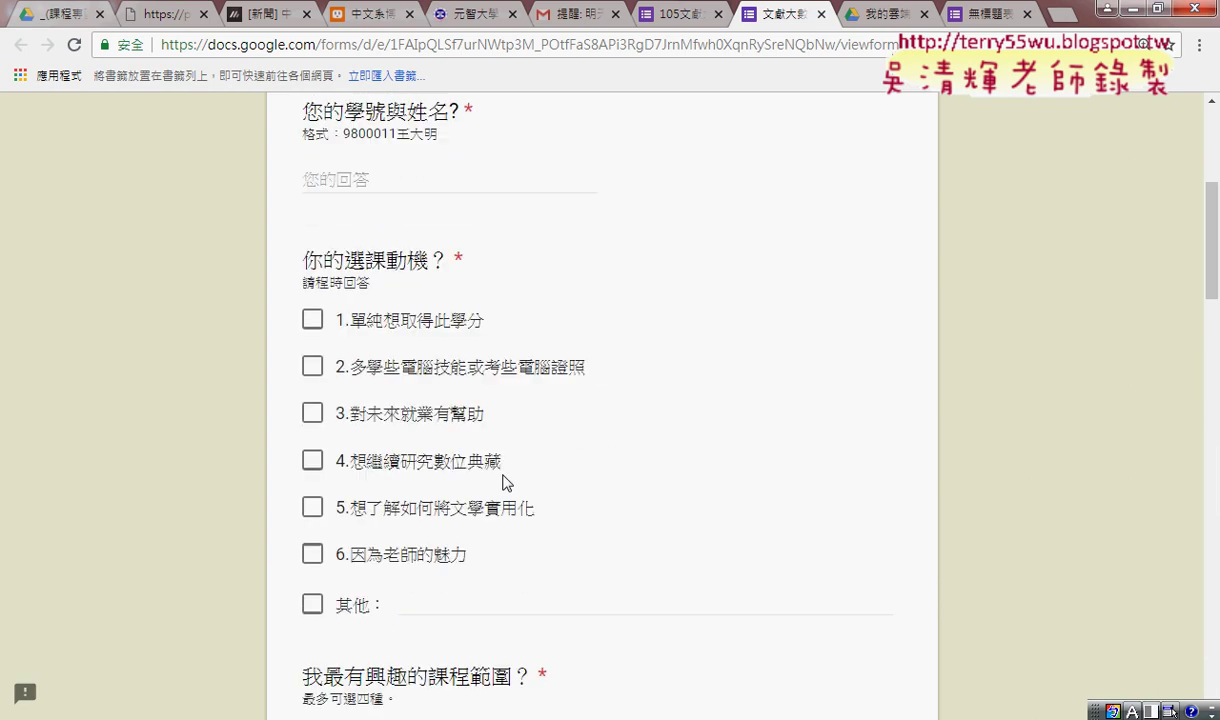
scroll(506, 484, "up", 4)
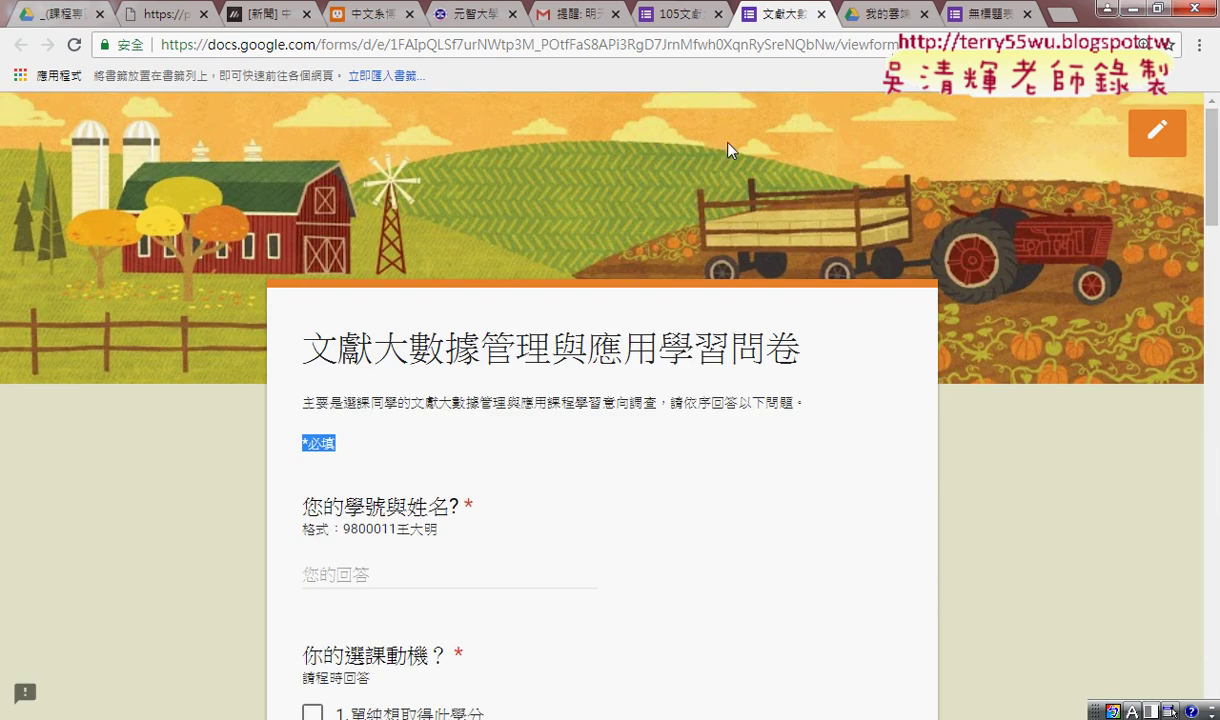
left_click(1155, 140)
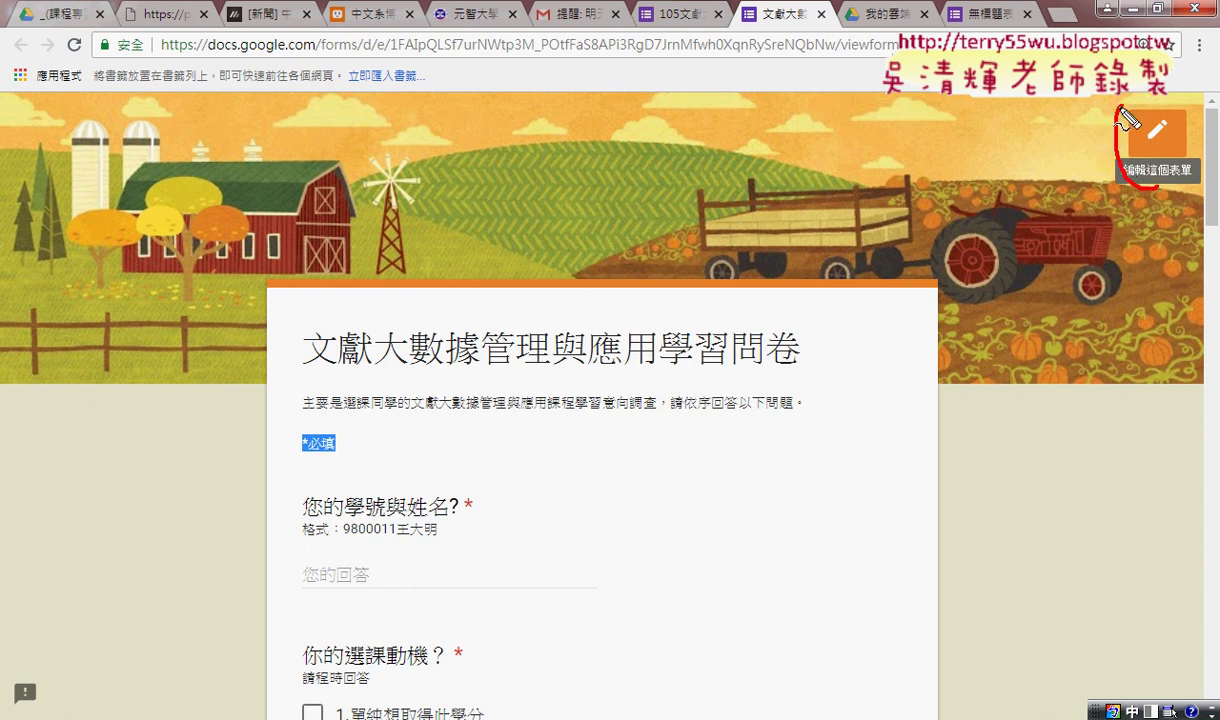
left_click_drag(1165, 198, 1125, 185)
mouse_move(1040, 355)
left_mouse_down()
mouse_move(1137, 200)
mouse_move(1125, 185)
mouse_move(1165, 228)
left_mouse_up()
key("Escape")
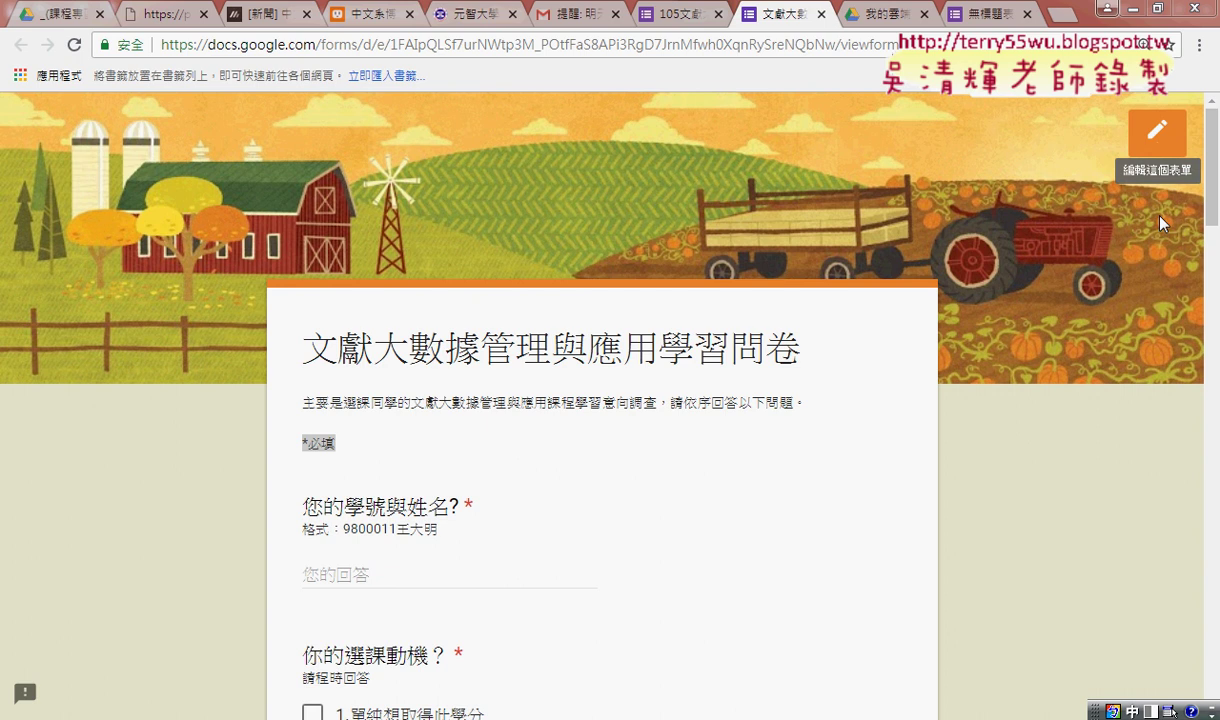
Step: Open the survey in the editor and annotate the 問題 view and 47 responses on screen
left_click(1157, 140)
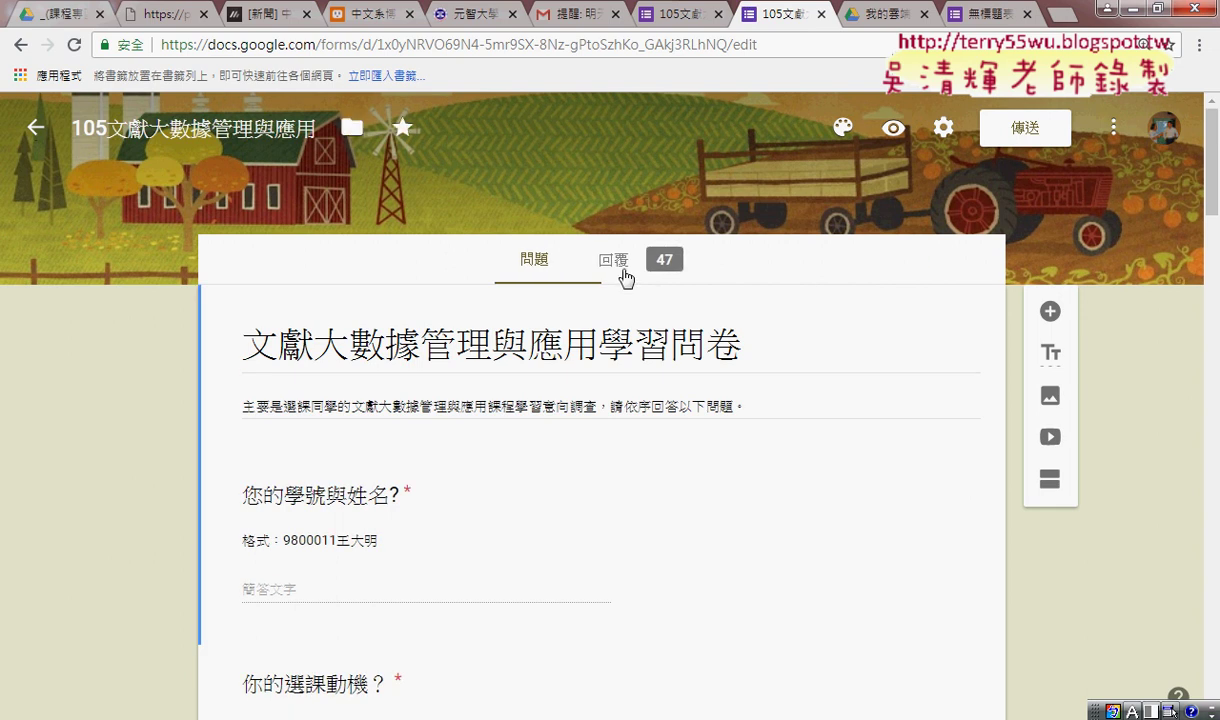
key("shift")
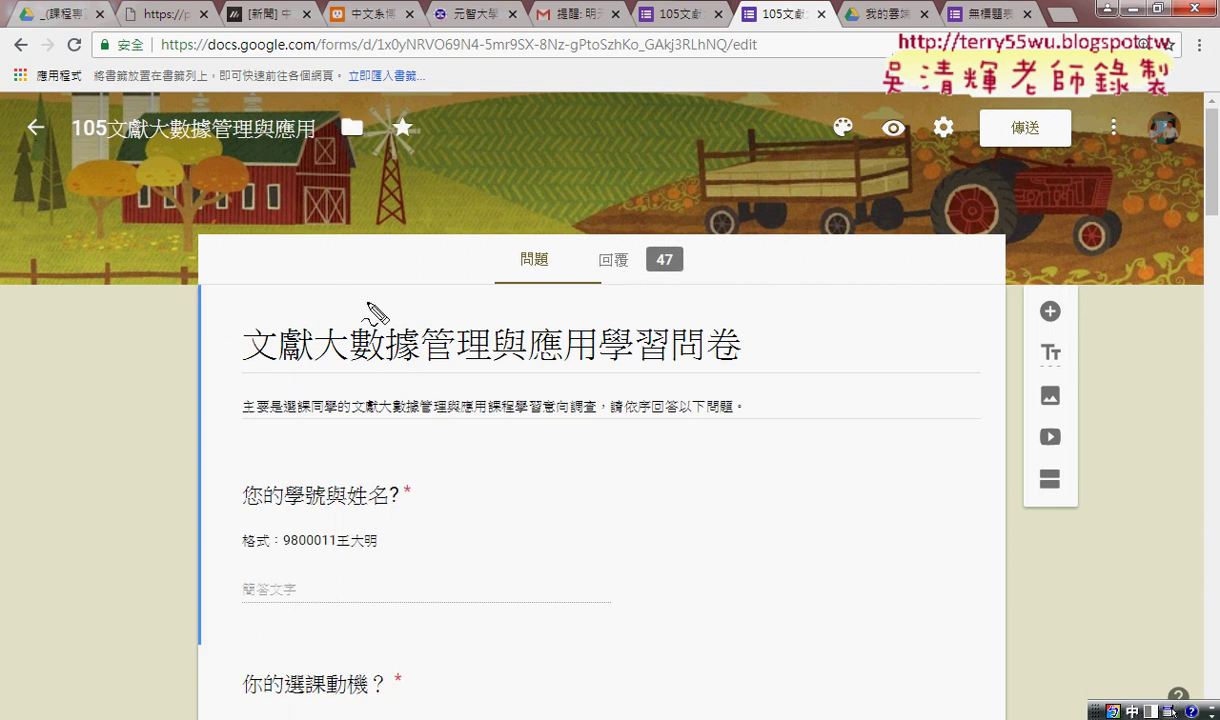
left_click_drag(556, 290, 546, 287)
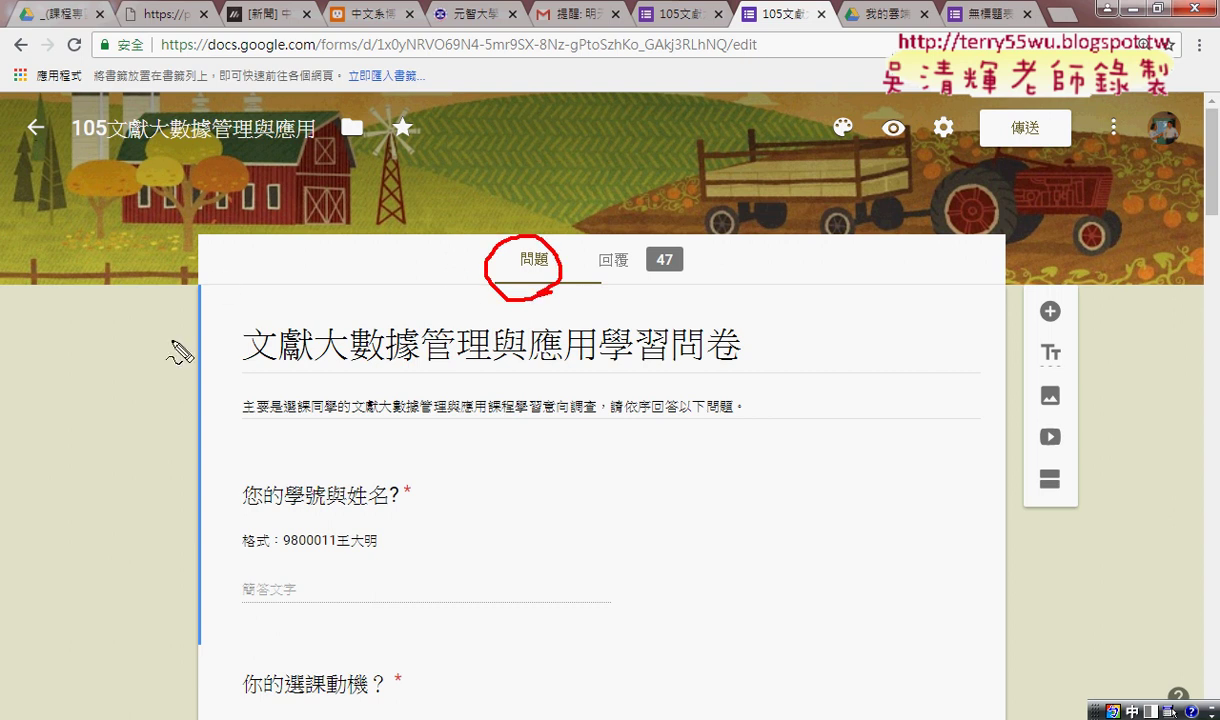
left_click_drag(436, 264, 168, 378)
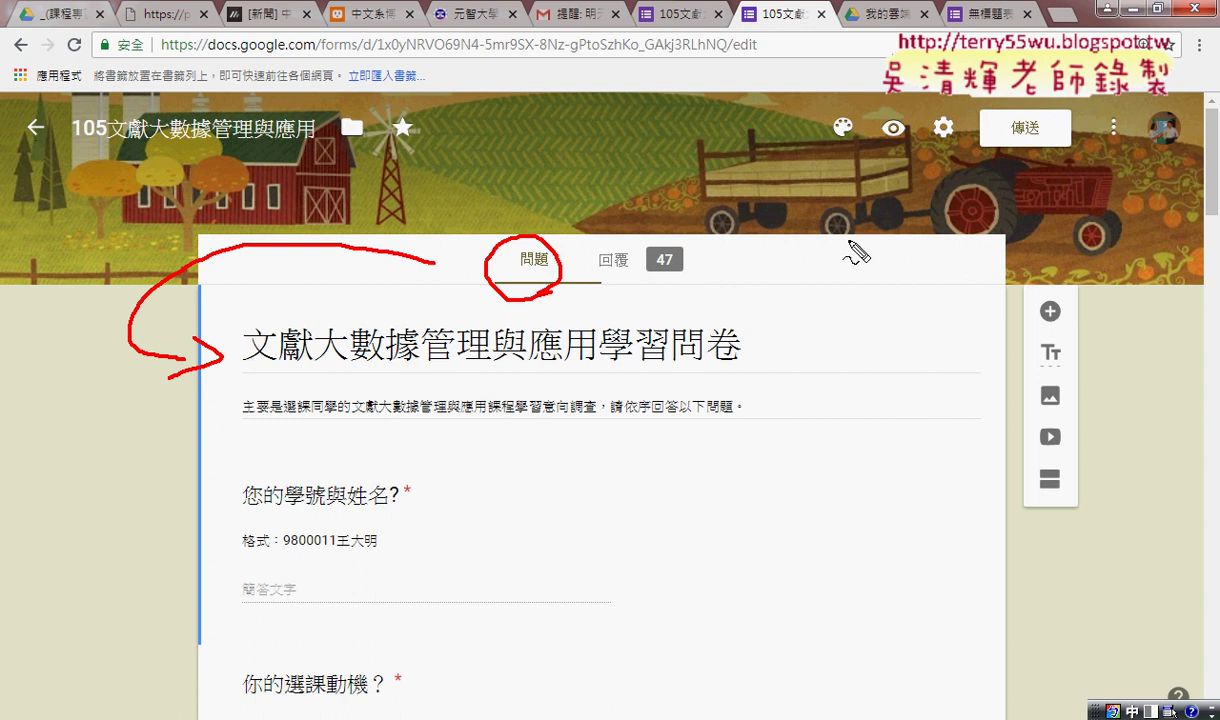
left_click_drag(690, 296, 687, 292)
mouse_move(945, 413)
left_mouse_down()
mouse_move(876, 349)
mouse_move(713, 272)
mouse_move(748, 296)
mouse_move(790, 282)
left_mouse_up()
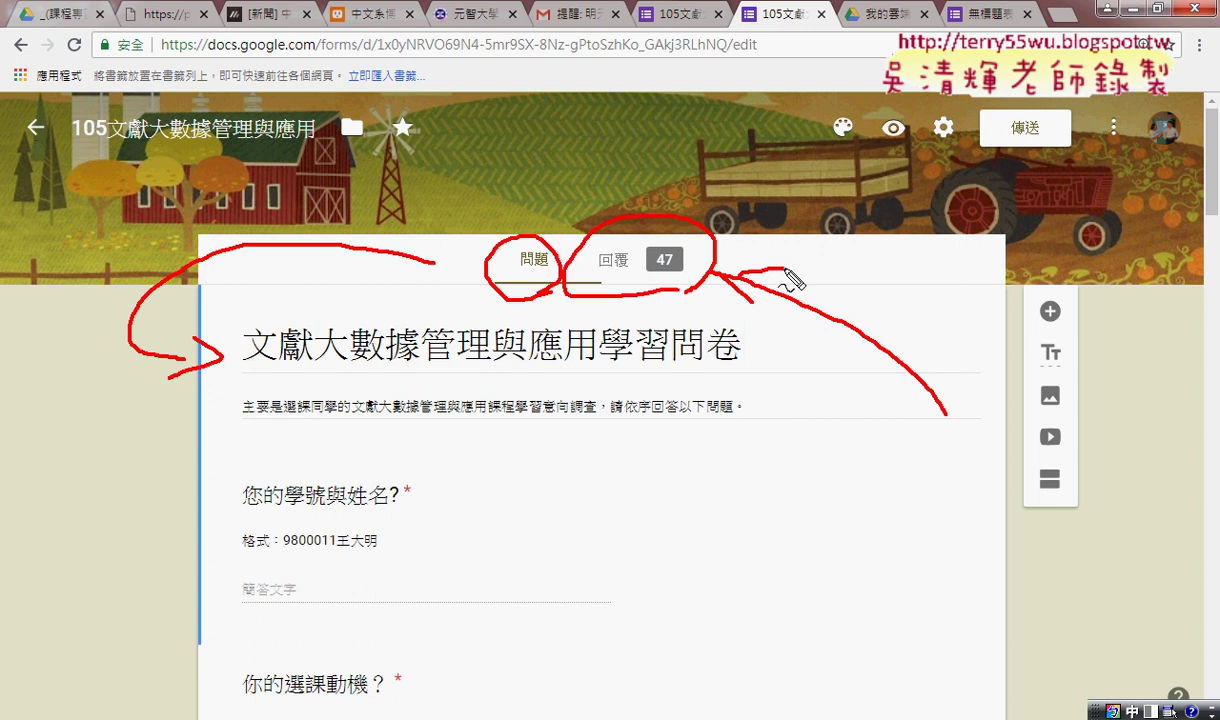
Step: Review the 47-response summary charts, including 你的選課動機?, then return to the top
key("Escape")
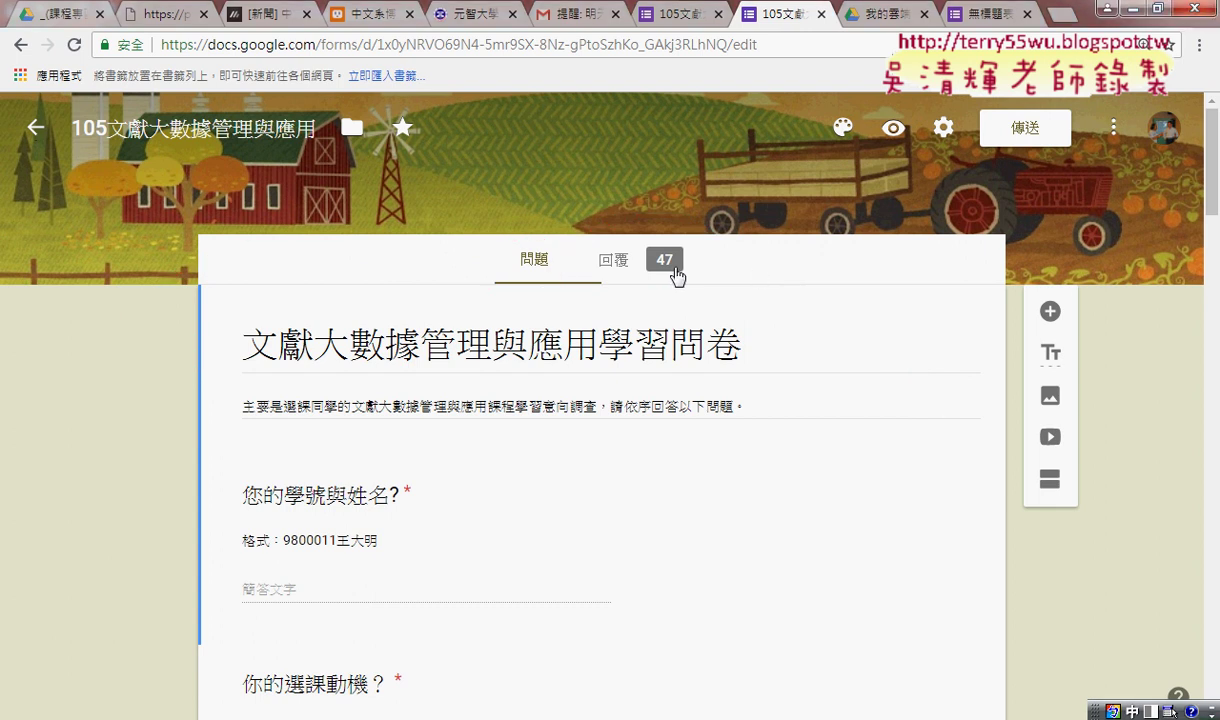
left_click(676, 272)
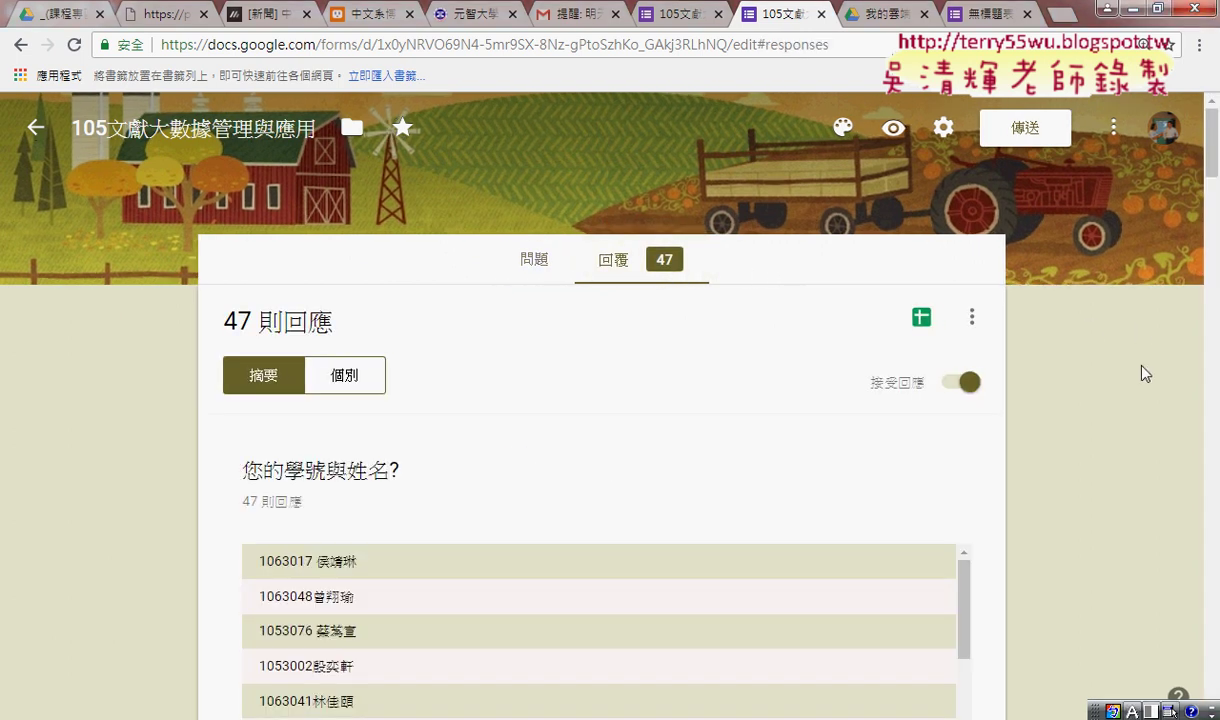
scroll(1145, 373, "down", 8)
scroll(1145, 373, "down", 2)
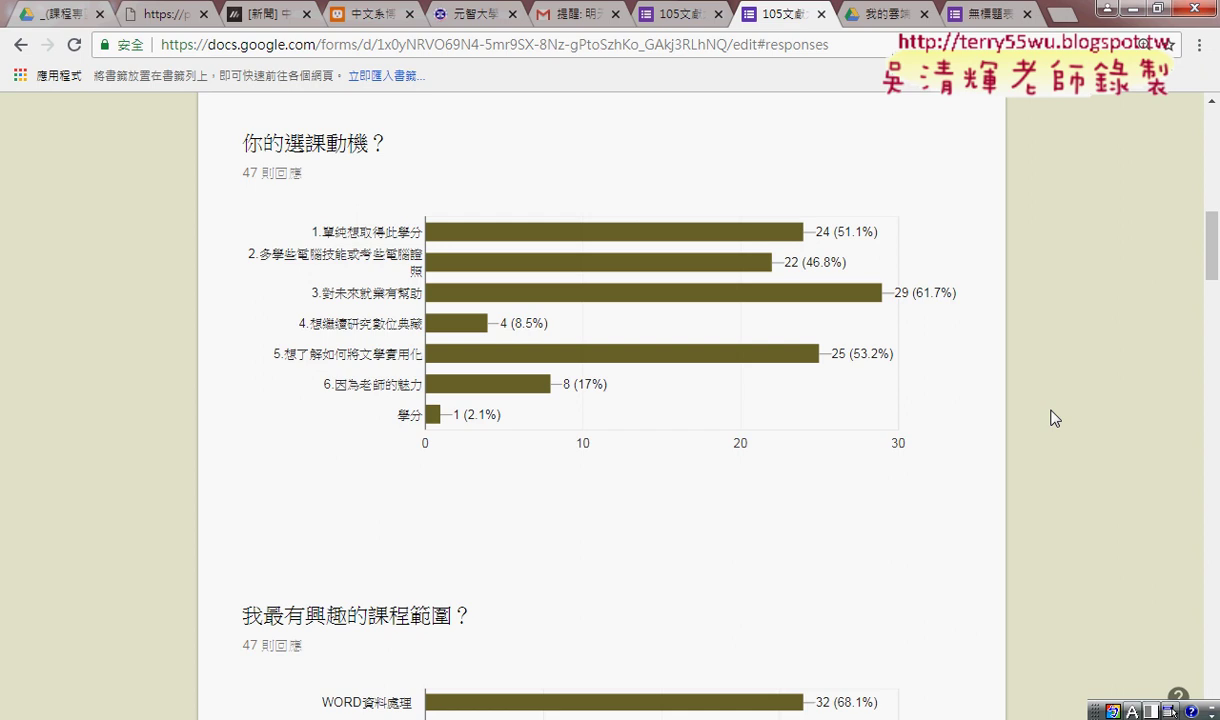
scroll(1055, 418, "up", 3)
scroll(1055, 418, "up", 2)
scroll(1055, 418, "up", 3)
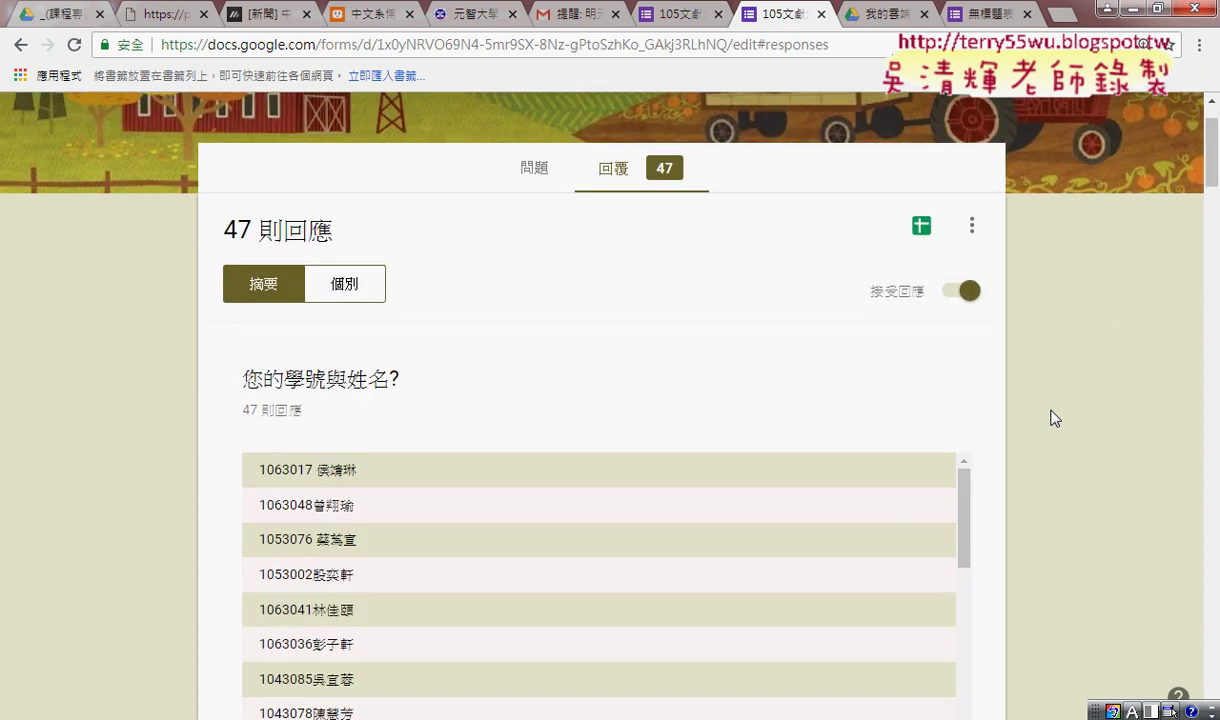
scroll(1055, 418, "up", 1)
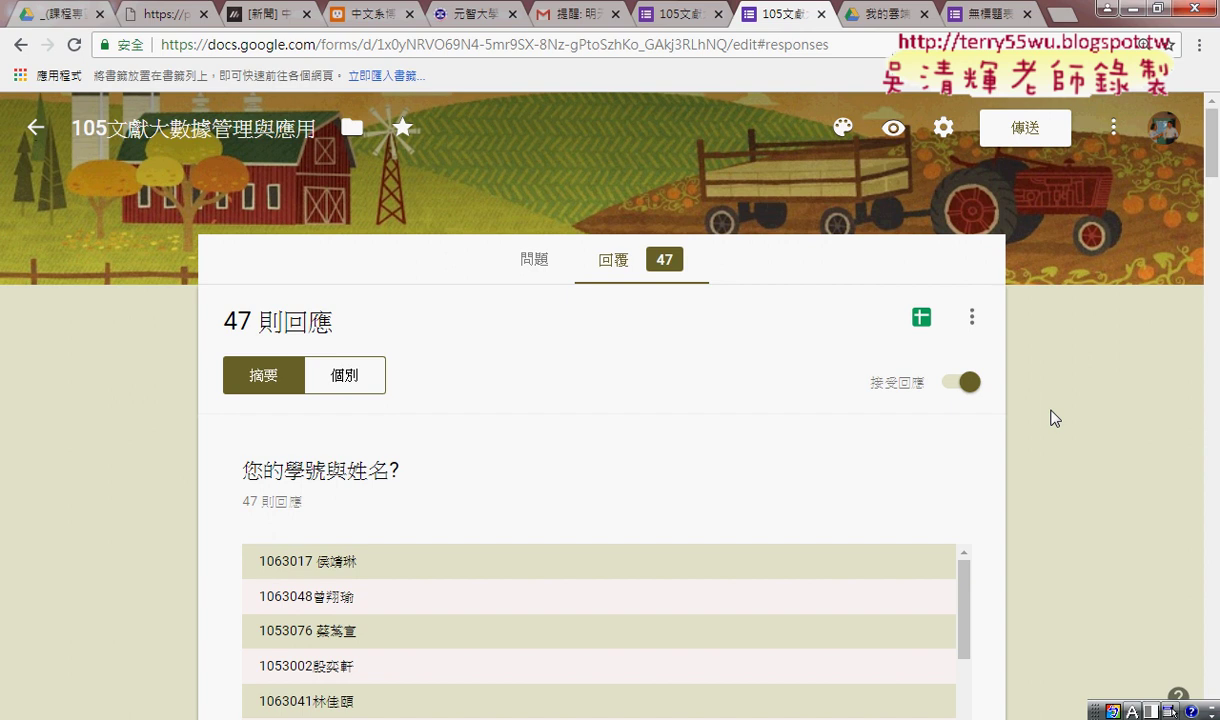
Step: Close the extra public page and open the survey's preview from the editor
left_click(21, 46)
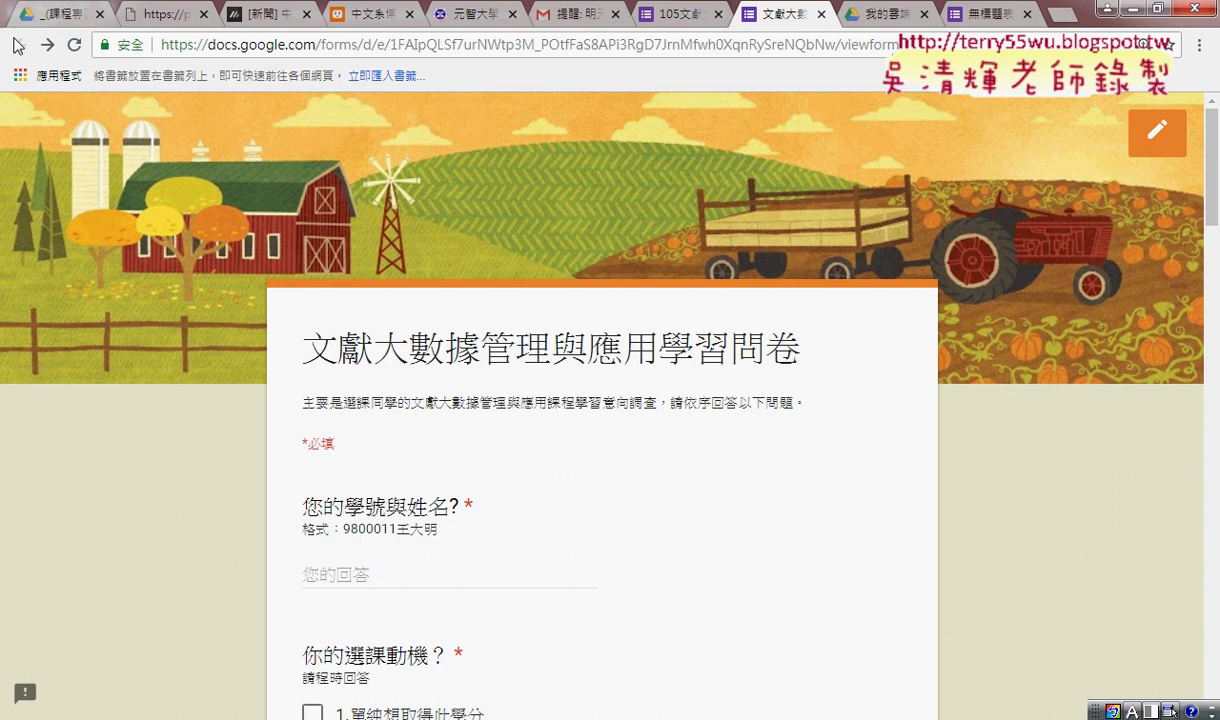
left_click(821, 17)
left_click(680, 14)
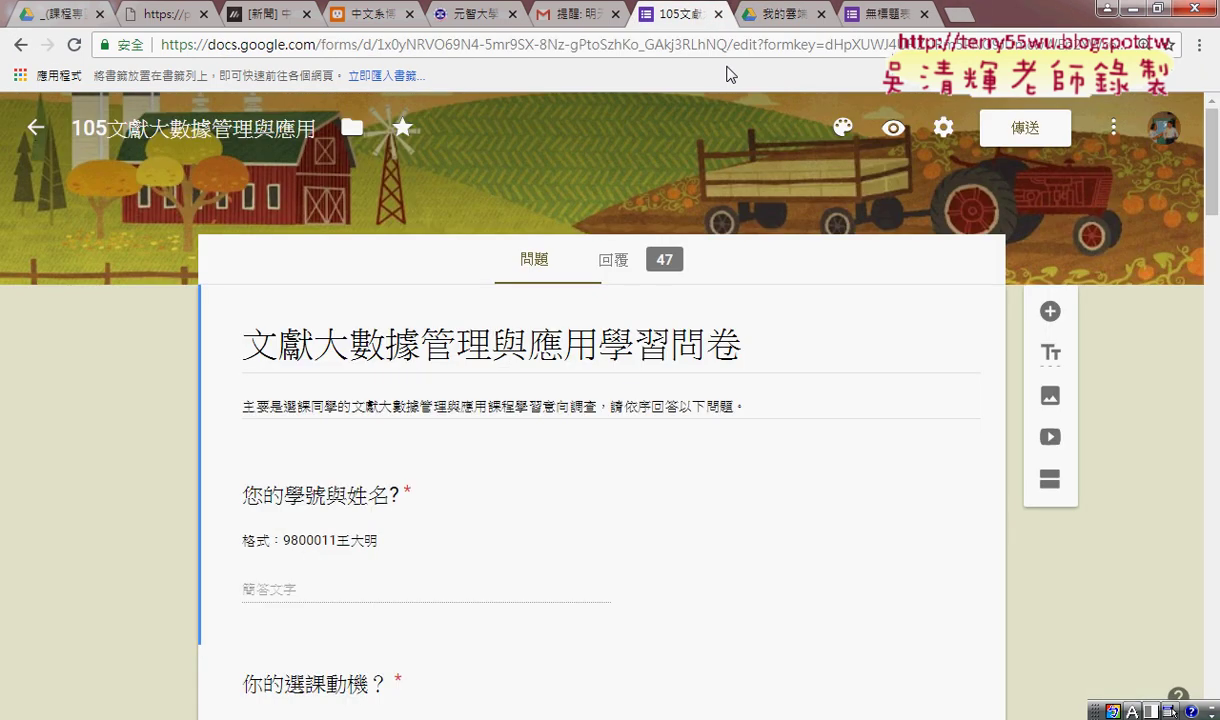
left_click(890, 129)
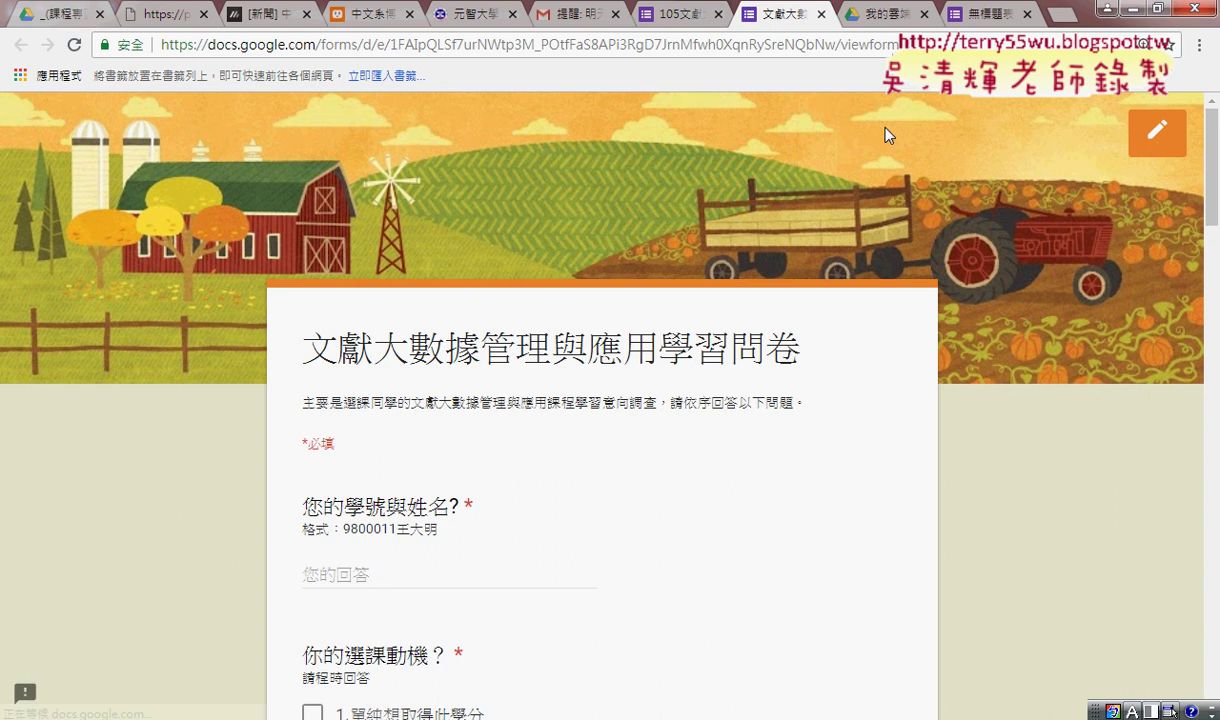
Step: Copy the survey's public web address and open a blank new tab
left_click(600, 45)
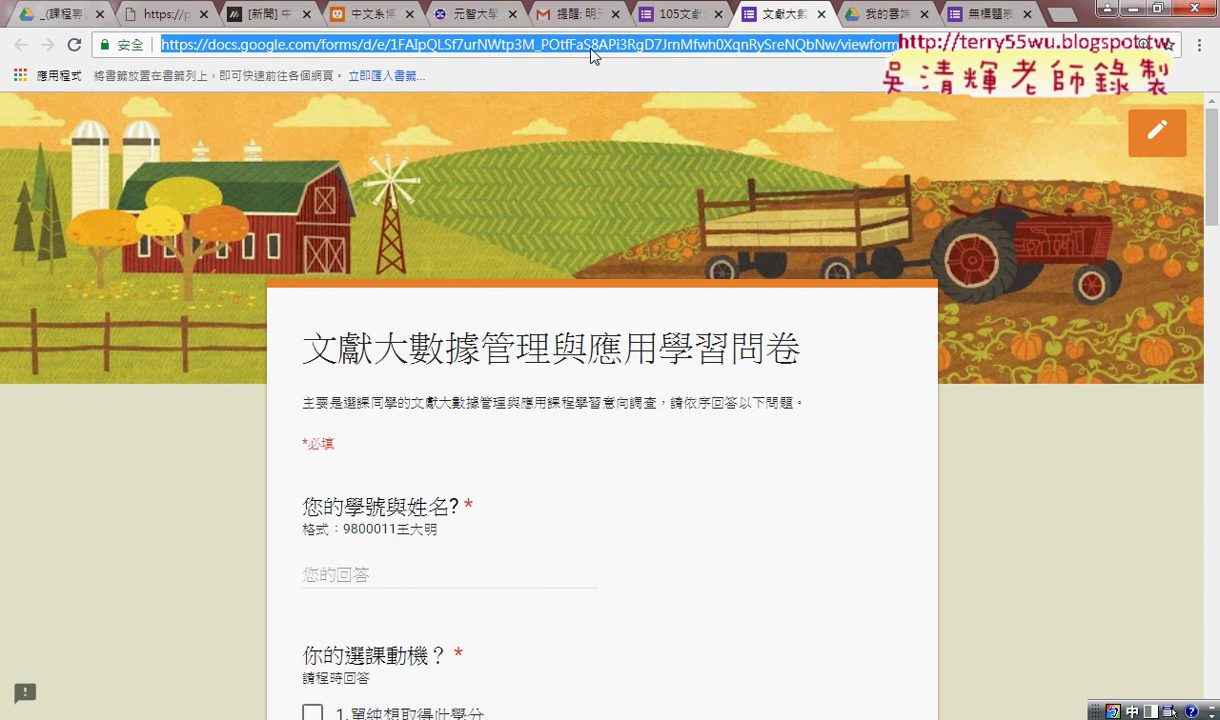
right_click(562, 48)
left_click(600, 114)
key("ctrl+t")
type("_")
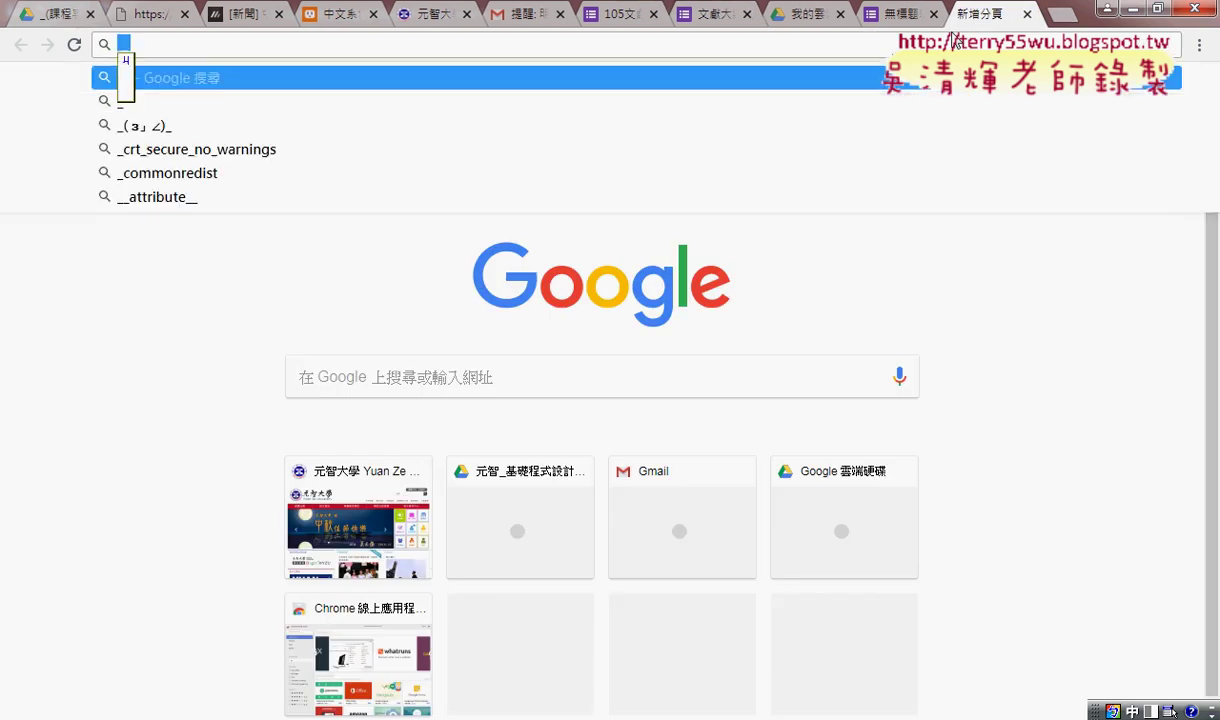
Step: Go to gg.gg, removing the autocompleted /excel2vba suffix from the address
key("BackSpace")
type("gg")
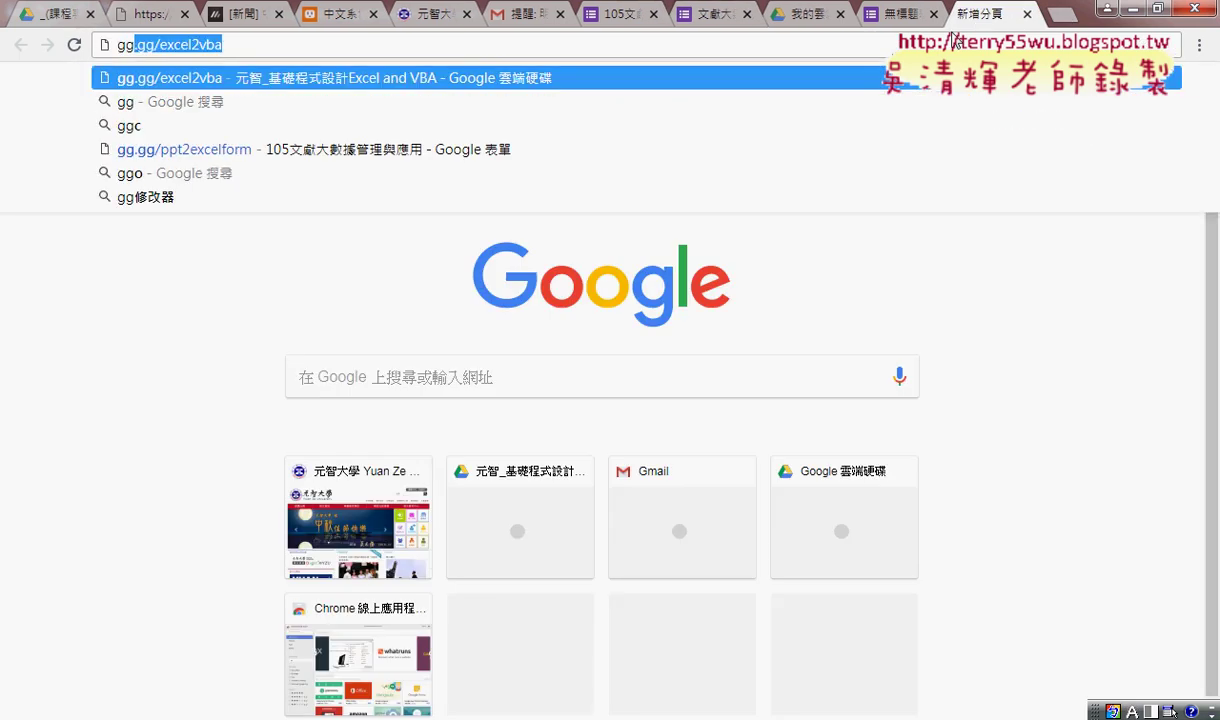
type(".gg")
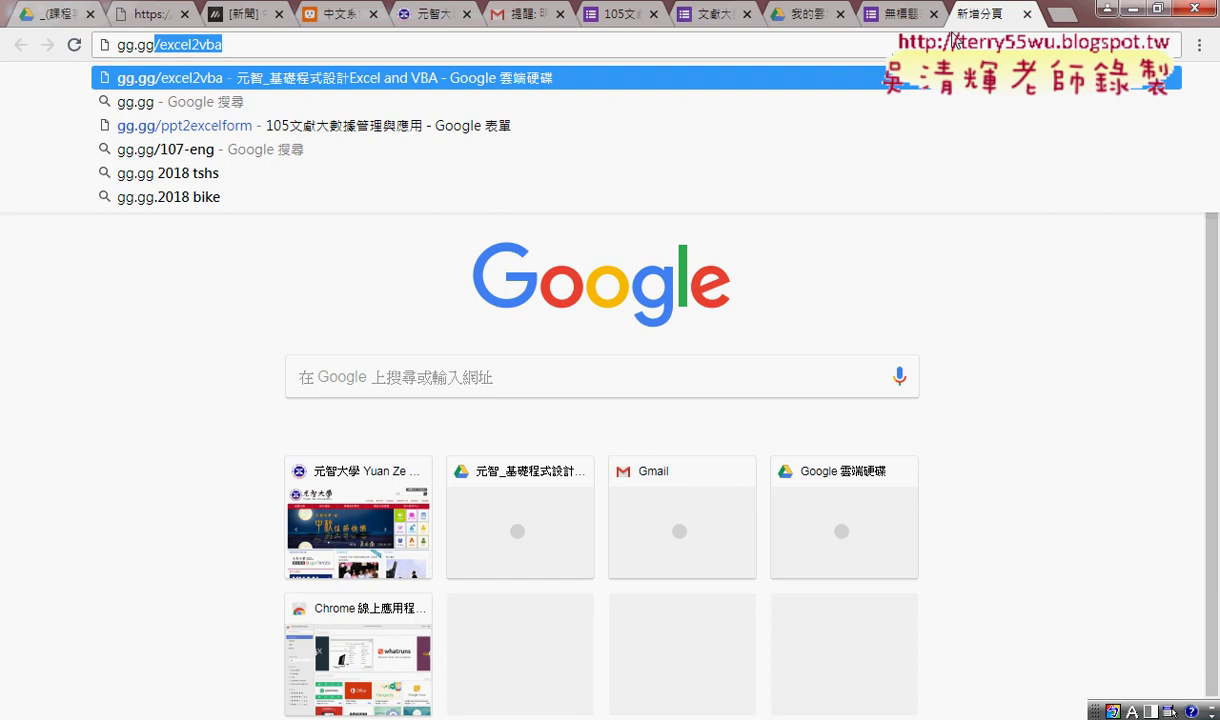
key("Delete")
key("Return")
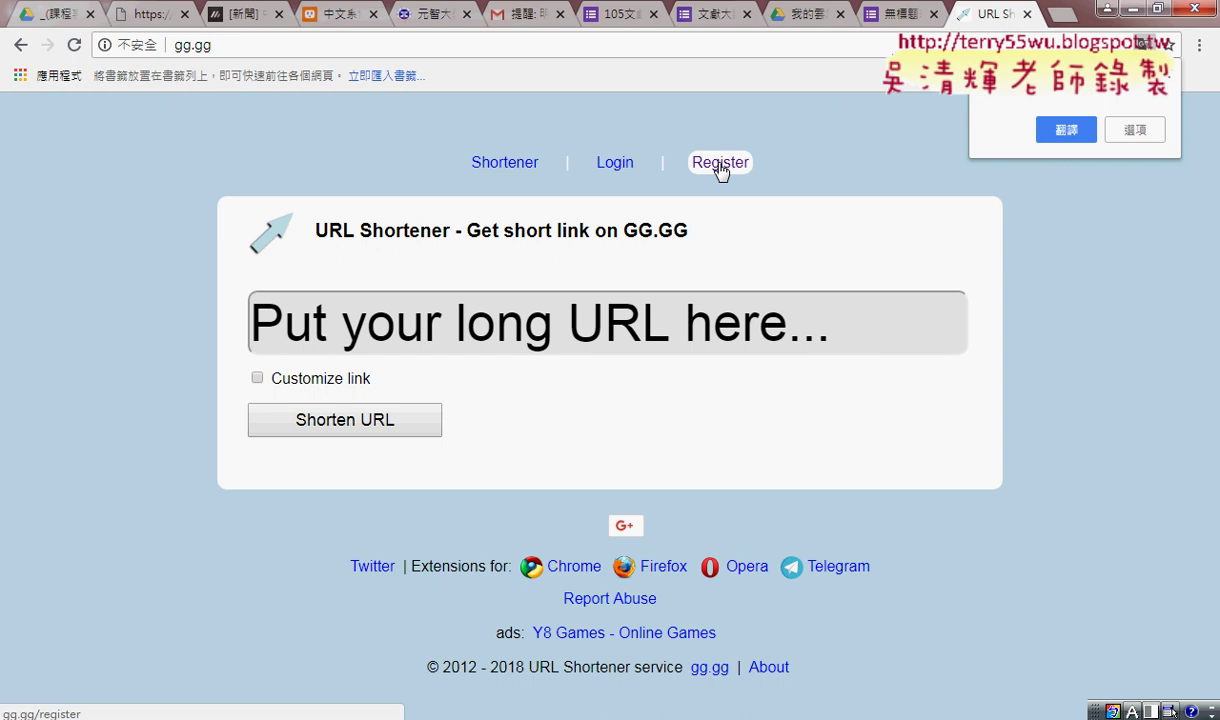
Step: Paste the survey link into gg.gg and request the custom alias 'abc'
left_click(480, 329)
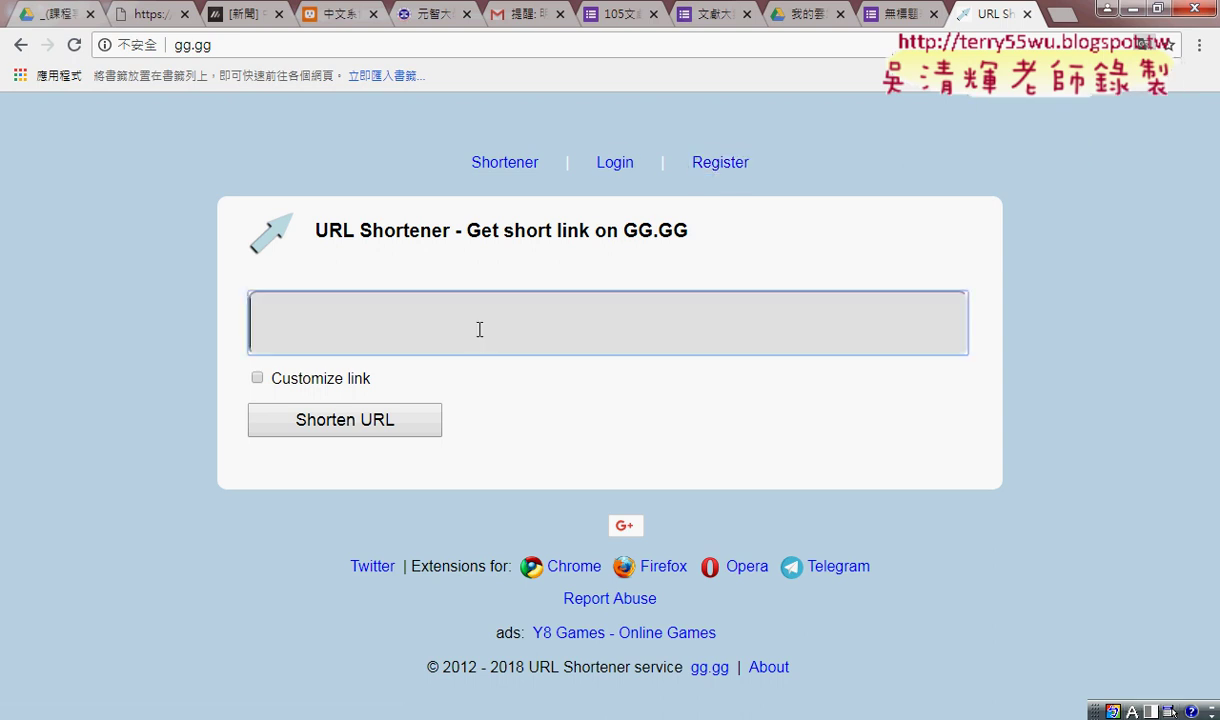
key("ctrl+v")
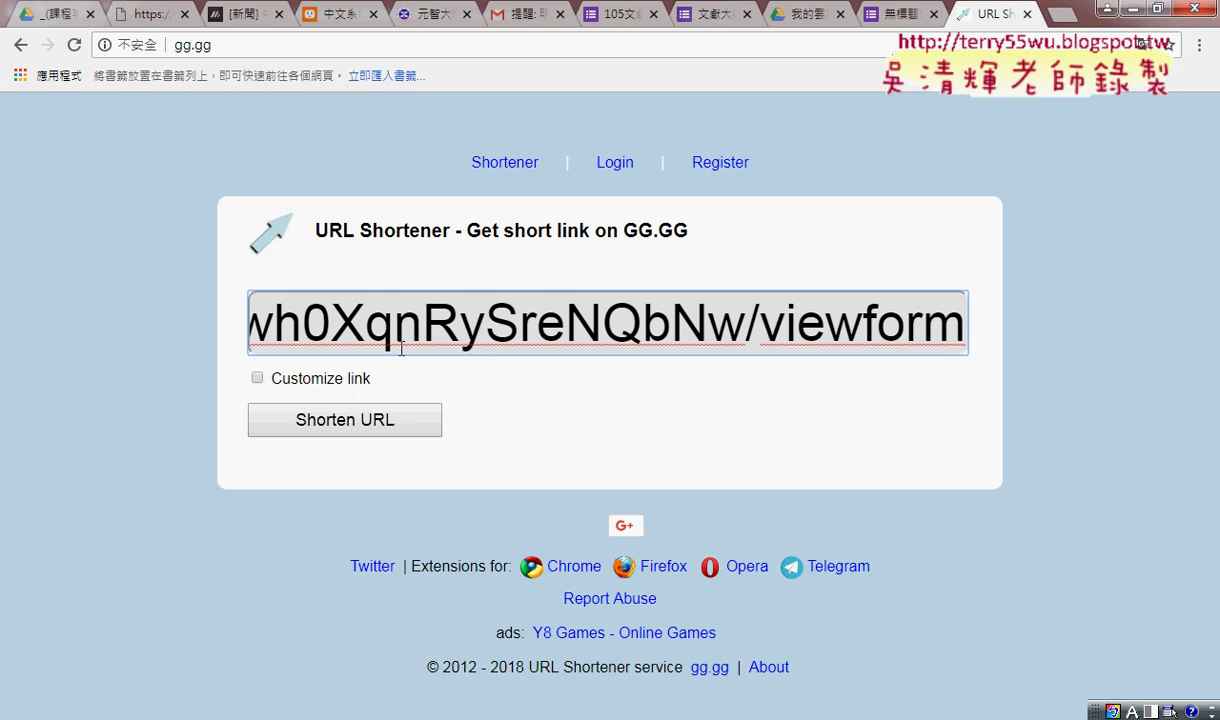
left_click(257, 378)
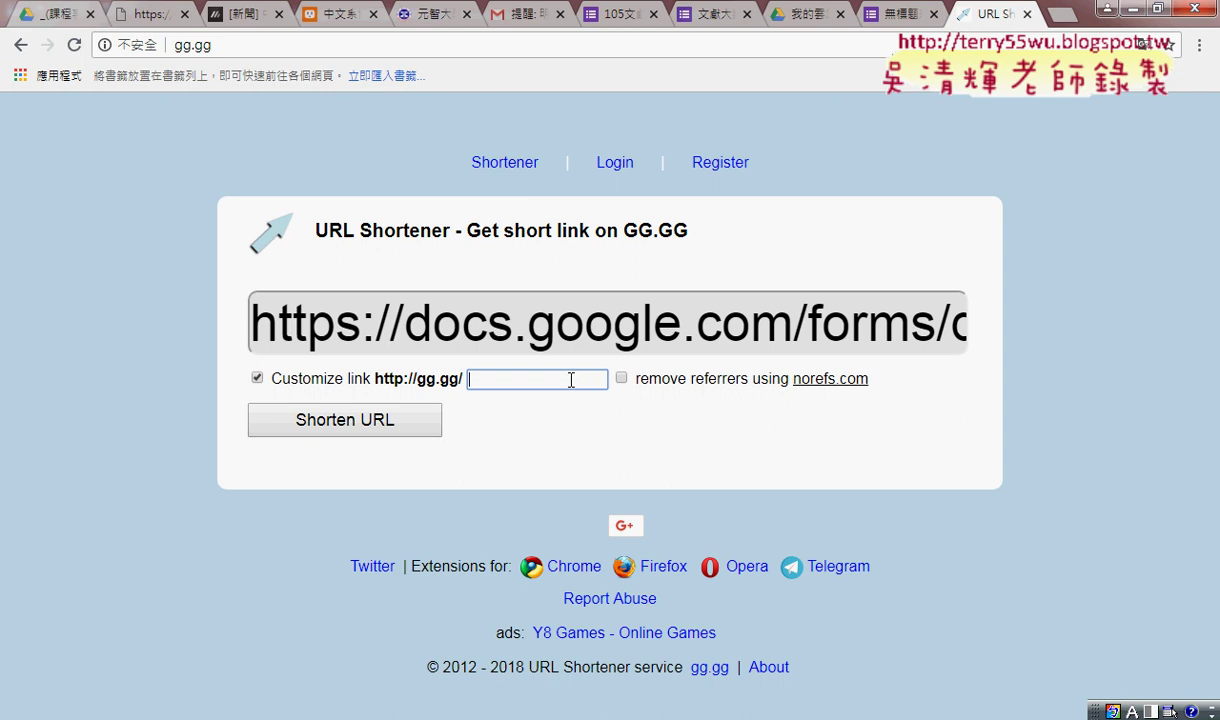
type("ab")
type("c")
left_click(393, 438)
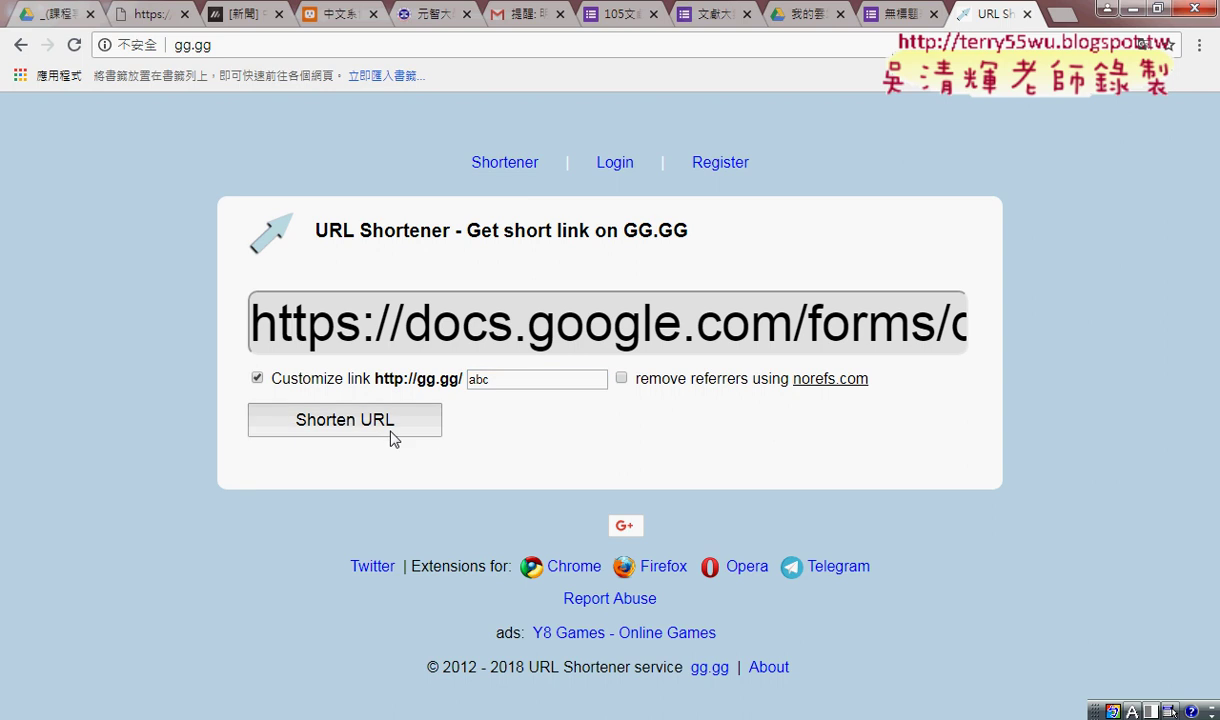
left_click(393, 438)
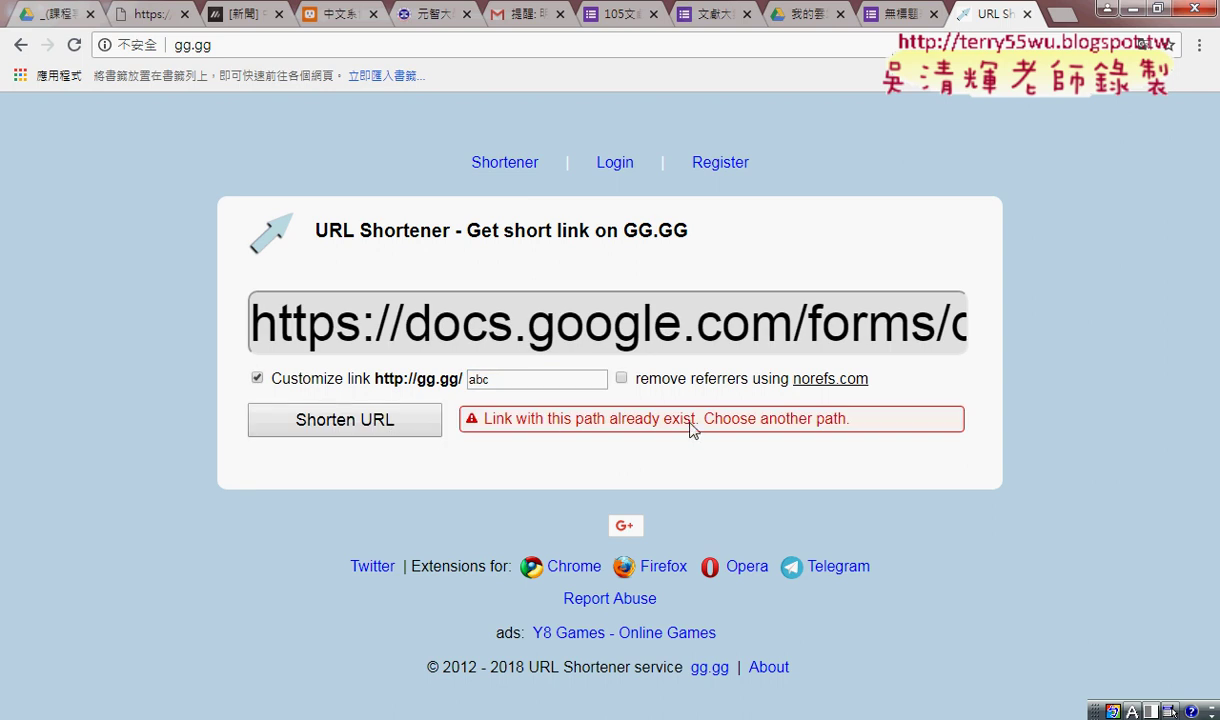
Step: Retry with alias 'abc123', then drop the custom alias since that path is taken
left_click(509, 380)
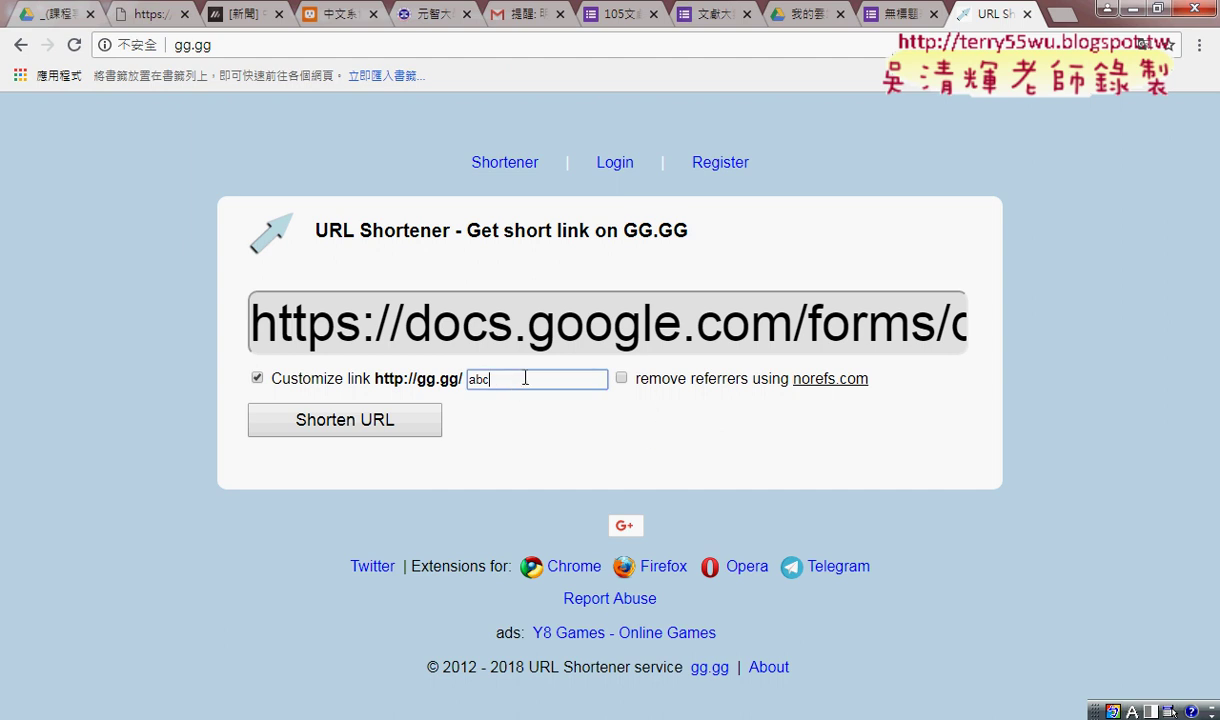
type("123")
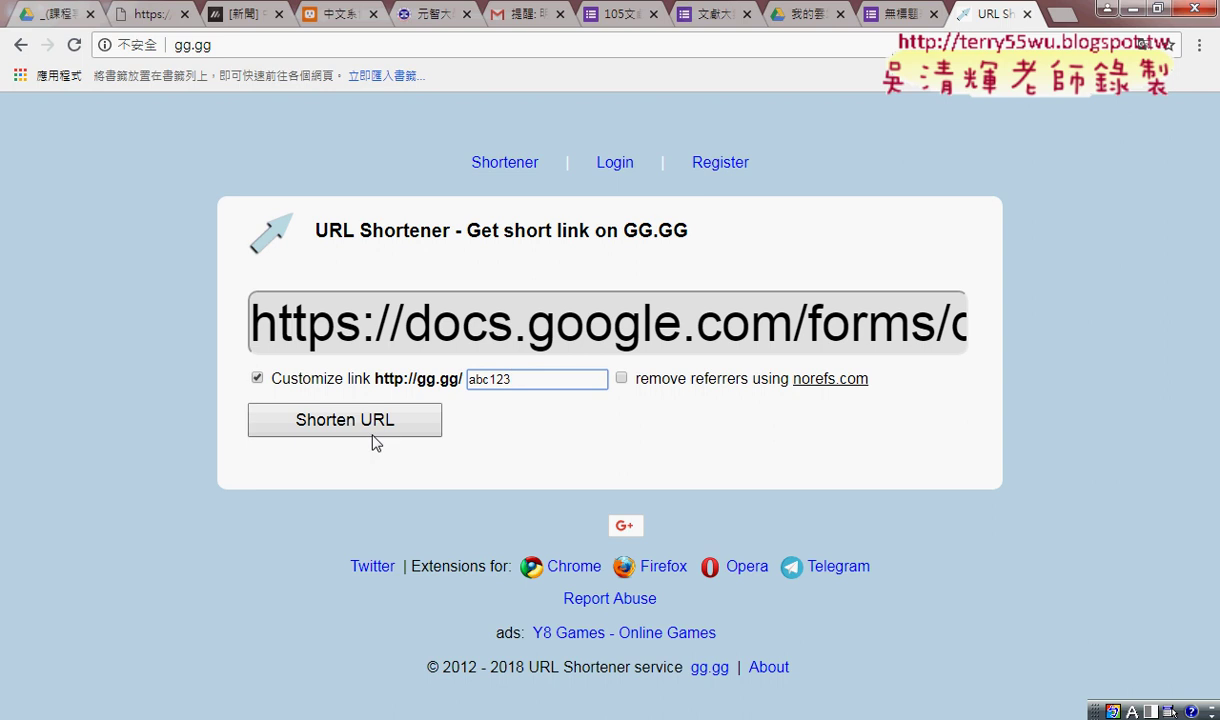
left_click(372, 425)
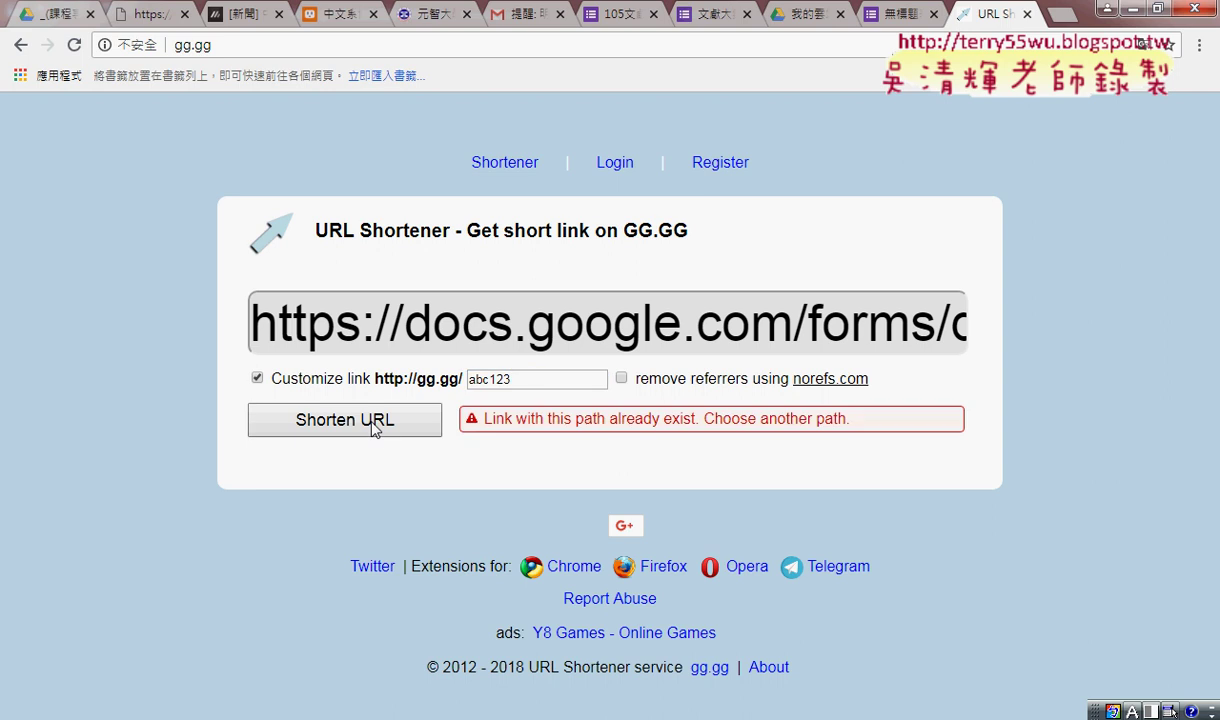
double_click(530, 379)
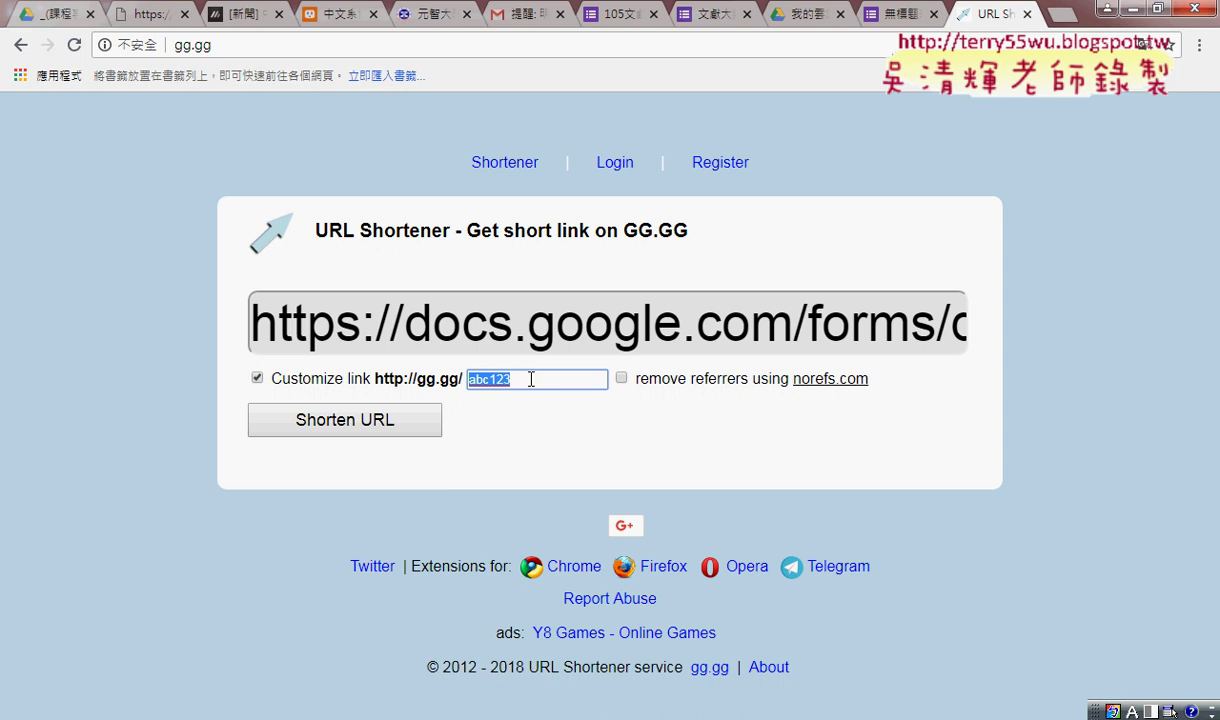
left_click(257, 378)
left_click(335, 418)
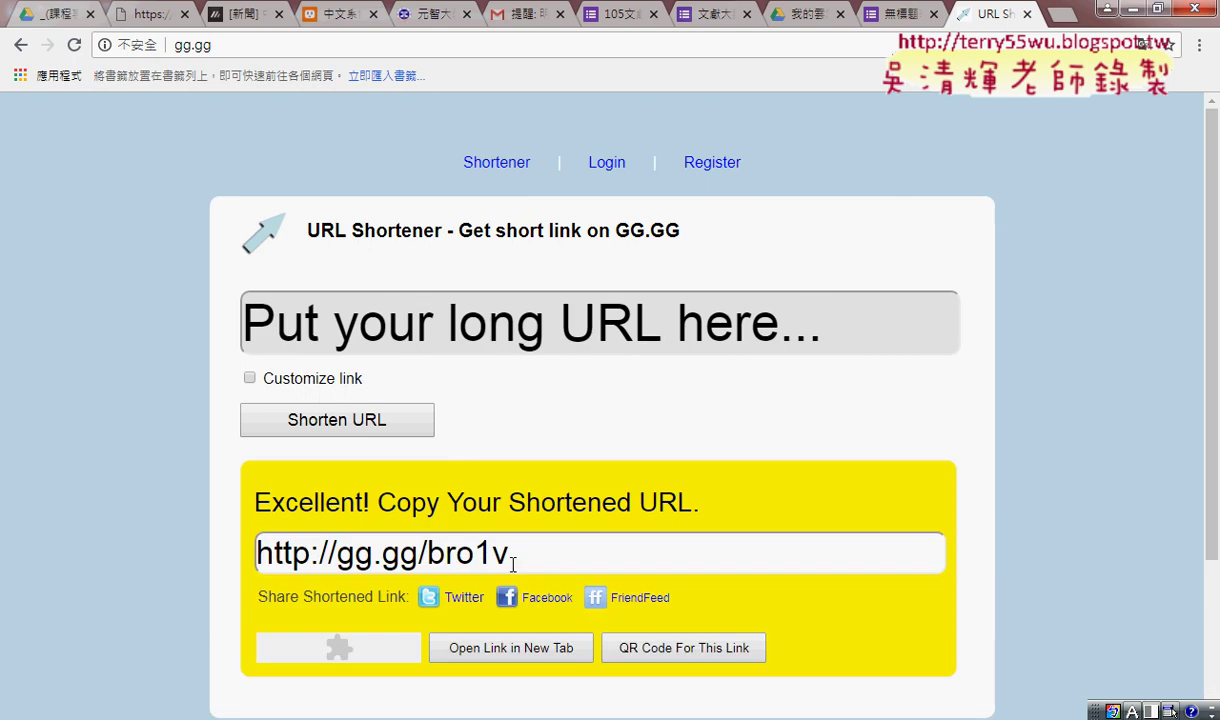
left_click_drag(505, 553, 258, 553)
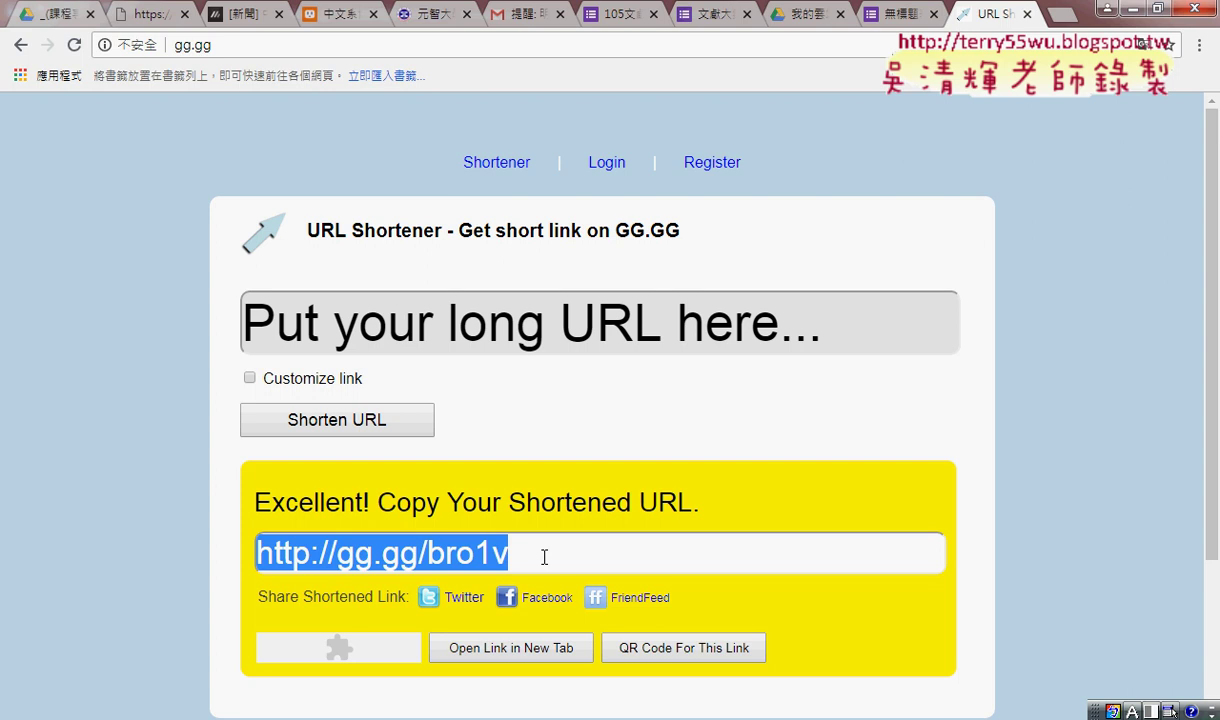
left_click_drag(530, 553, 335, 556)
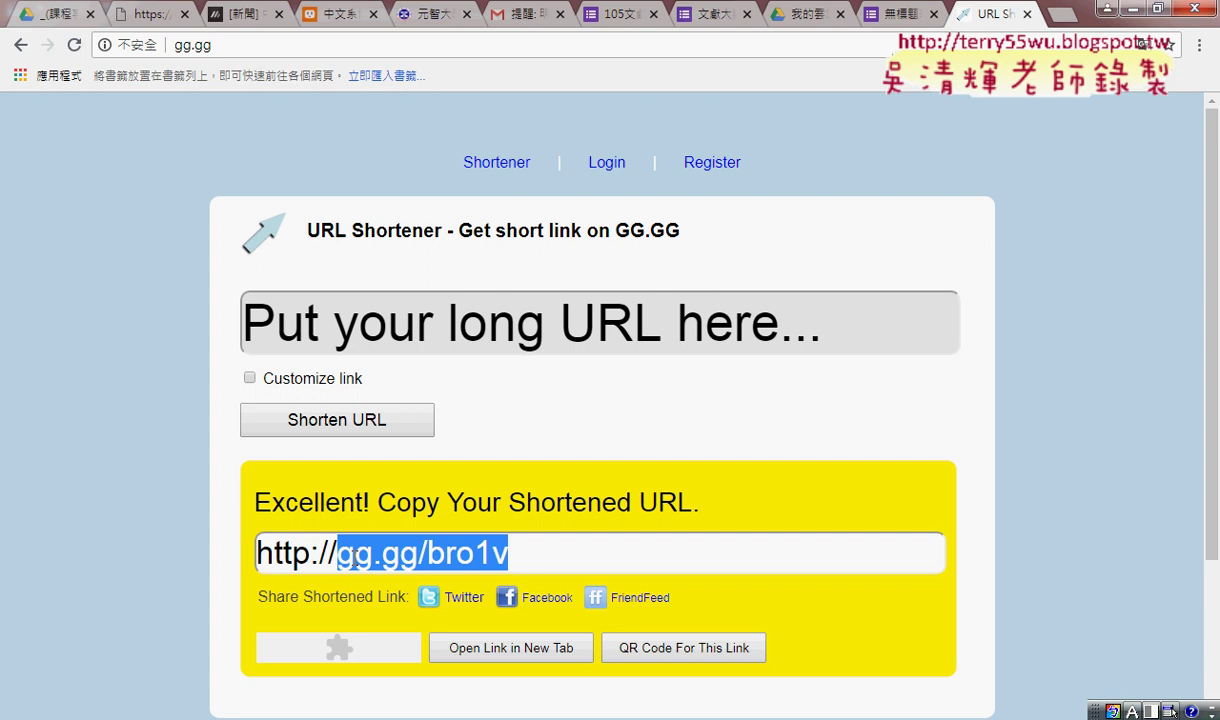
Step: Show the QR code for the short link gg.gg/bro1v
scroll(604, 551, "down", 1)
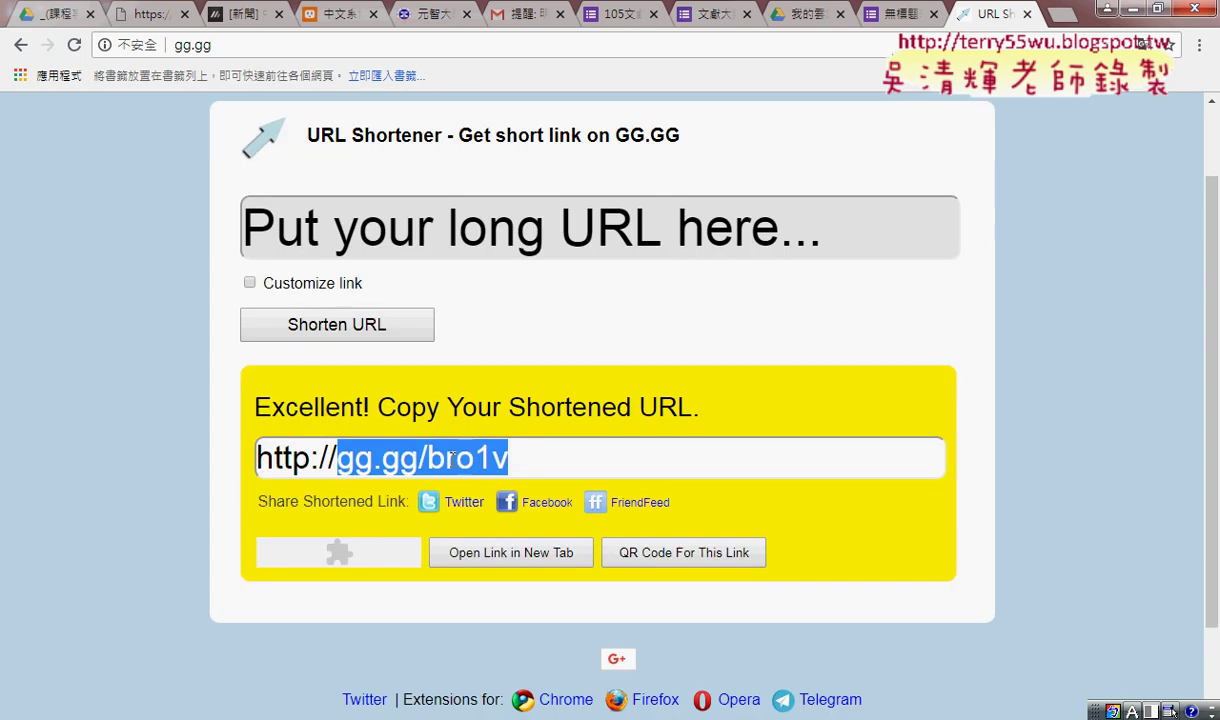
right_click(452, 459)
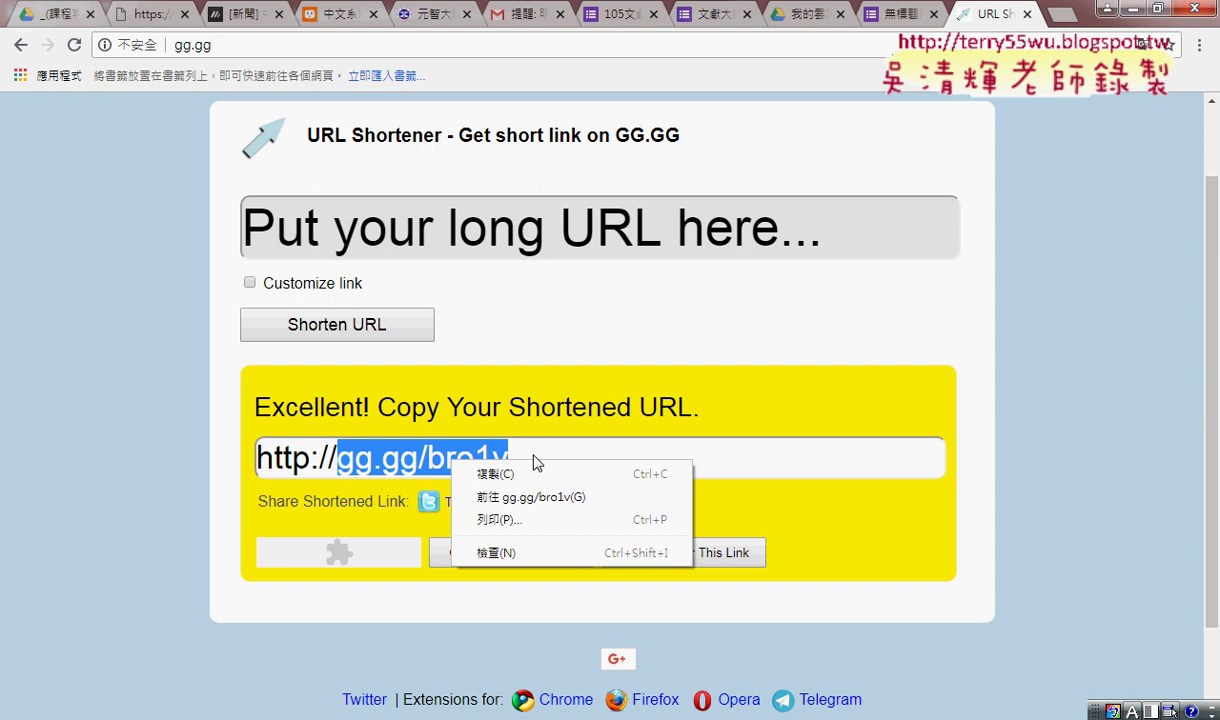
left_click(536, 455)
left_click(697, 556)
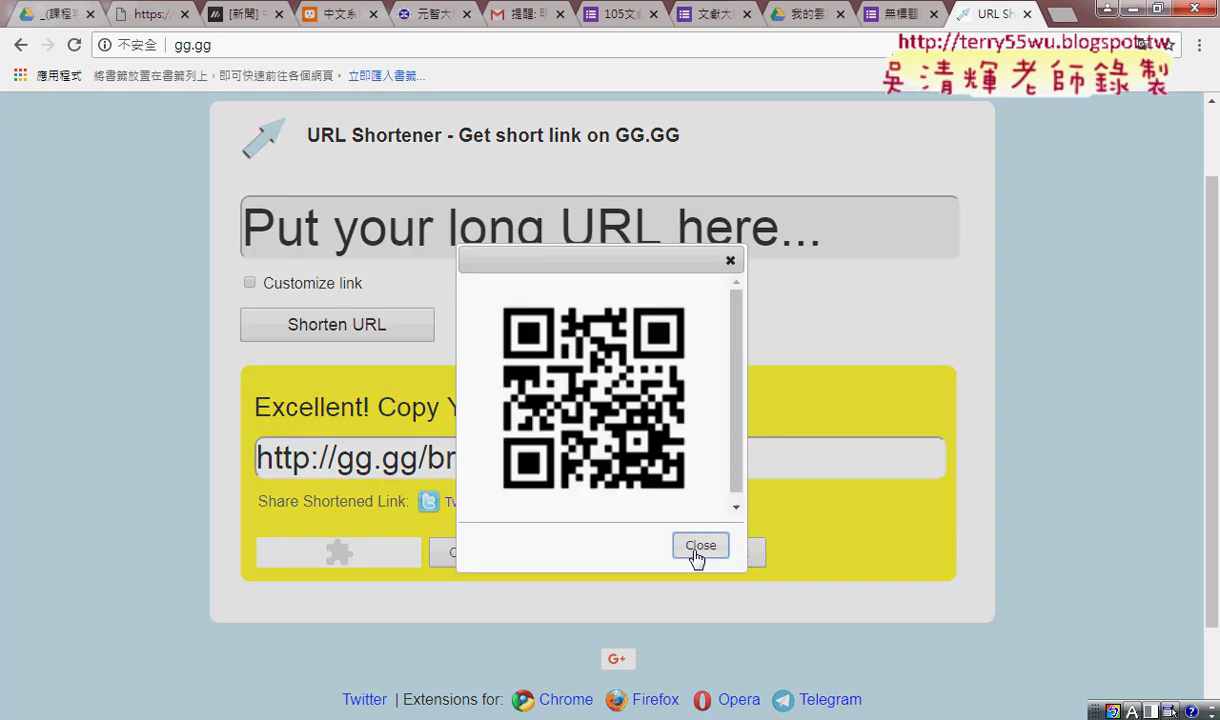
Step: Save the QR code image to the Desktop as bro1v.png and close the popup
right_click(584, 381)
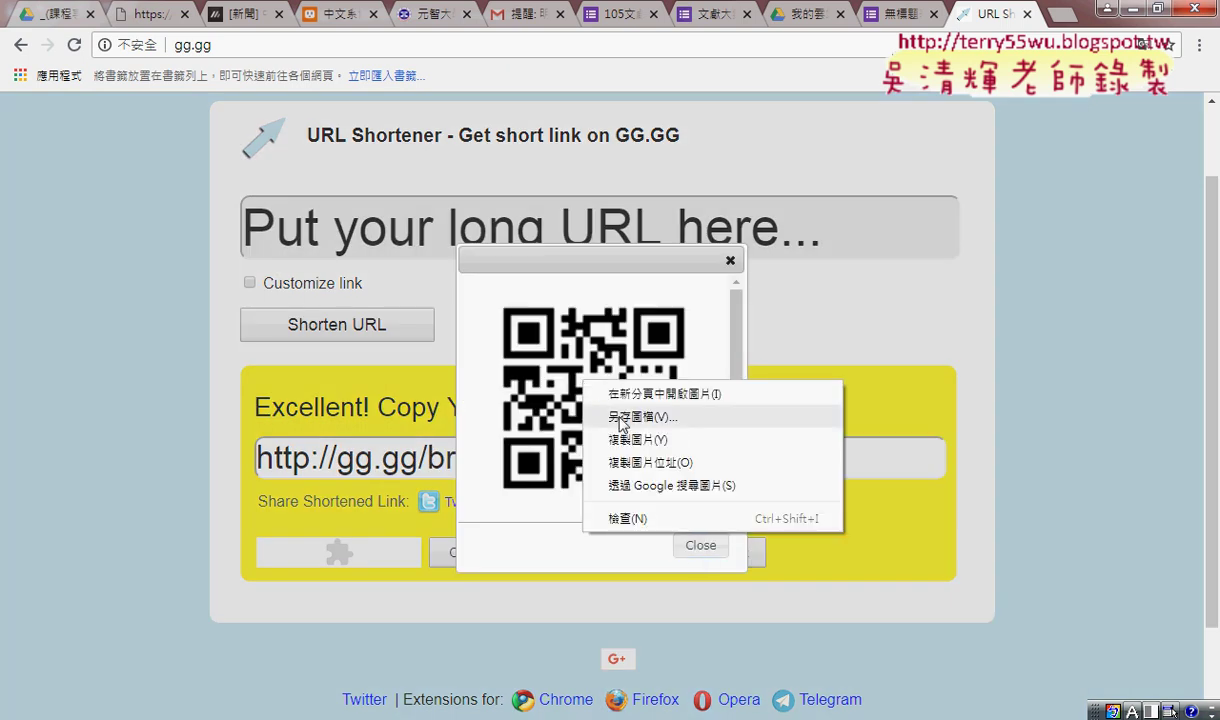
left_click(620, 419)
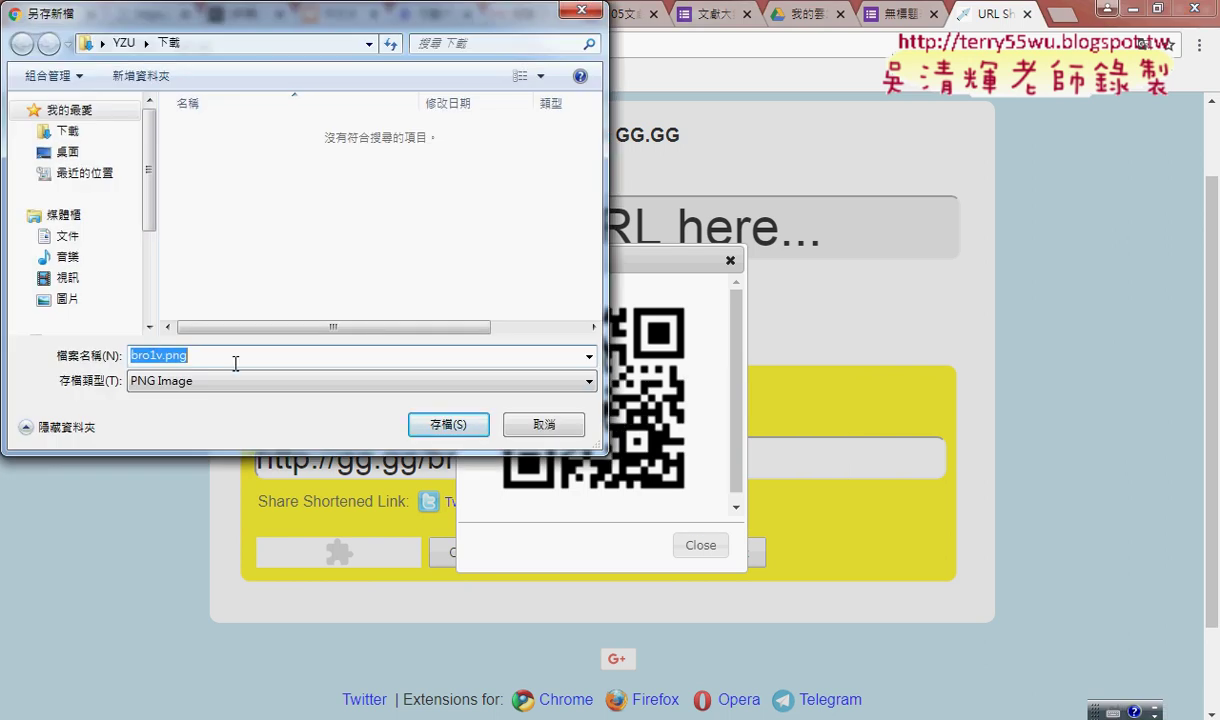
left_click(68, 152)
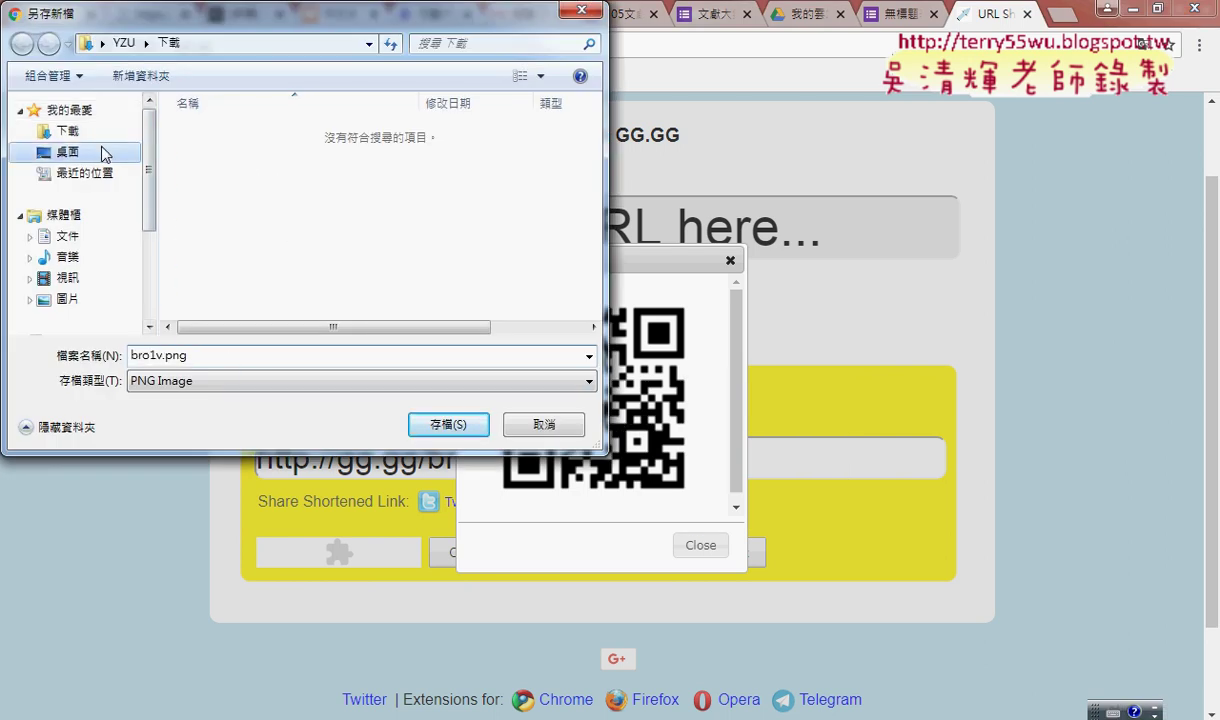
left_click(452, 424)
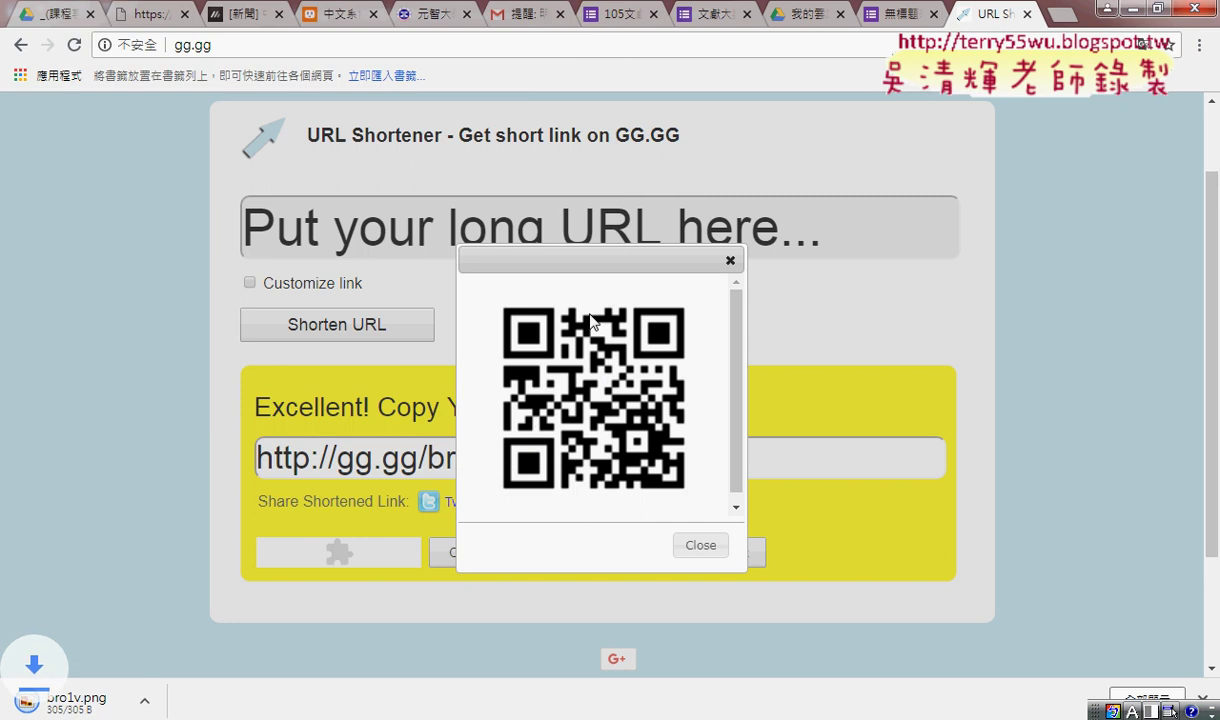
left_click(703, 547)
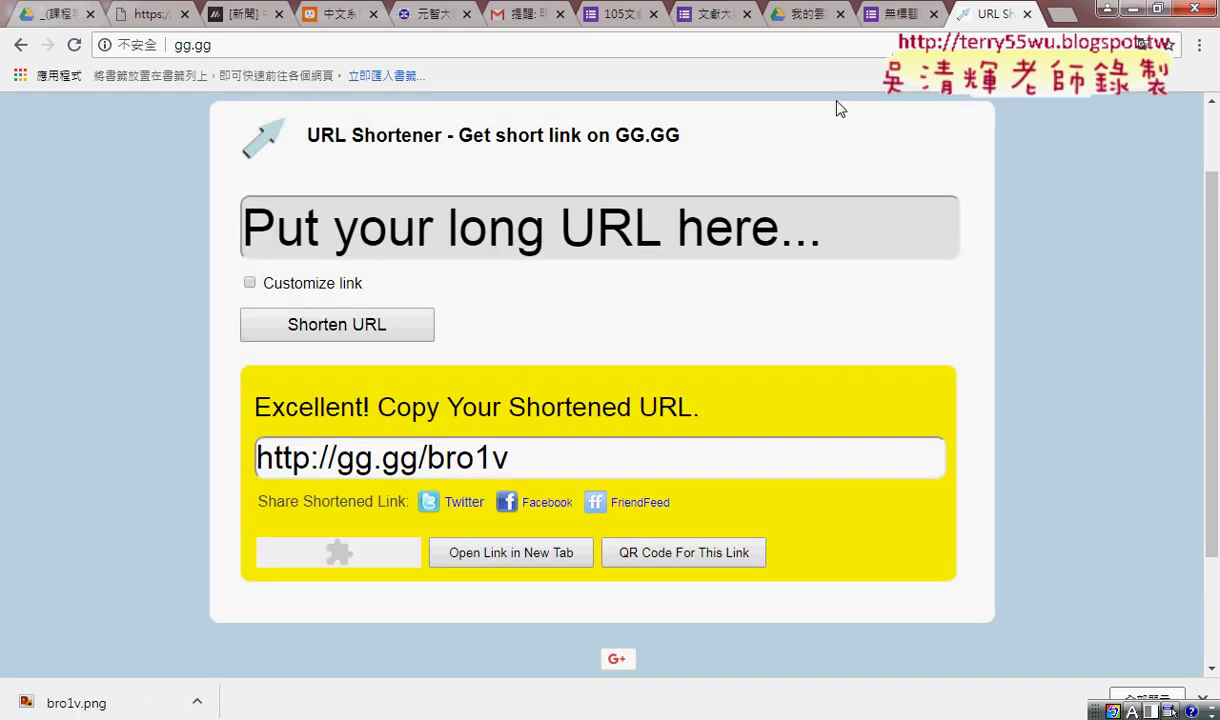
Step: Return to the survey tab and open 文獻大數據管理與應用學習問卷 for editing
left_click(722, 22)
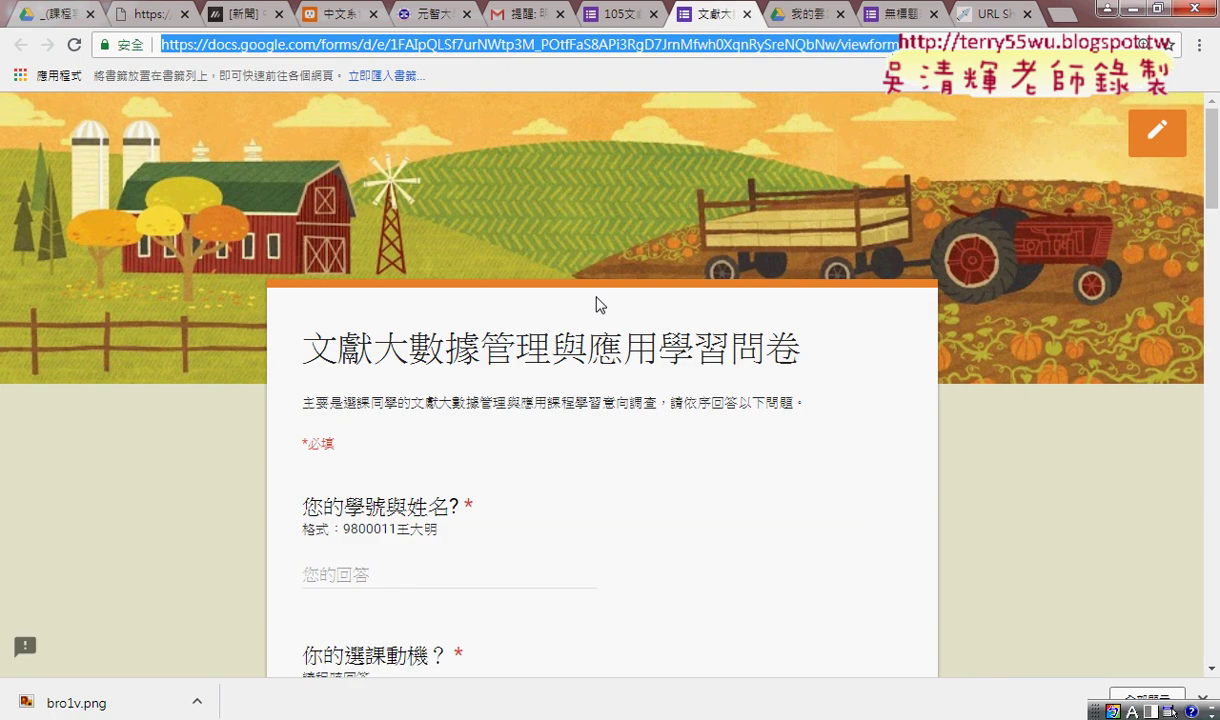
left_click(948, 15)
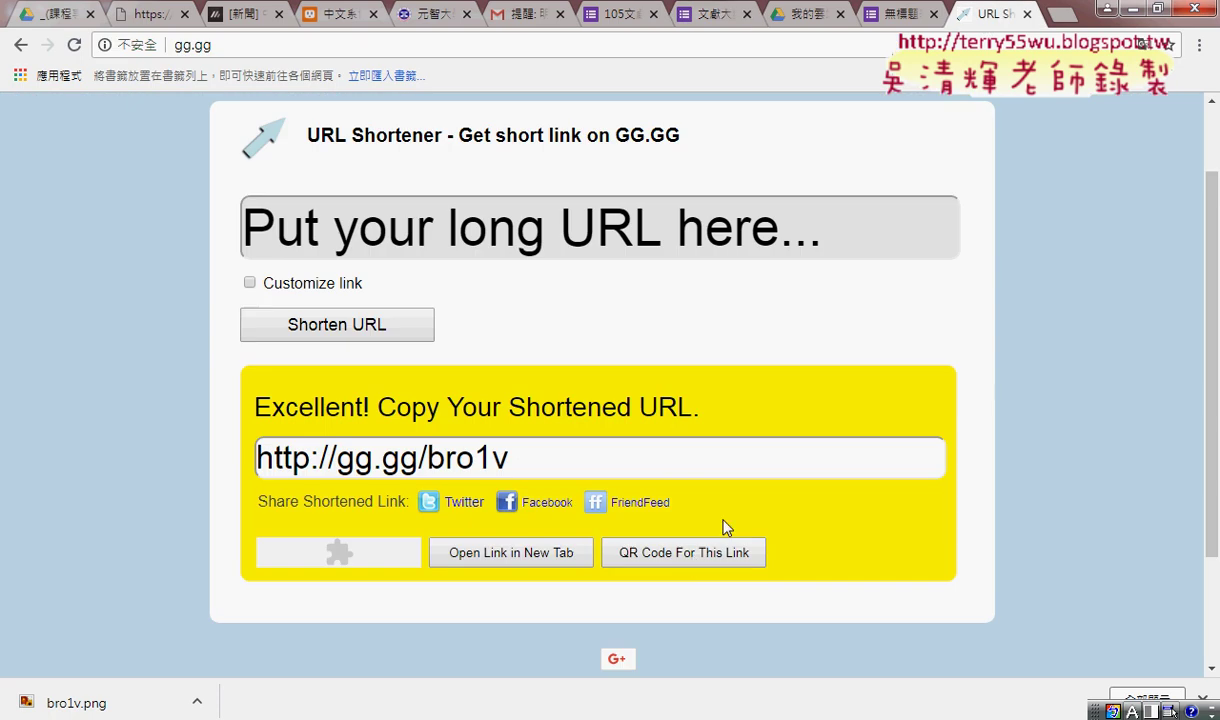
left_click(692, 555)
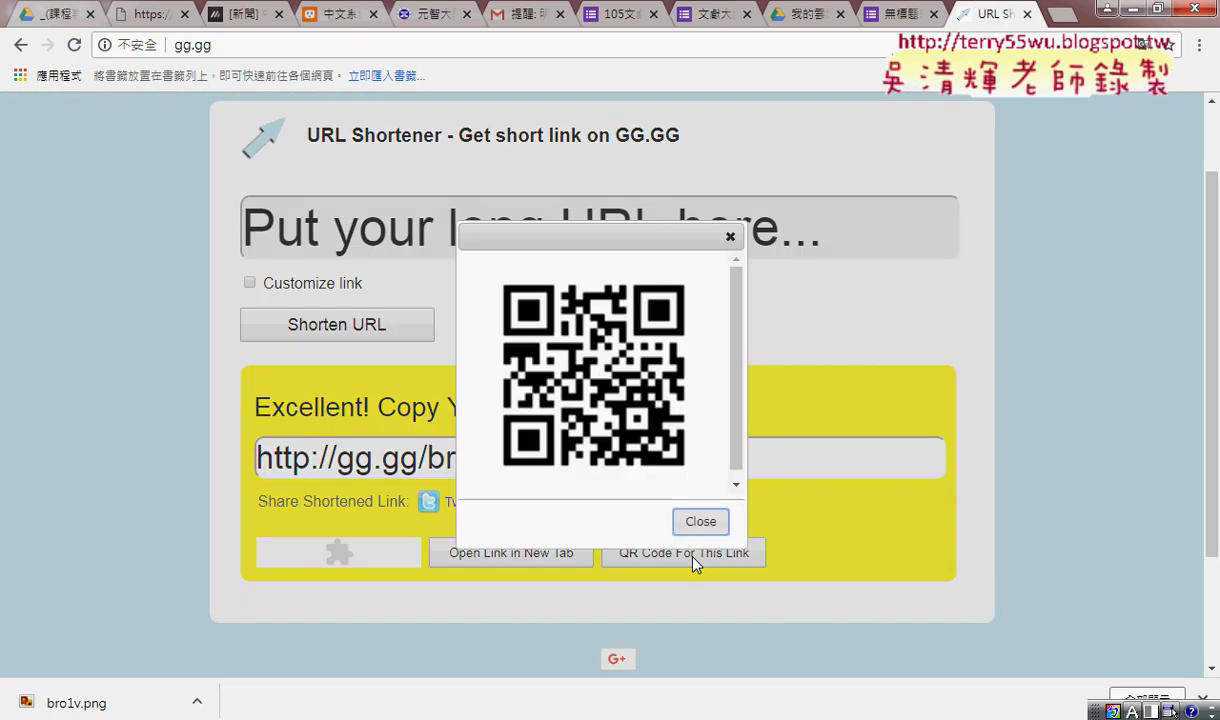
left_click(731, 237)
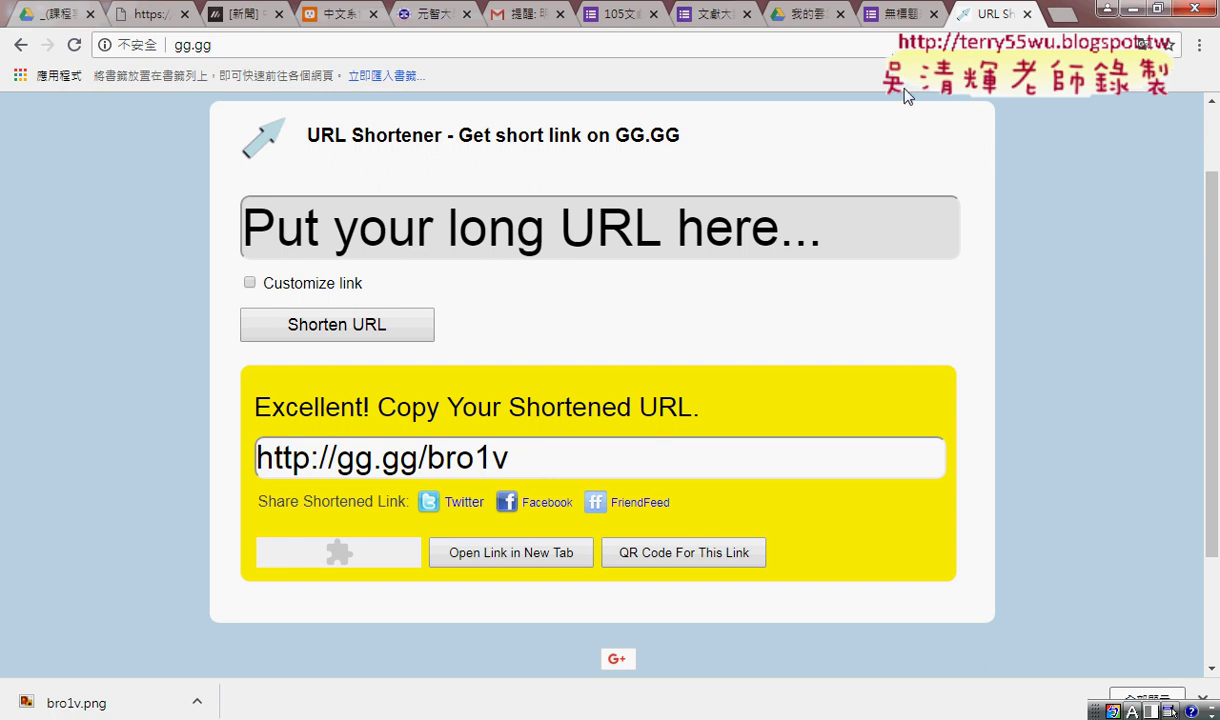
left_click(718, 14)
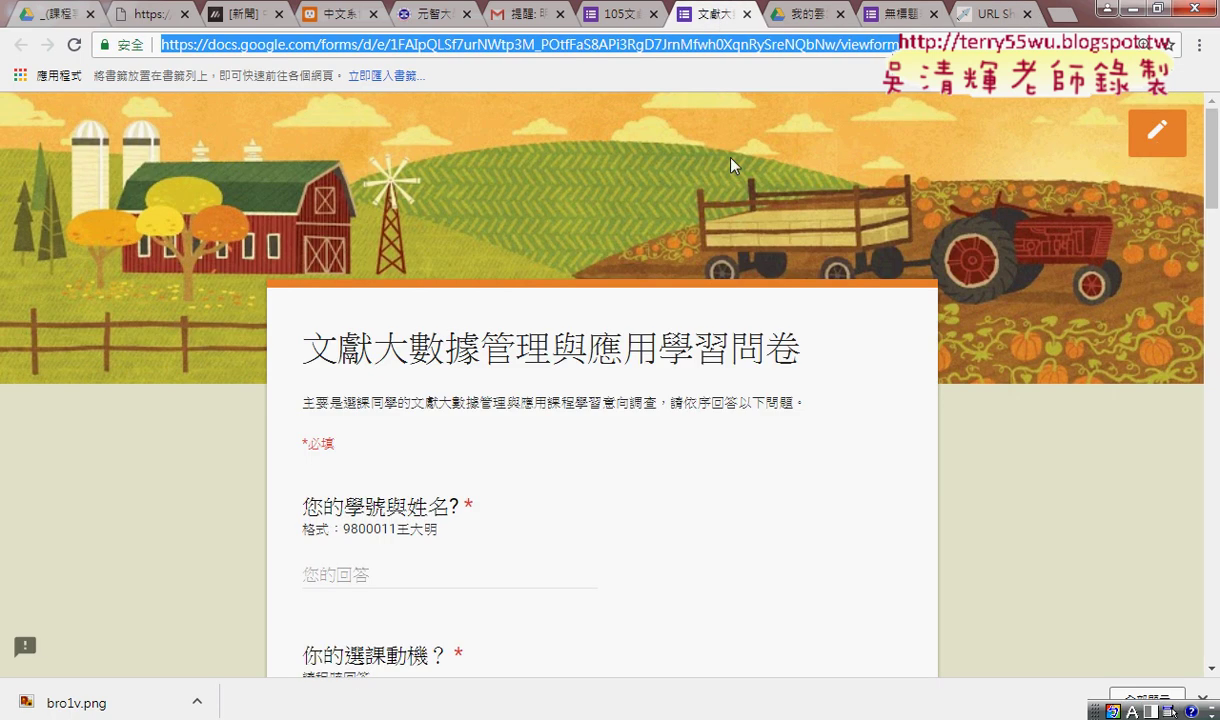
left_click(1148, 146)
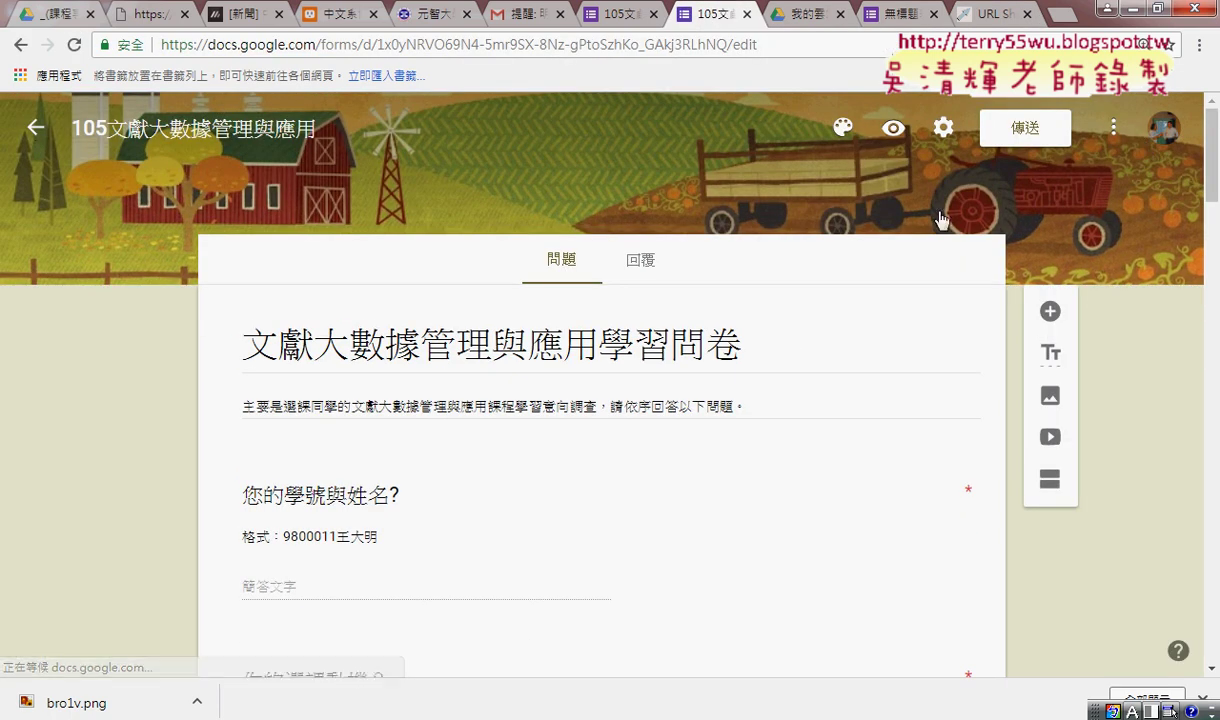
Step: Open the 回覆 summary and scroll to the 你的選課動機？ chart of 47 responses
left_click(680, 266)
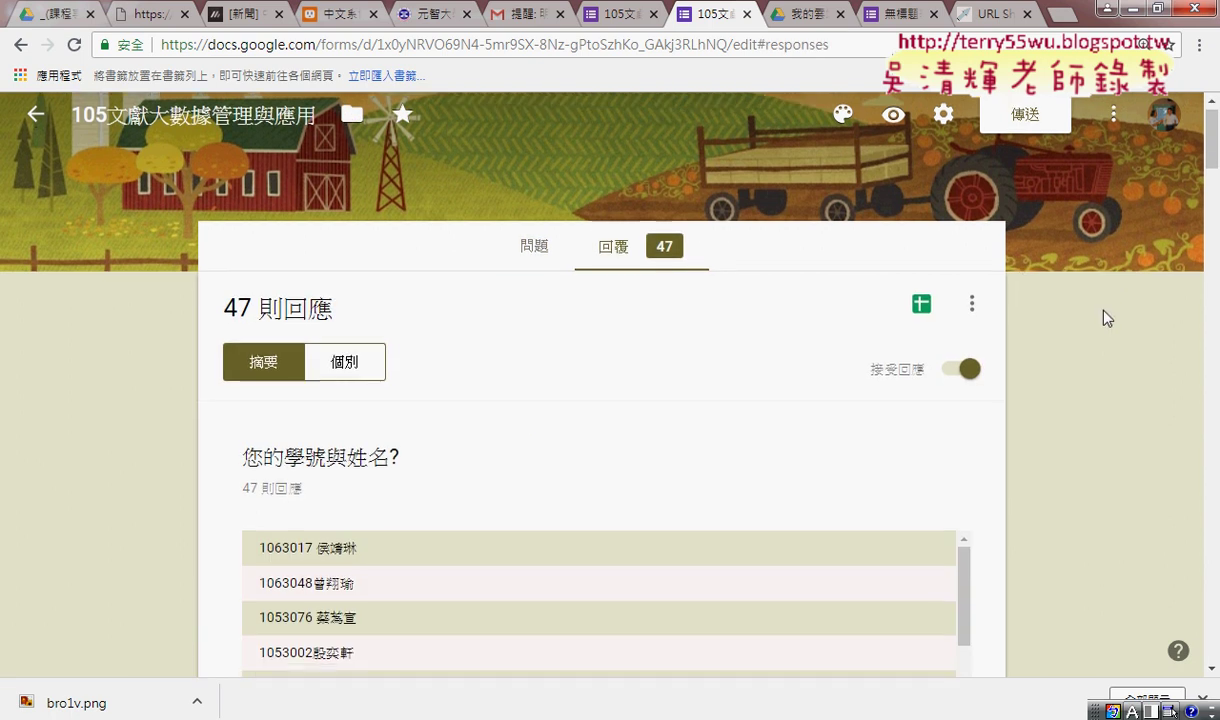
scroll(1103, 318, "down", 3)
scroll(1107, 317, "down", 4)
scroll(1107, 317, "down", 2)
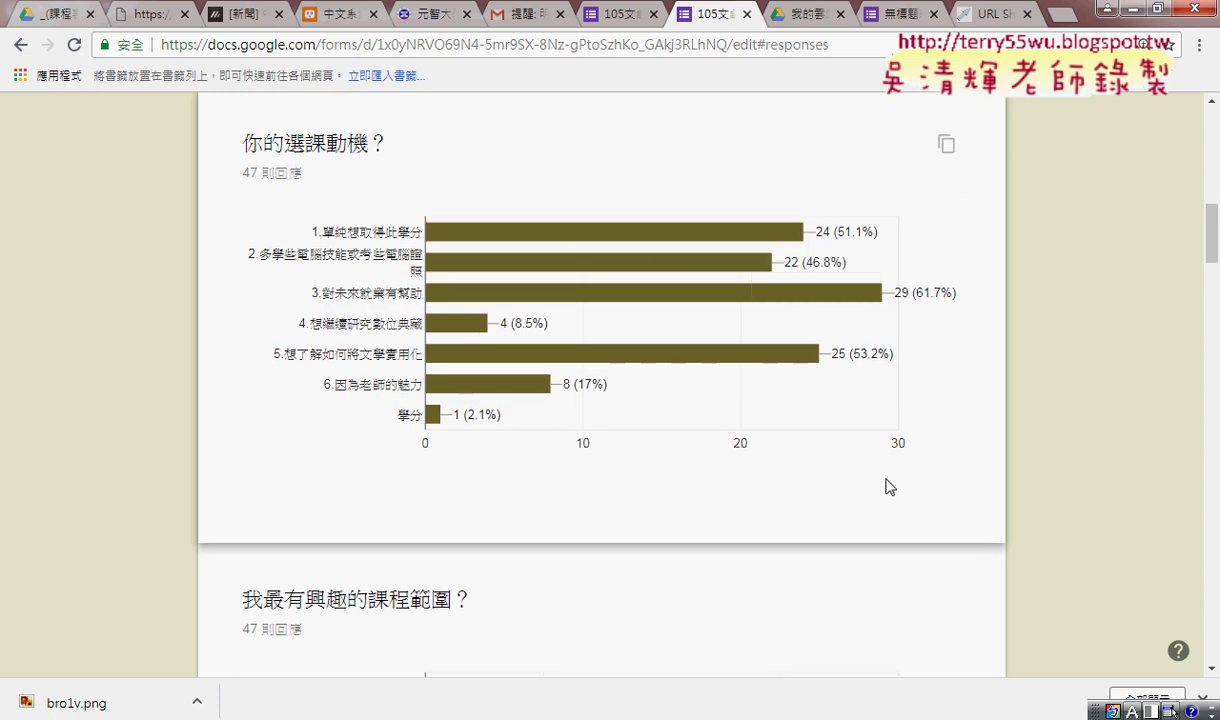
Step: Launch Snipping Tool from the Start menu's 附屬應用程式 group
key("super")
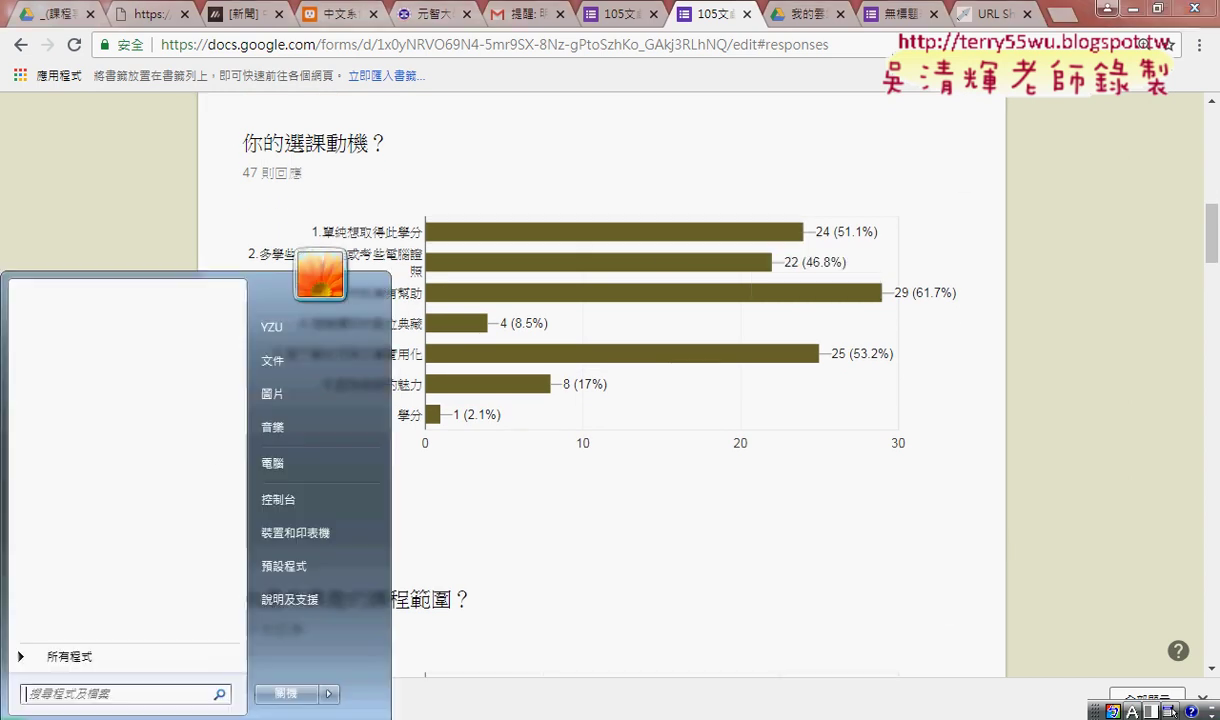
left_click(78, 660)
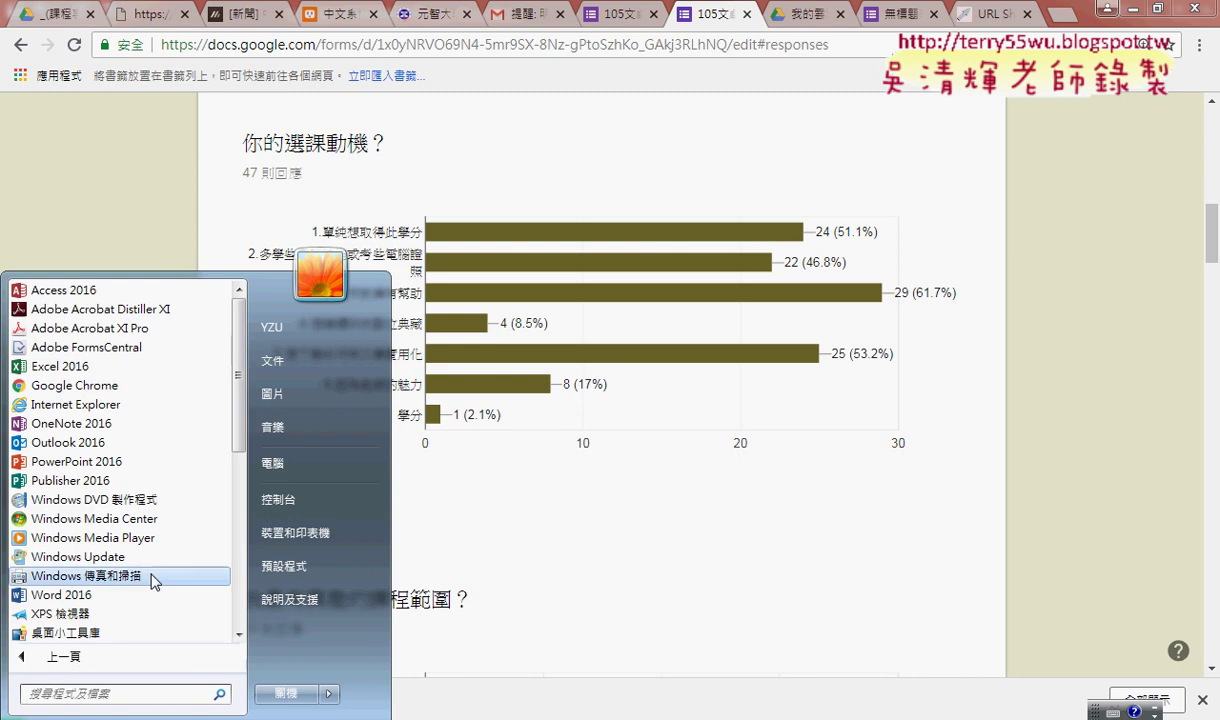
left_click_drag(239, 395, 239, 590)
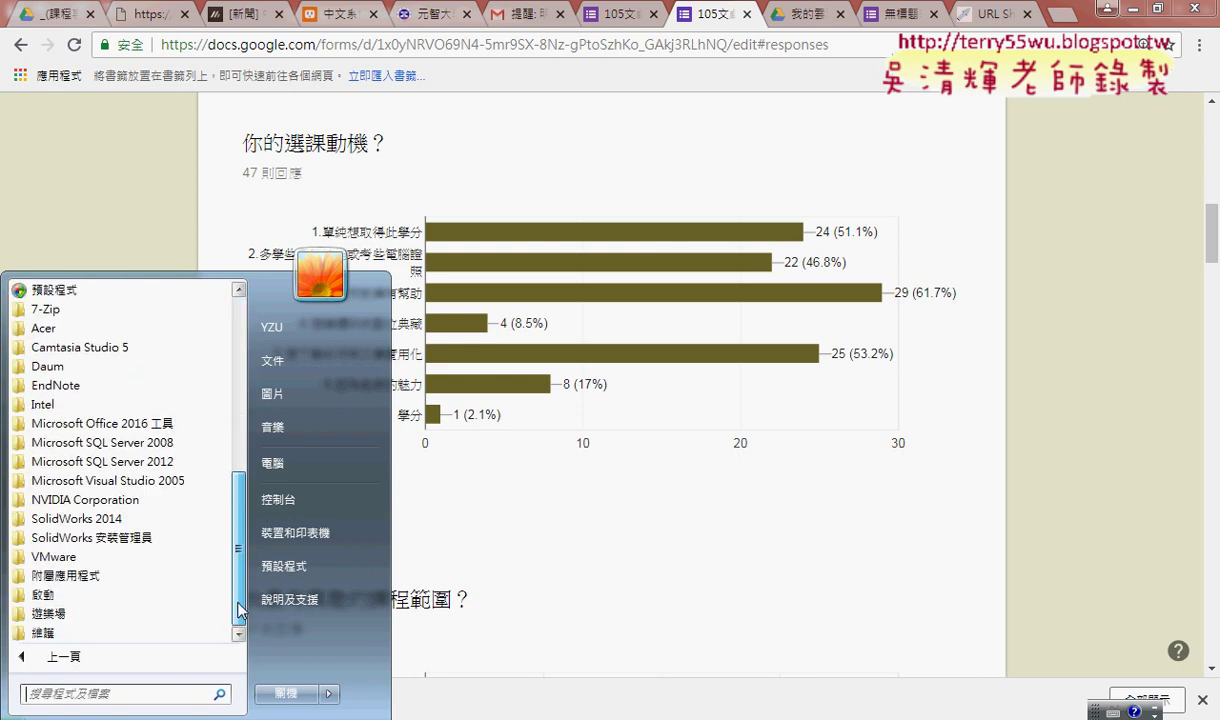
left_click(160, 575)
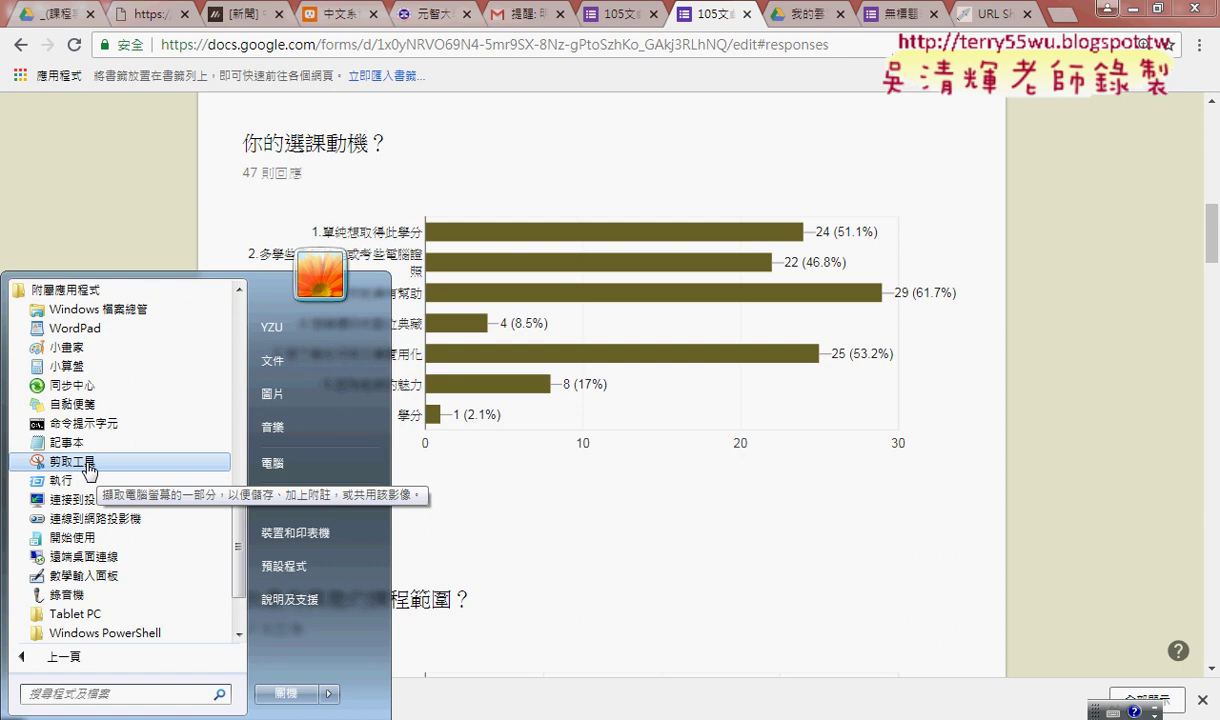
left_click(88, 465)
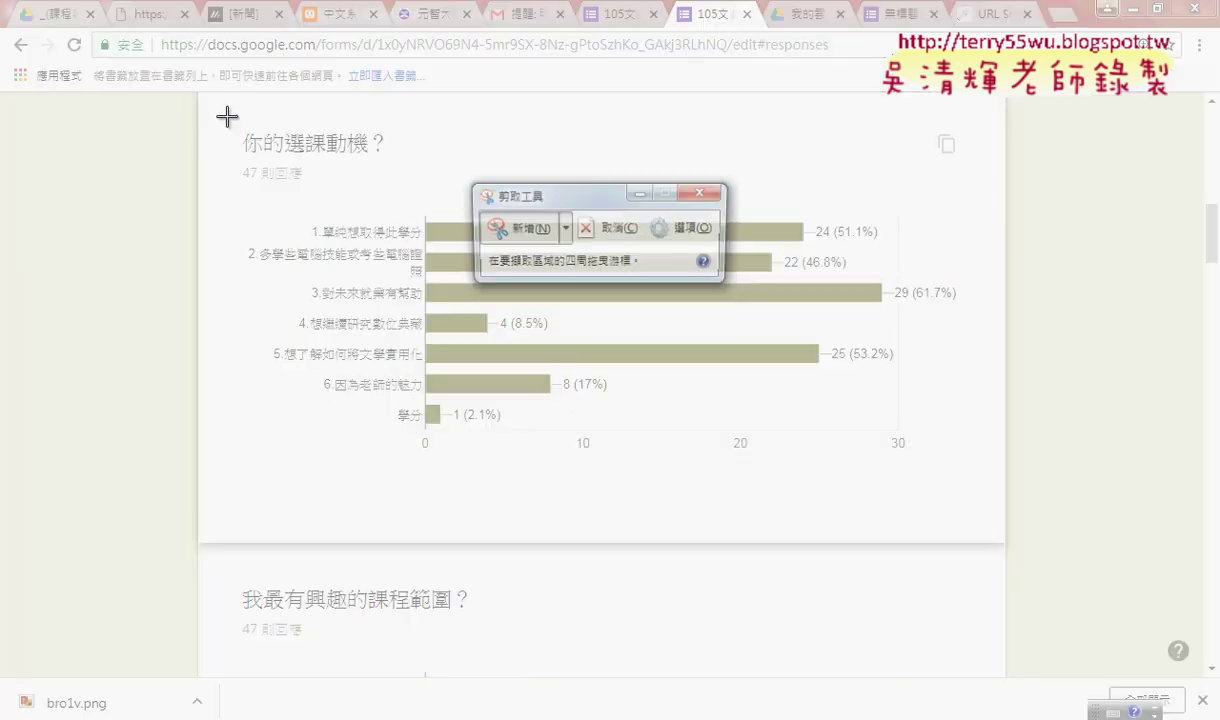
Step: Snip the 你的選課動機？ bar chart, then close Snipping Tool choosing 否 to saving
mouse_move(228, 111)
left_mouse_down()
mouse_move(425, 349)
mouse_move(973, 491)
left_mouse_up()
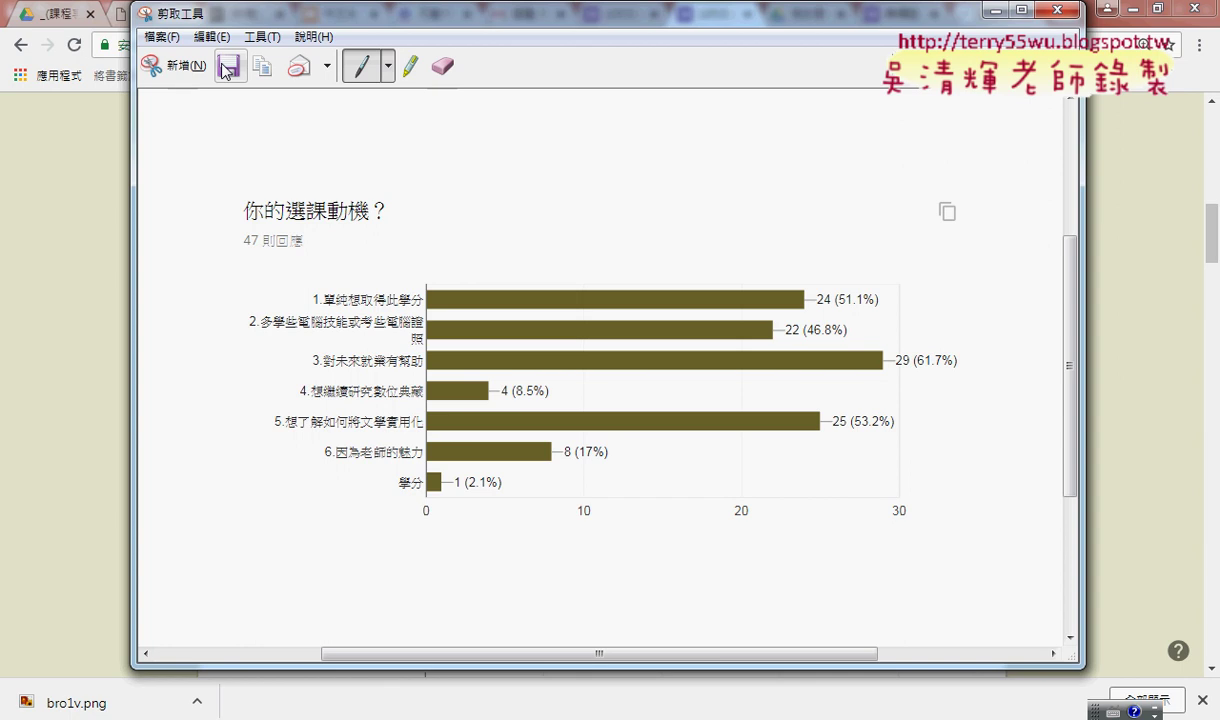
left_click(1057, 10)
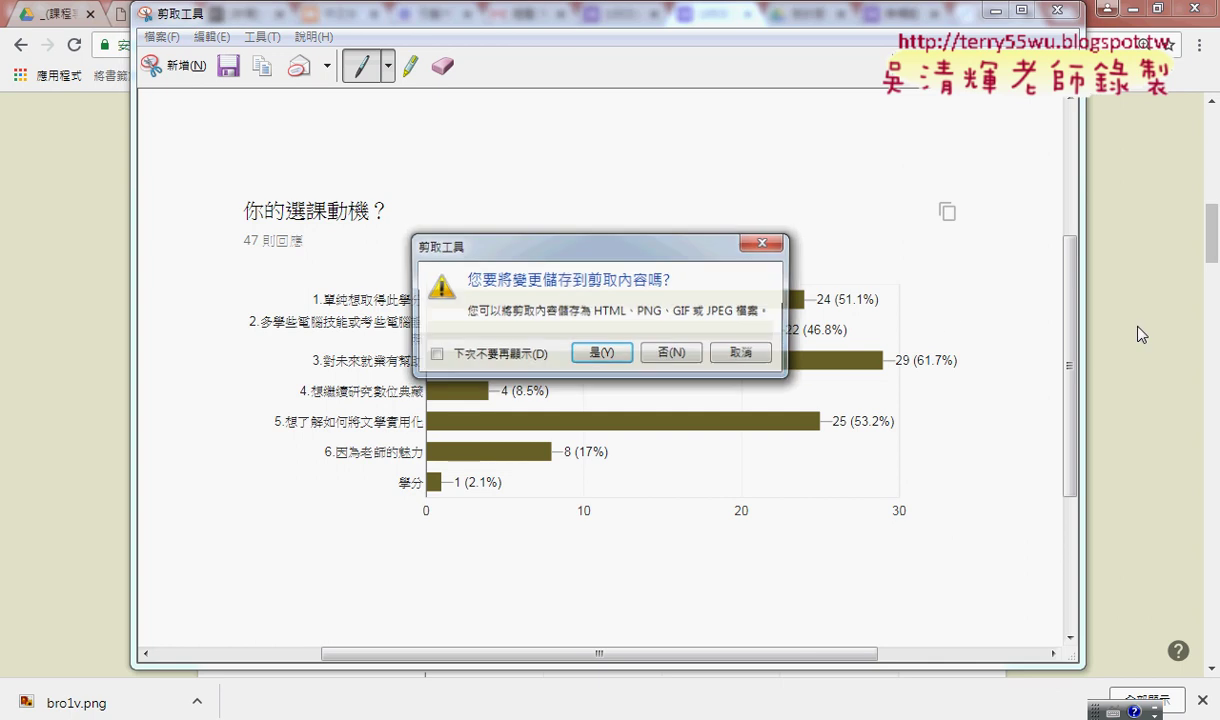
left_click(652, 350)
Step: Scroll down to the 你有沒有為自己就業做準備? pie chart, led by 有，已經在充實技能 at 48.9%
scroll(1131, 341, "down", 3)
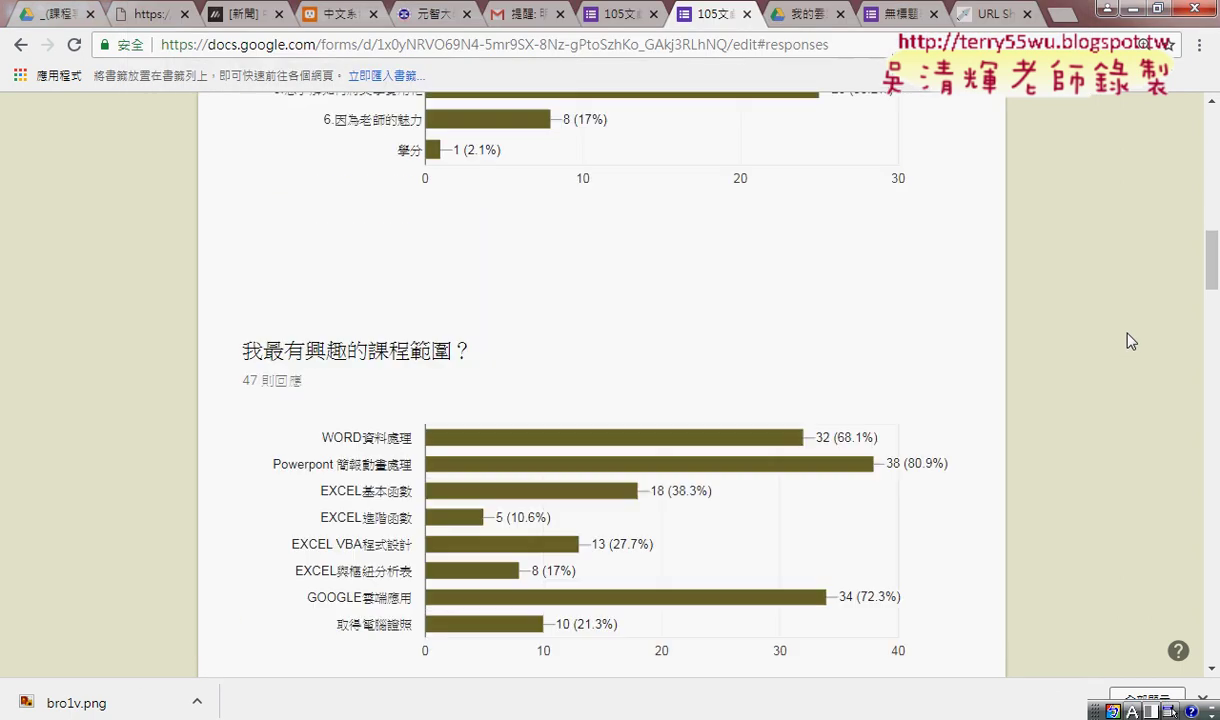
scroll(1131, 341, "down", 3)
scroll(1131, 341, "down", 3)
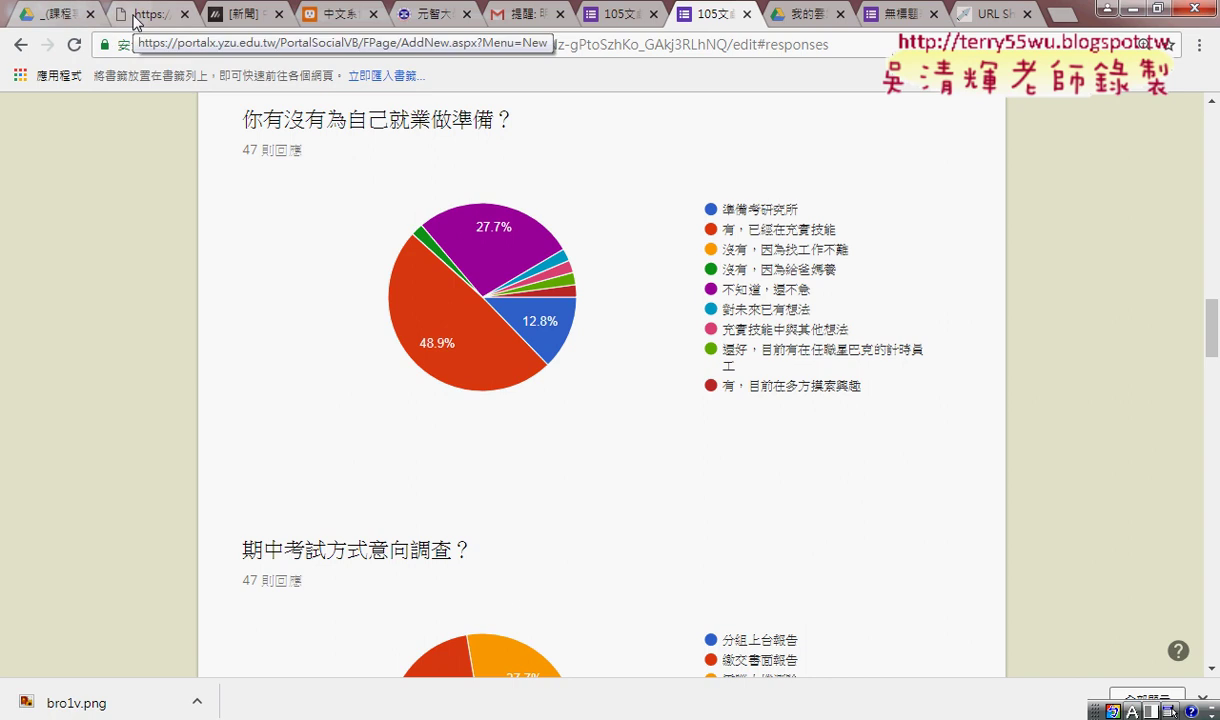
Step: Bring up the udn article tab and clear the location, share and notification pop-ups
left_click(250, 24)
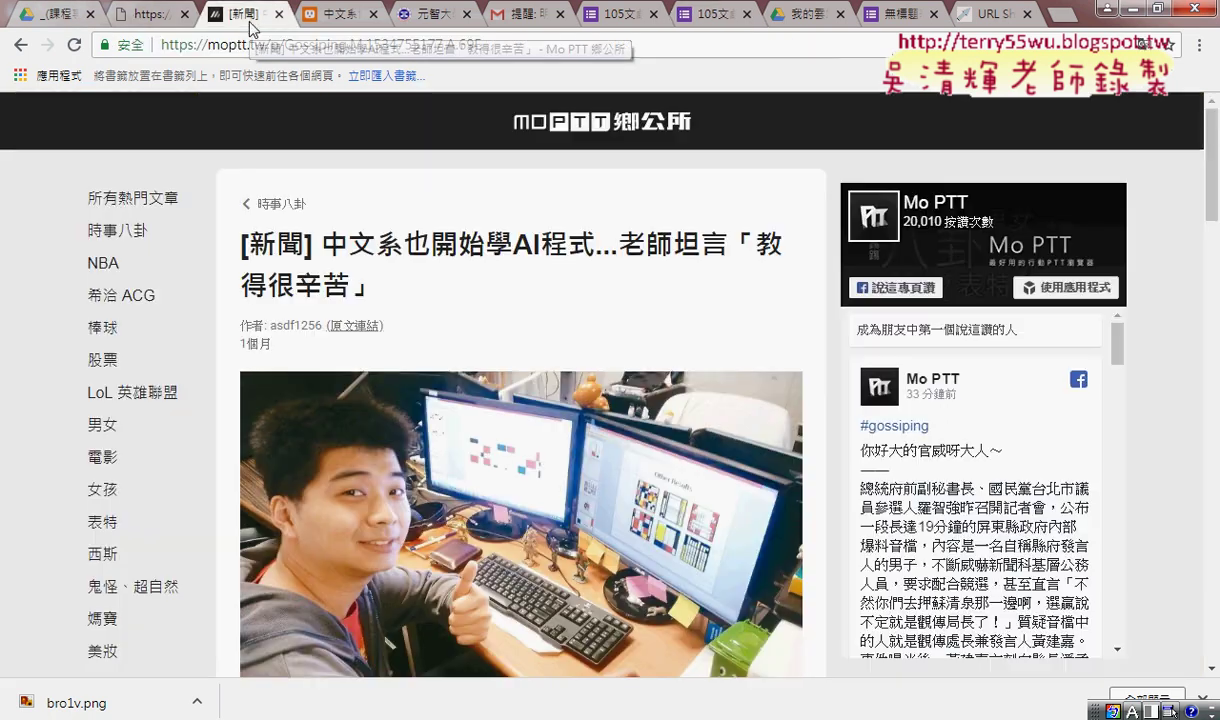
left_click_drag(320, 22, 240, 22)
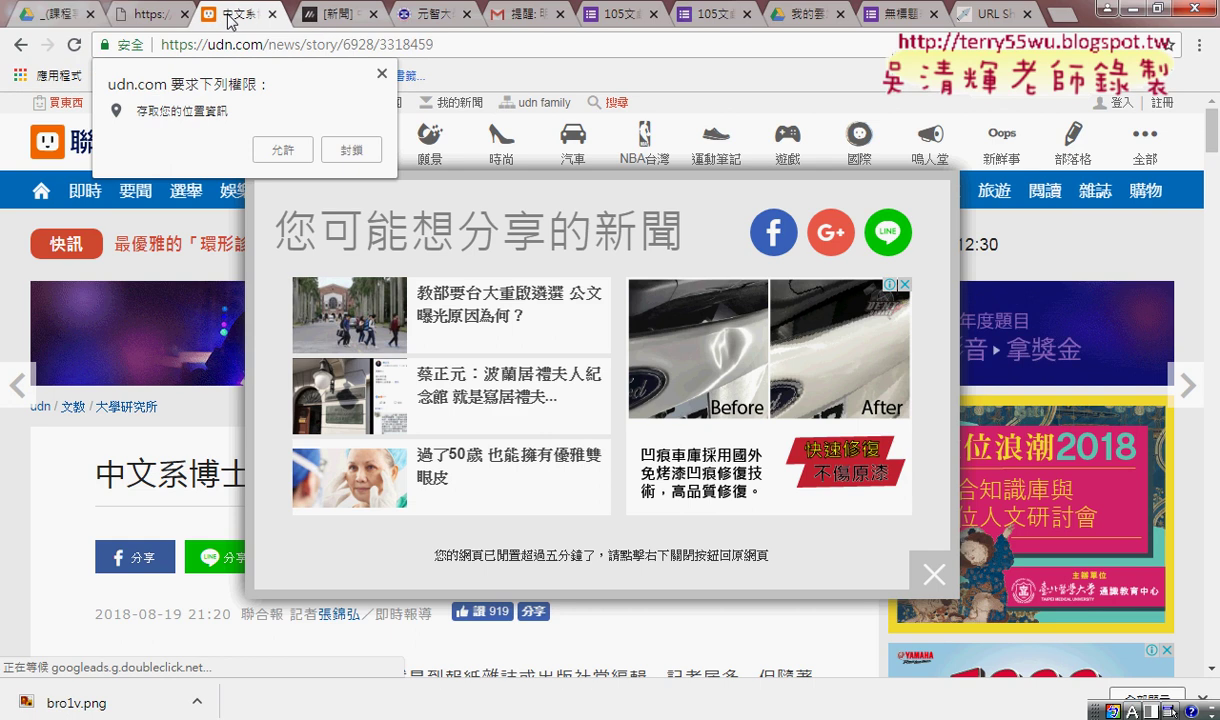
left_click(380, 74)
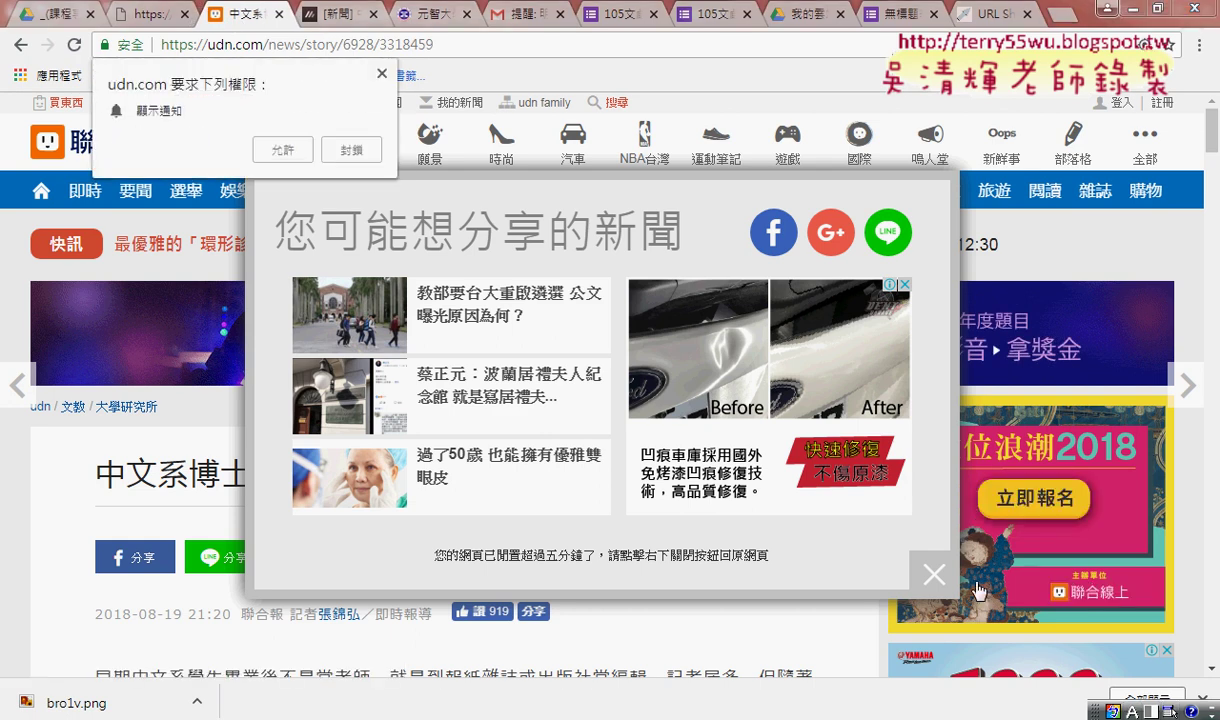
left_click(918, 574)
left_click(381, 74)
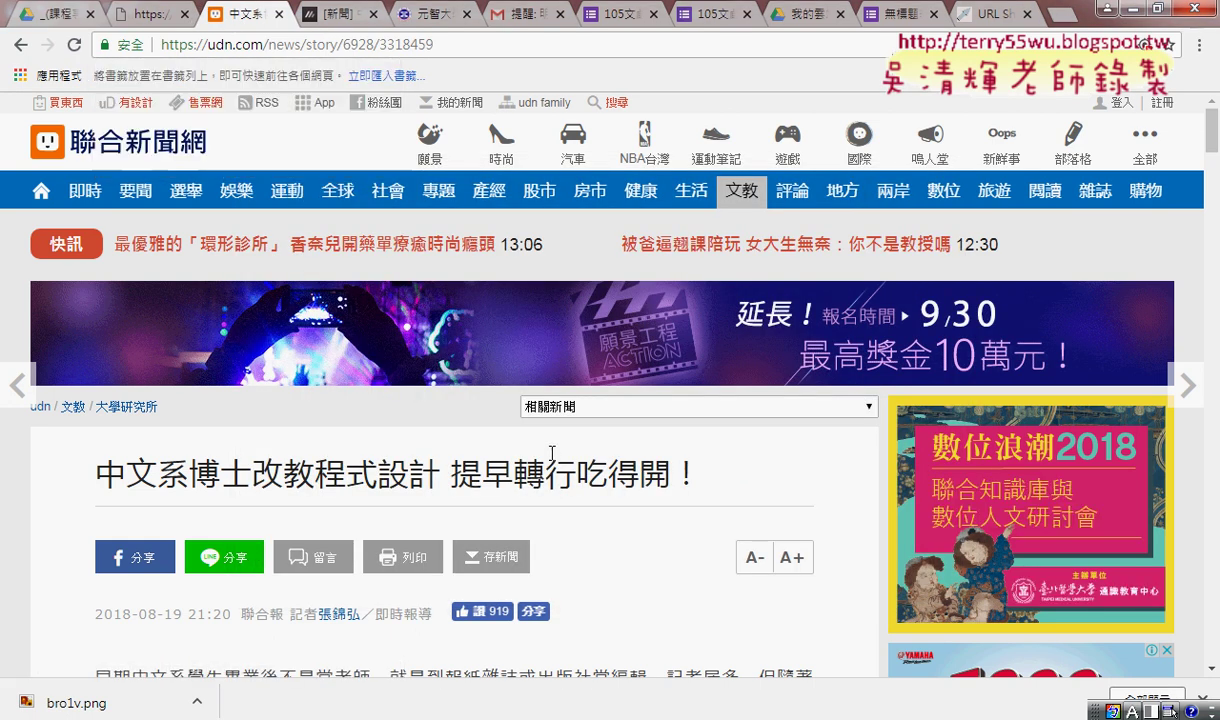
Step: Skim the article 中文系博士改教程式設計 提早轉行吃得開！
scroll(560, 462, "down", 3)
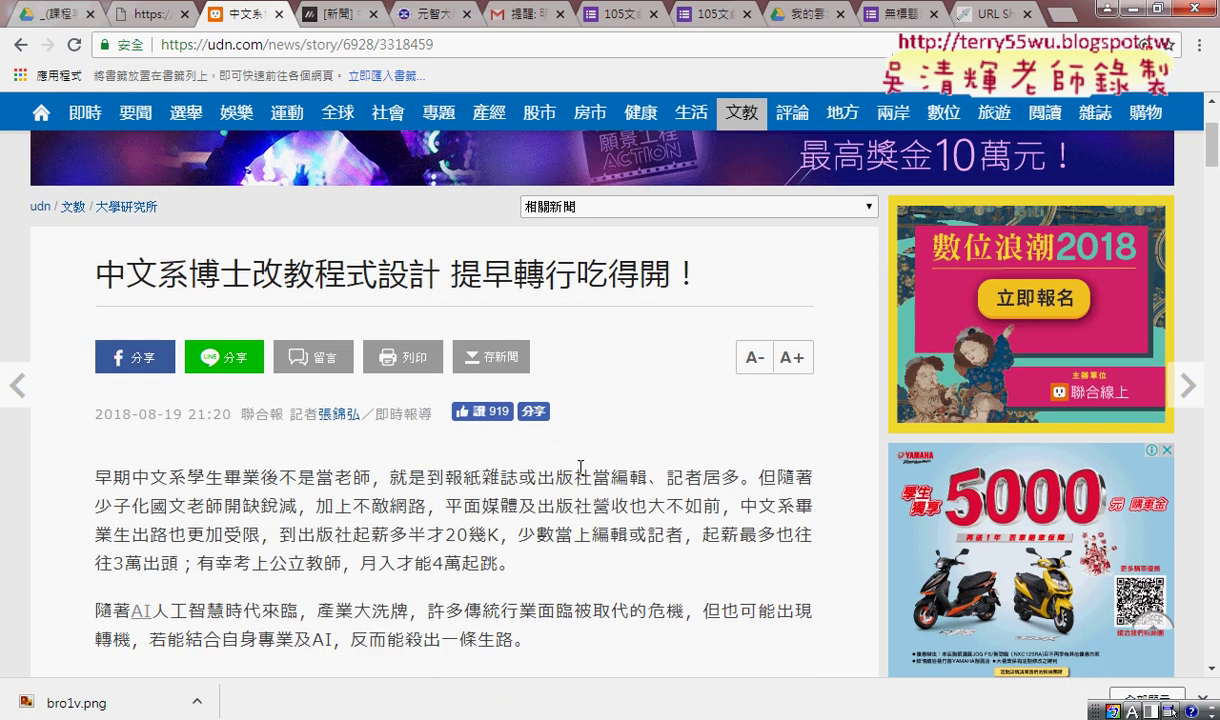
scroll(628, 481, "down", 1)
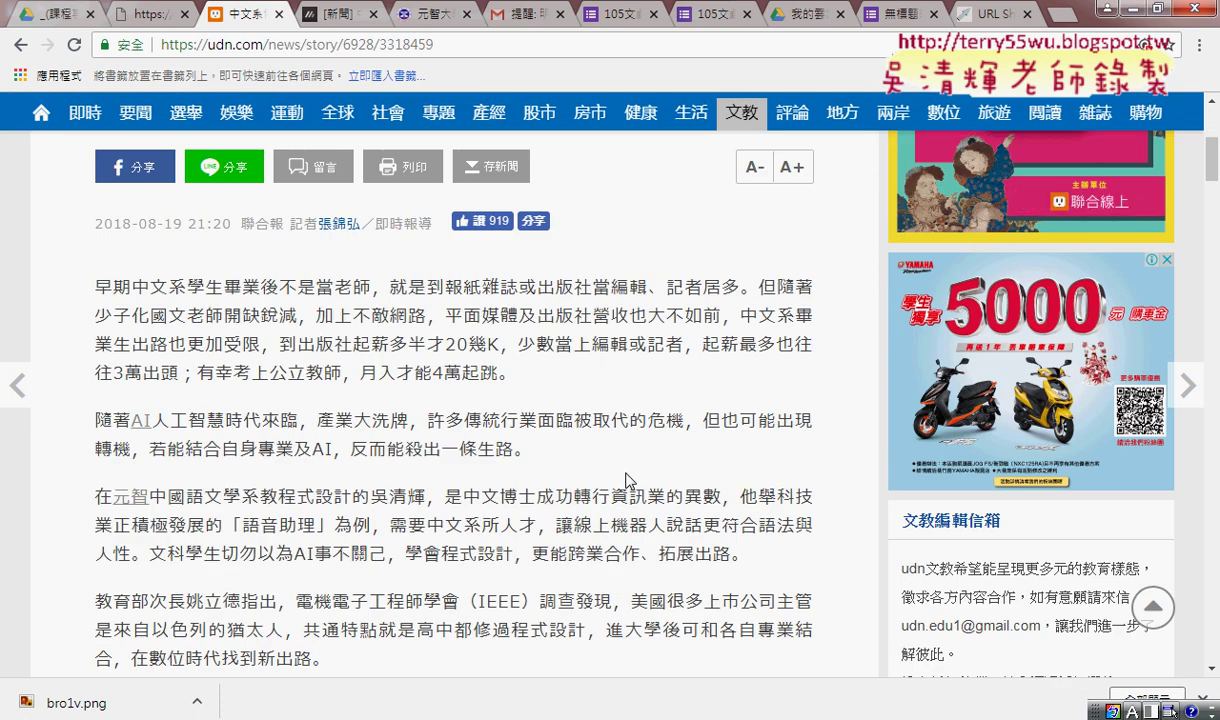
scroll(610, 476, "down", 1)
scroll(610, 476, "down", 1)
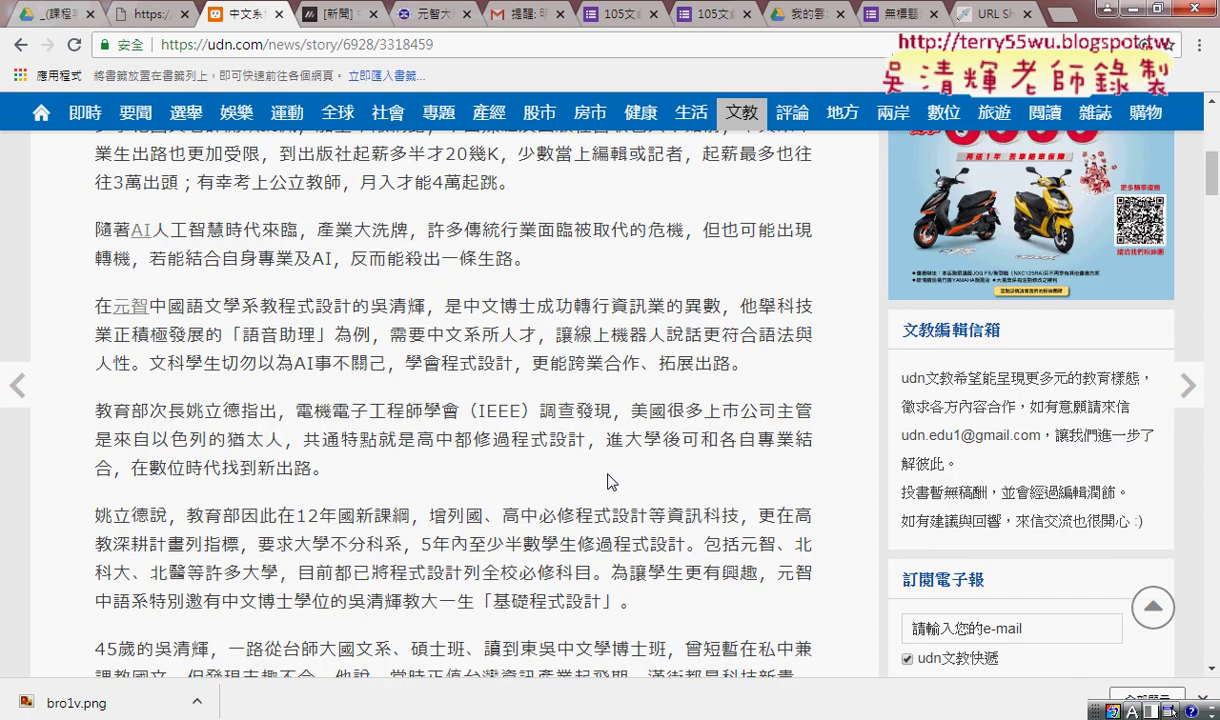
scroll(611, 478, "up", 1)
scroll(612, 480, "up", 2)
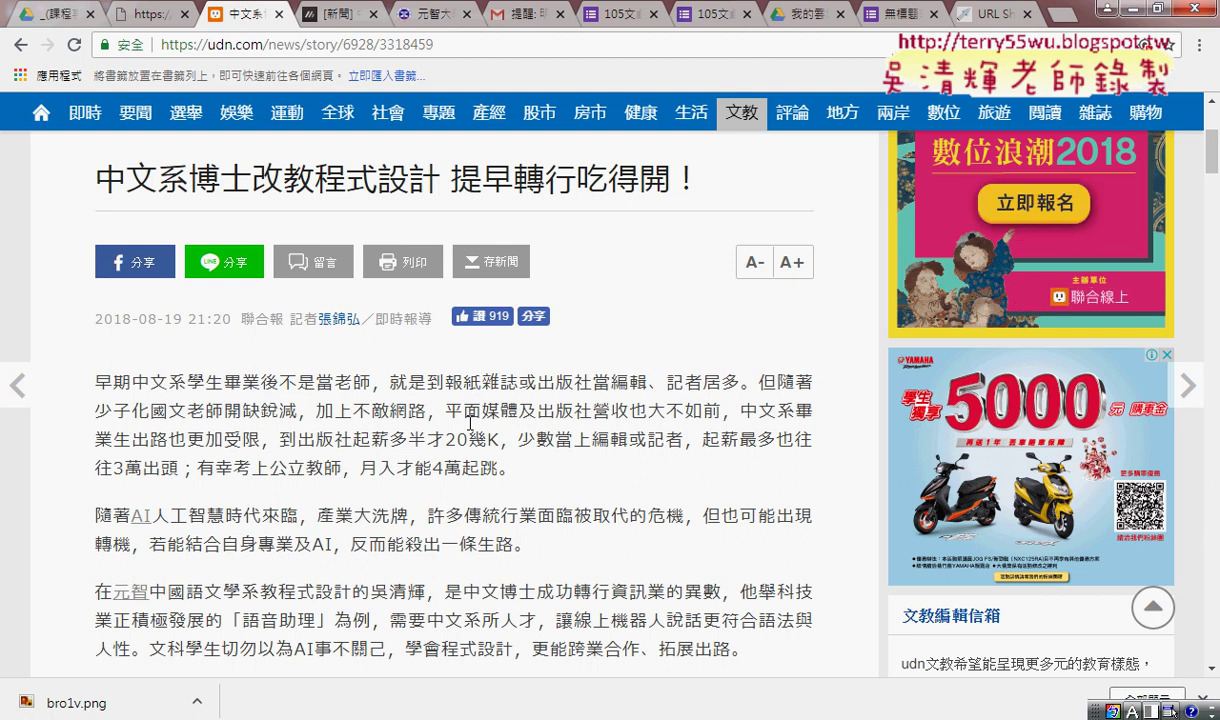
Step: Scroll past the related news and ads down to the Facebook reader comments
scroll(470, 423, "down", 1)
scroll(490, 423, "down", 3)
scroll(510, 423, "down", 3)
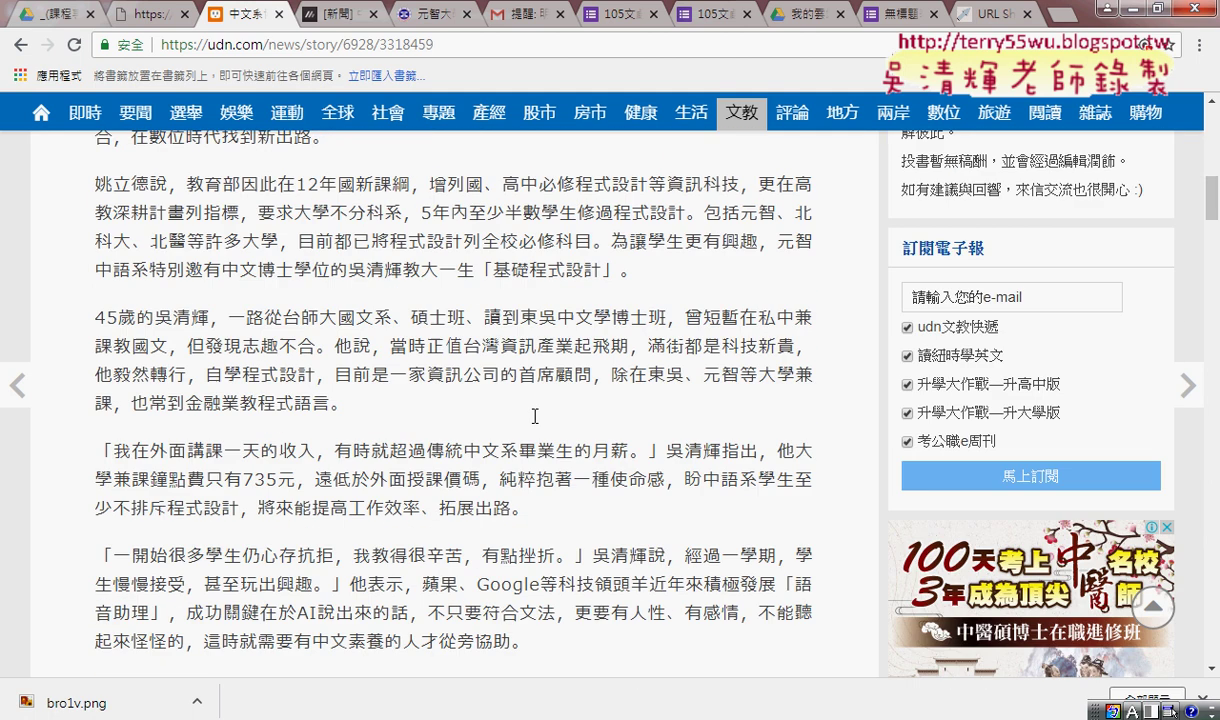
scroll(534, 423, "down", 4)
scroll(534, 416, "down", 5)
scroll(694, 449, "down", 4)
scroll(795, 463, "down", 3)
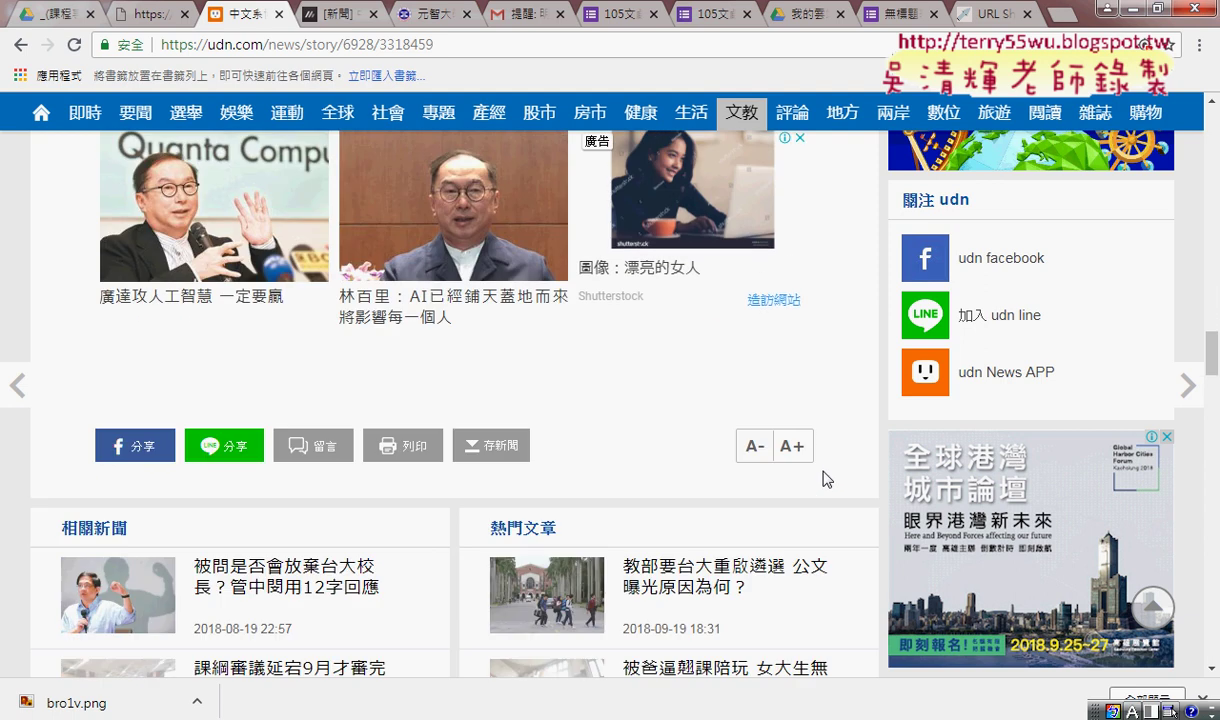
scroll(822, 479, "down", 4)
scroll(830, 492, "down", 4)
scroll(836, 494, "down", 3)
scroll(836, 494, "down", 3)
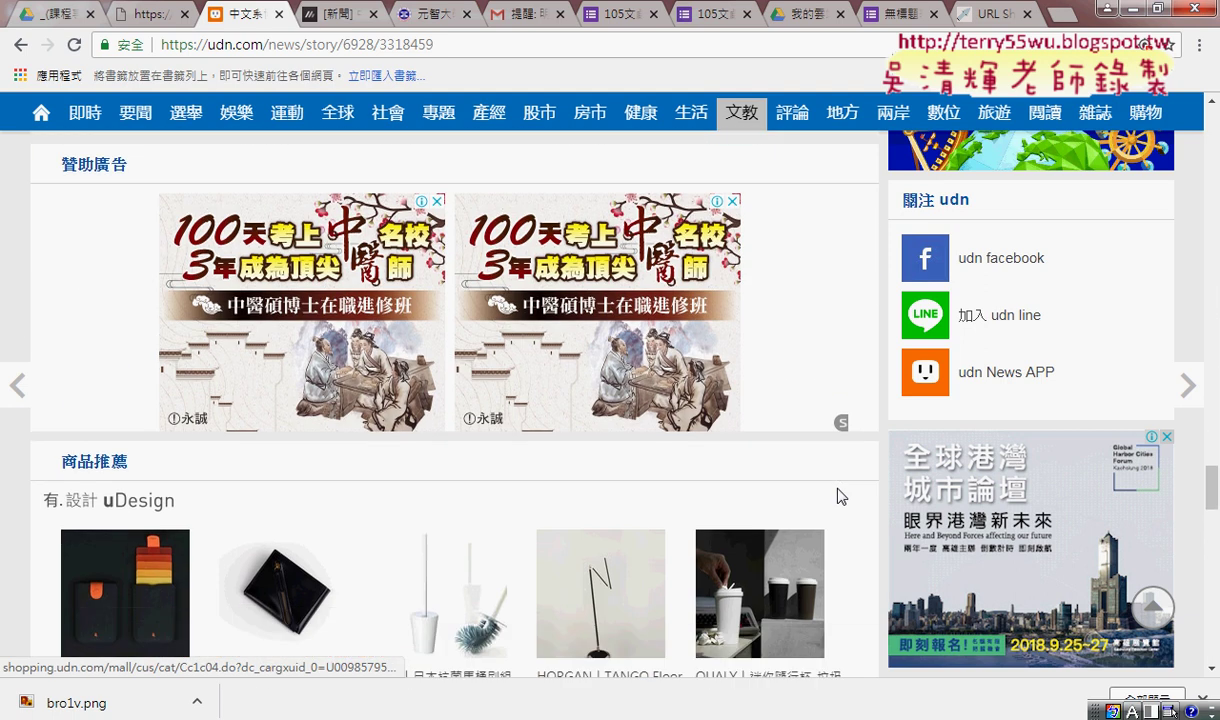
scroll(841, 497, "down", 4)
scroll(840, 497, "down", 1)
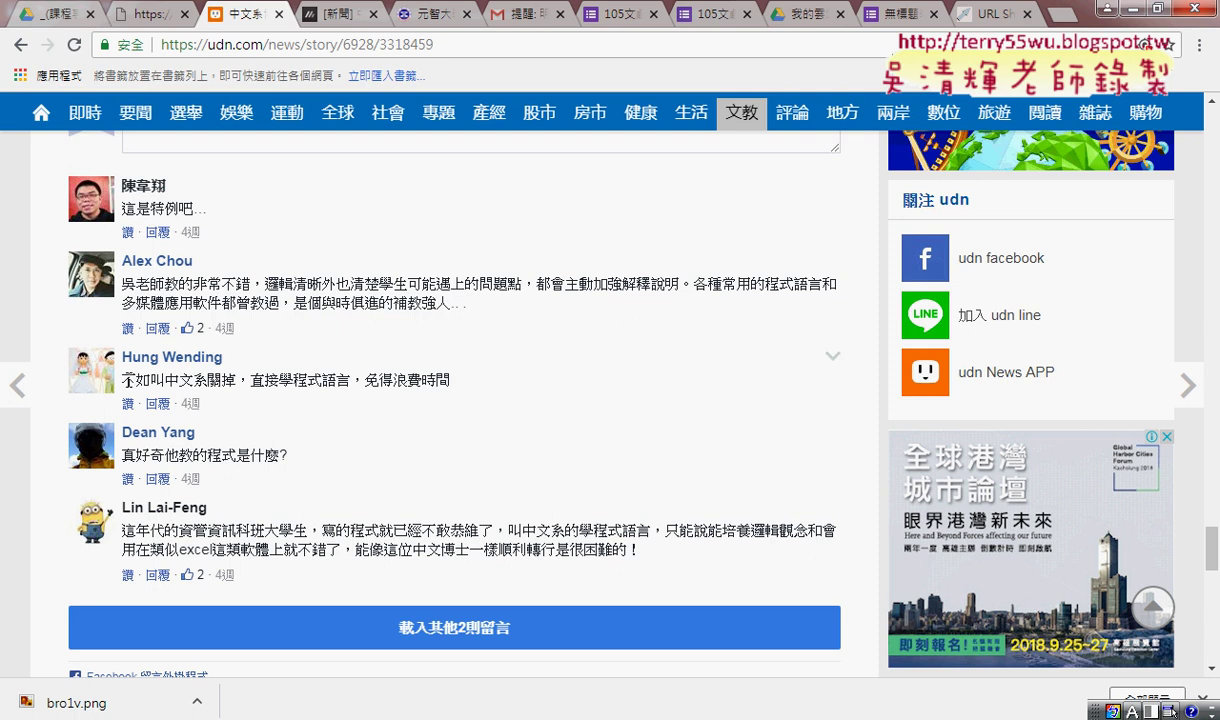
Step: Highlight comments on closing Chinese departments and learning programming, then load the last two comments
mouse_move(120, 372)
left_mouse_down()
mouse_move(220, 398)
mouse_move(235, 385)
mouse_move(340, 383)
mouse_move(470, 397)
left_mouse_up()
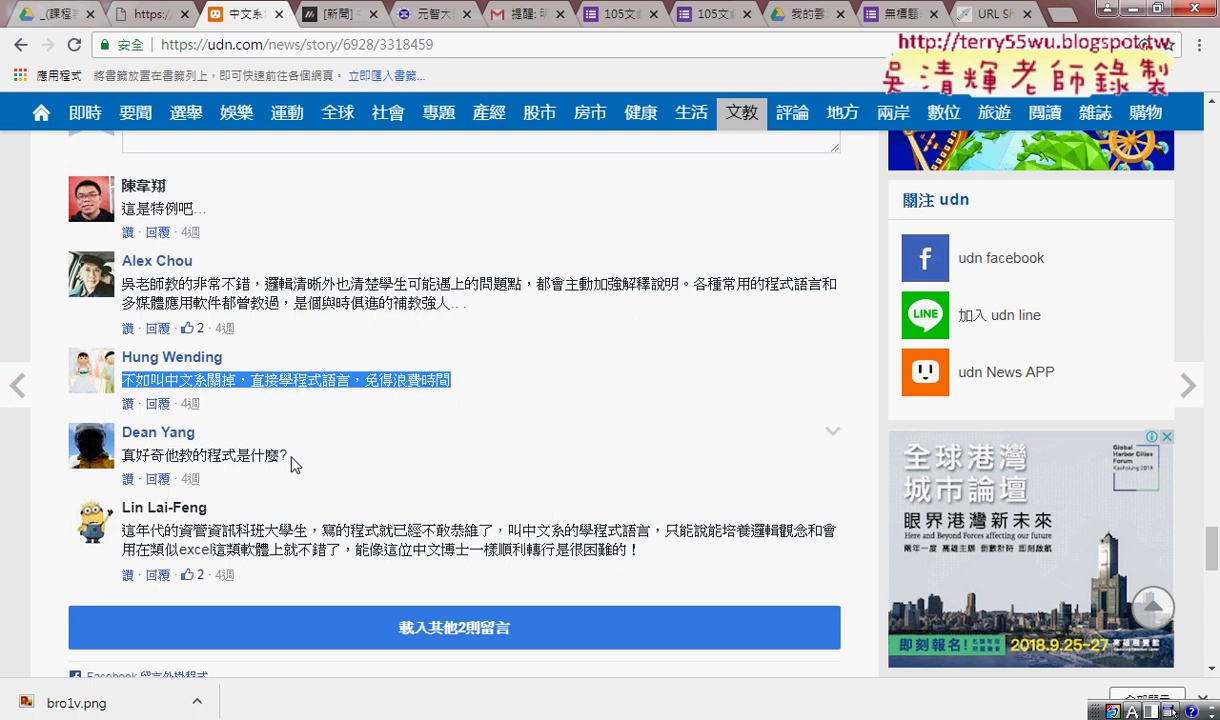
left_click_drag(288, 455, 122, 455)
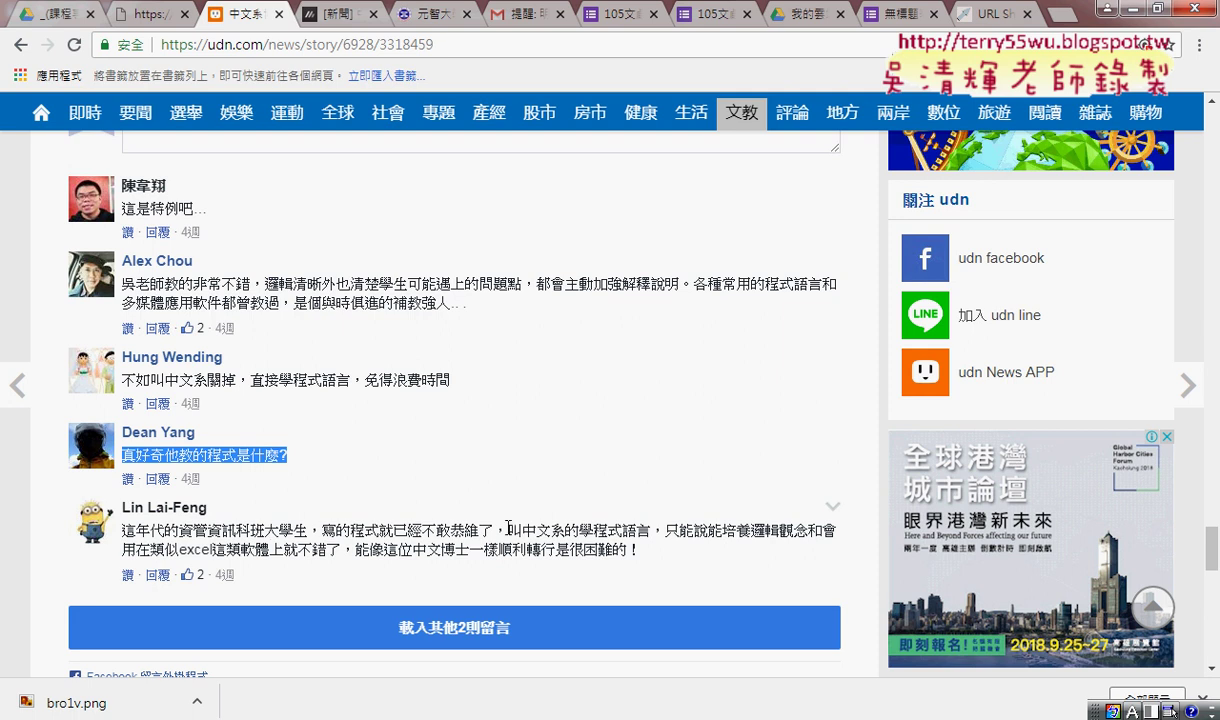
mouse_move(508, 531)
left_mouse_down()
mouse_move(594, 531)
mouse_move(593, 553)
mouse_move(645, 558)
left_mouse_up()
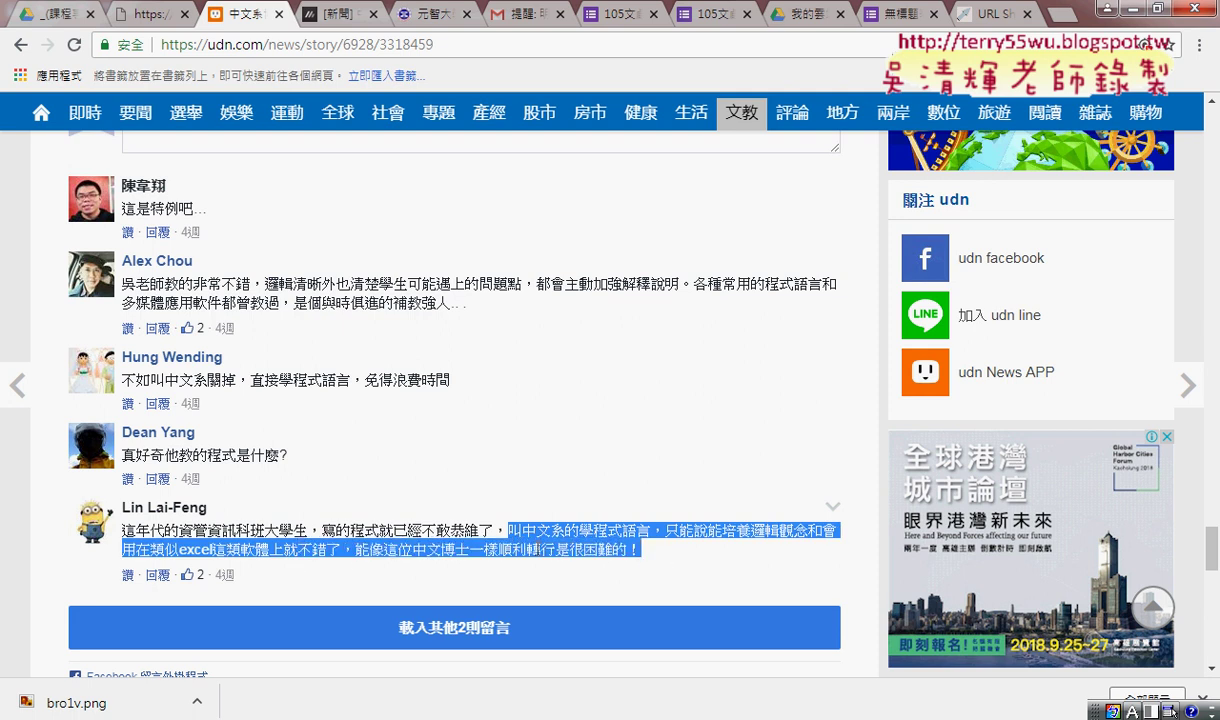
left_click(643, 553)
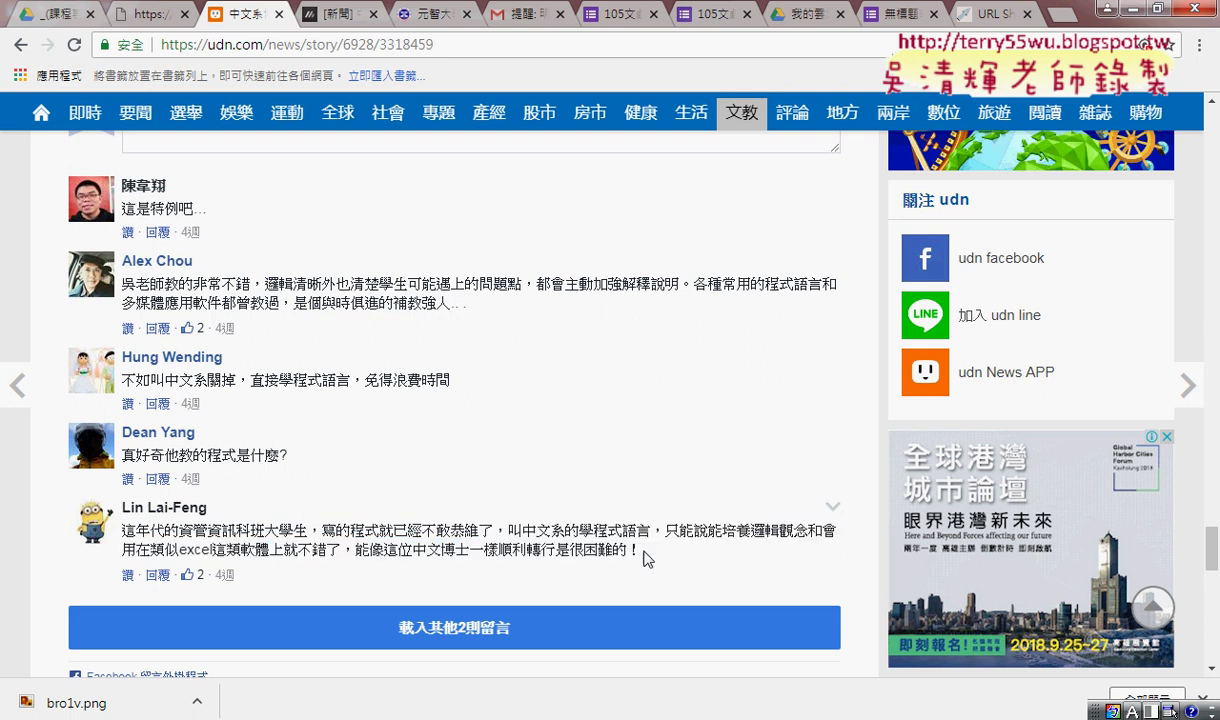
scroll(643, 555, "down", 2)
left_click(492, 449)
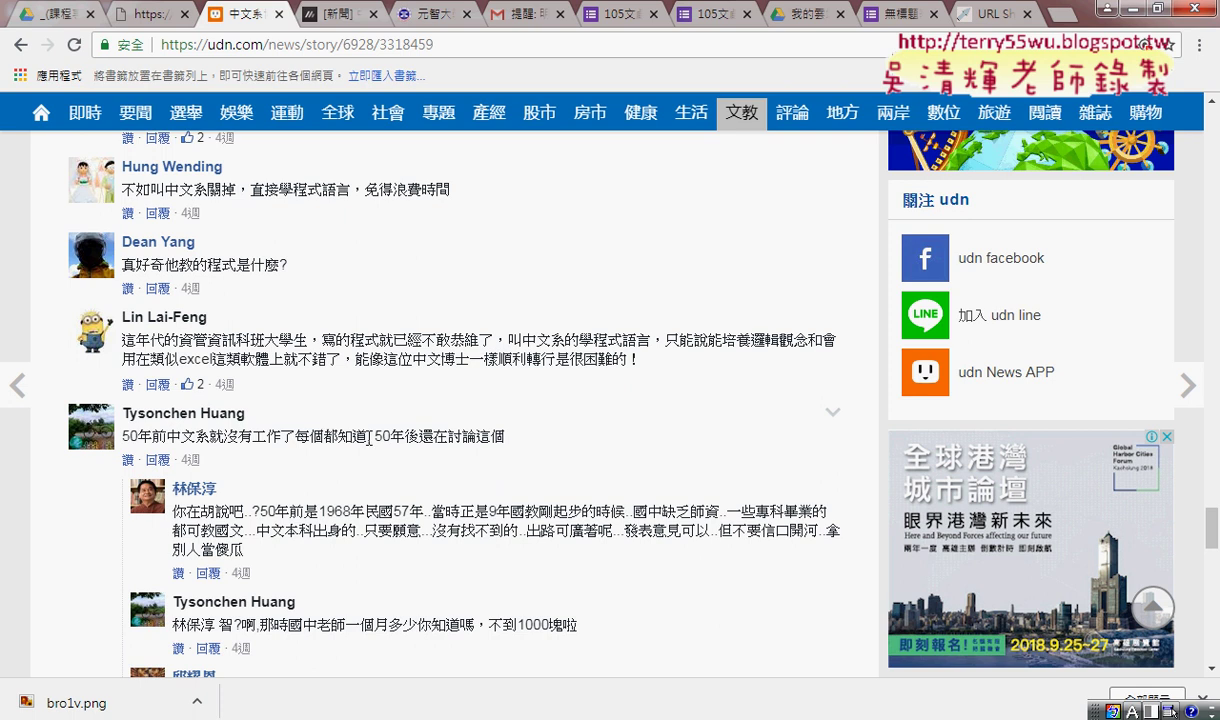
scroll(350, 440, "down", 1)
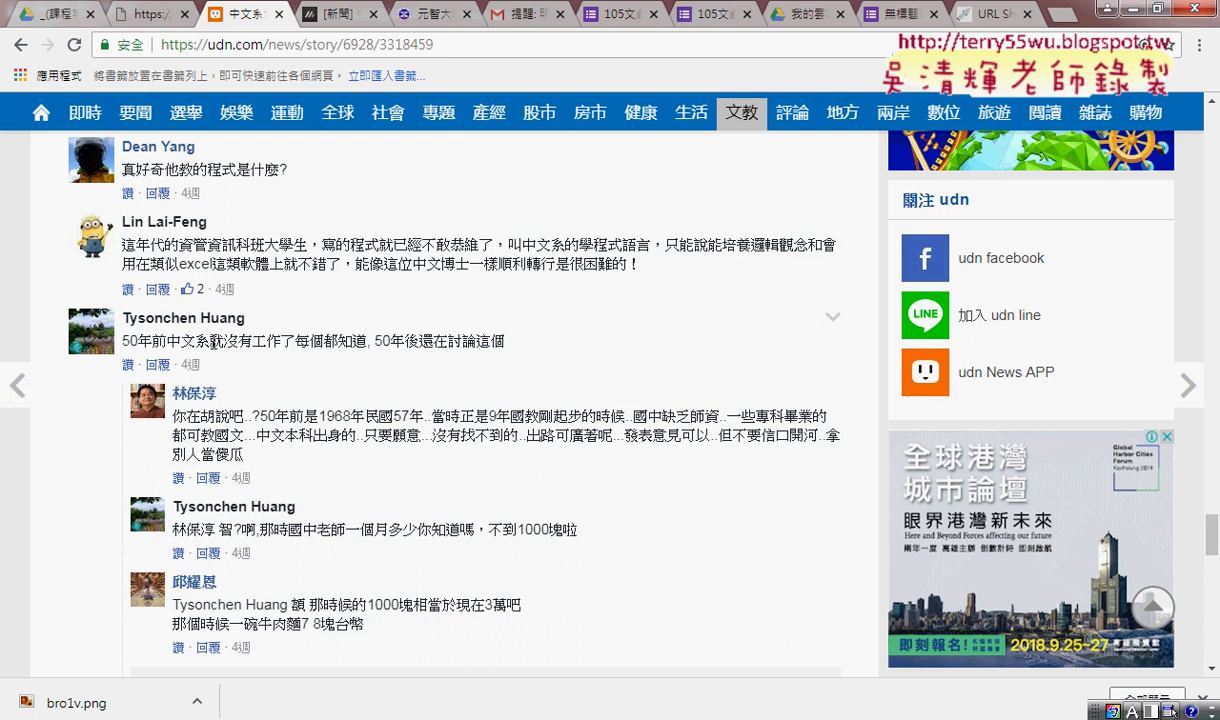
Step: Highlight the comment about Chinese majors lacking jobs and still debating 50 years later
left_click_drag(124, 340, 120, 318)
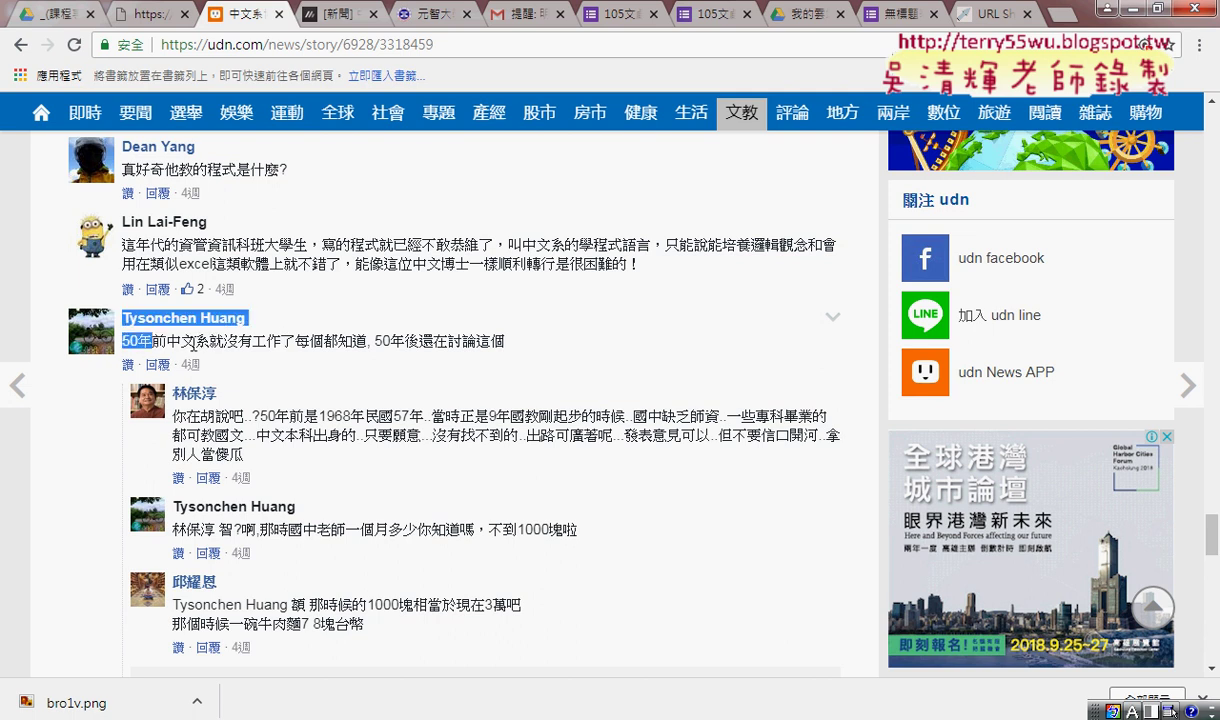
left_click_drag(196, 341, 367, 345)
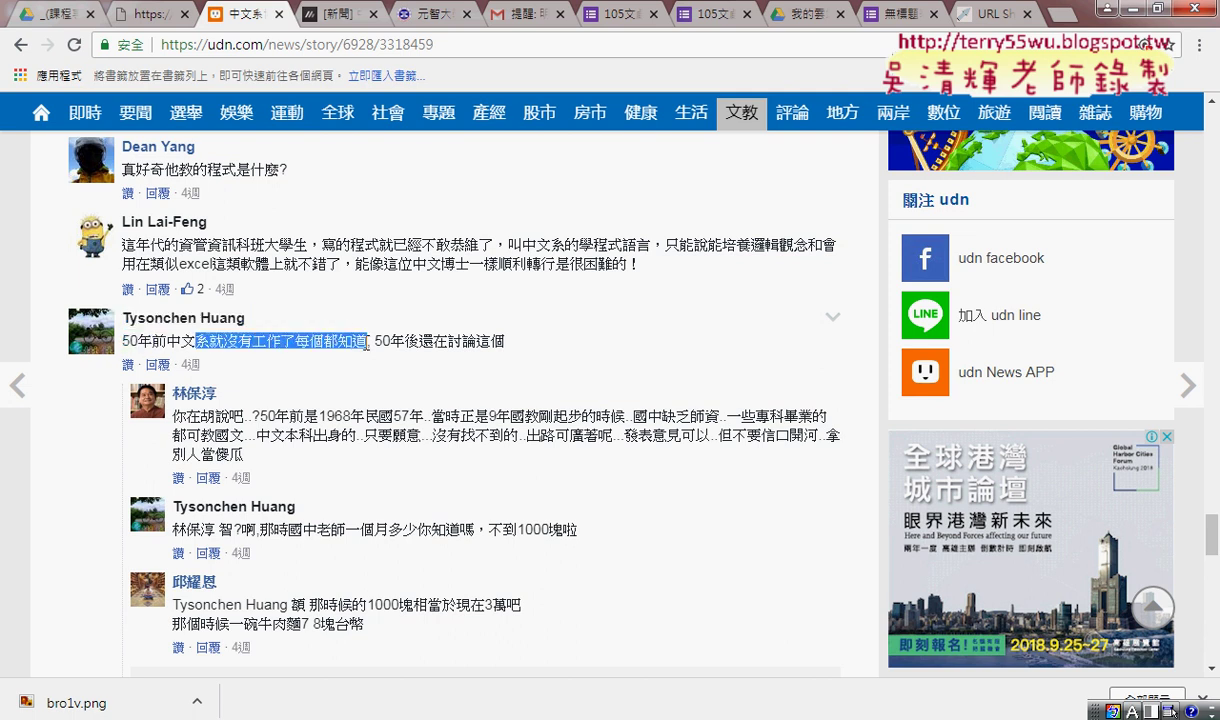
left_click_drag(500, 341, 383, 341)
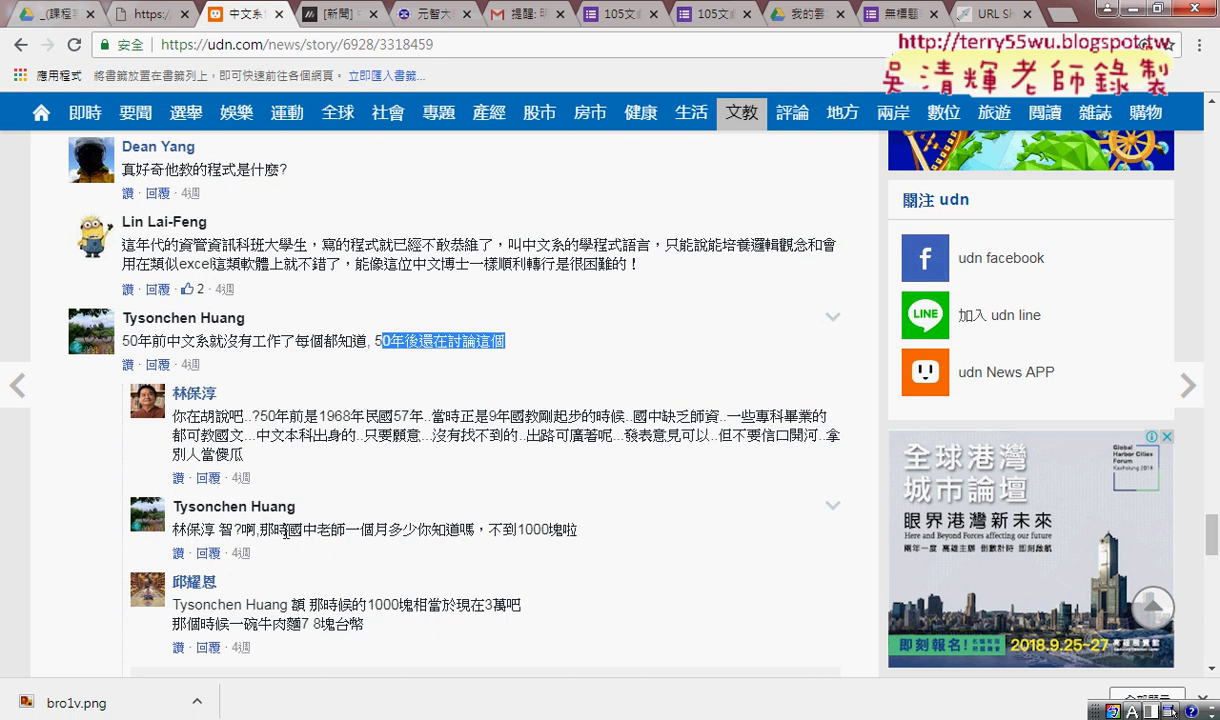
scroll(590, 535, "down", 1)
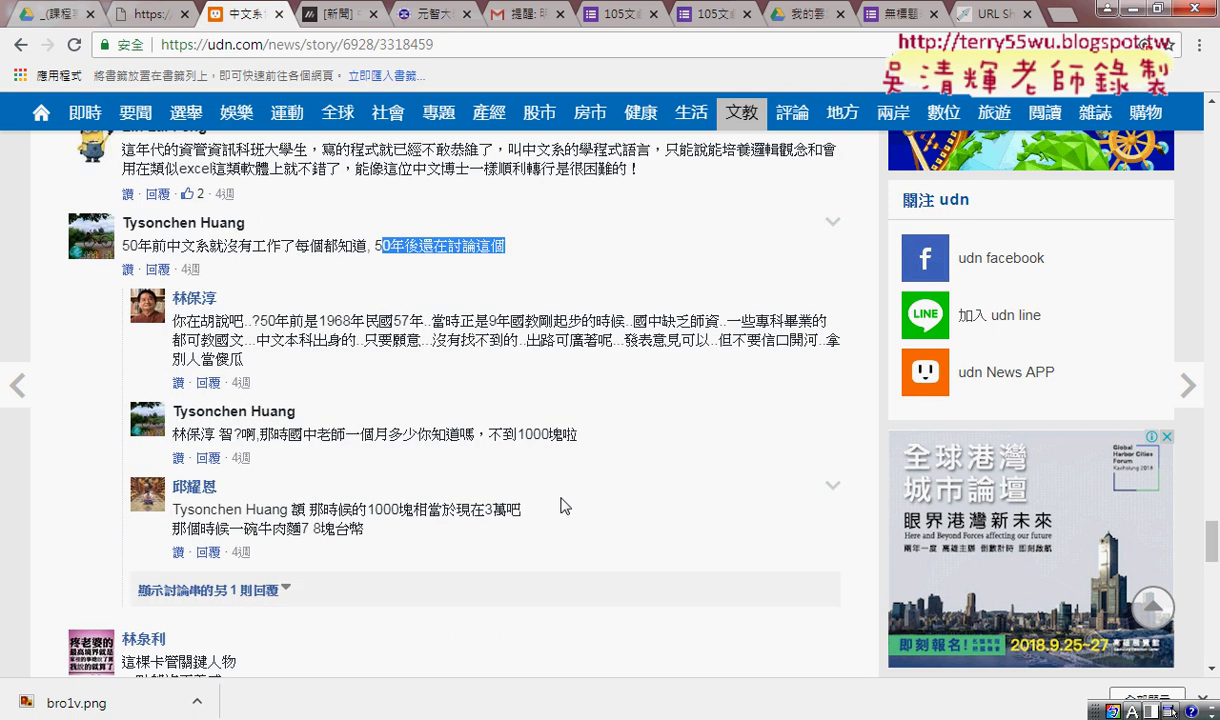
scroll(562, 508, "down", 1)
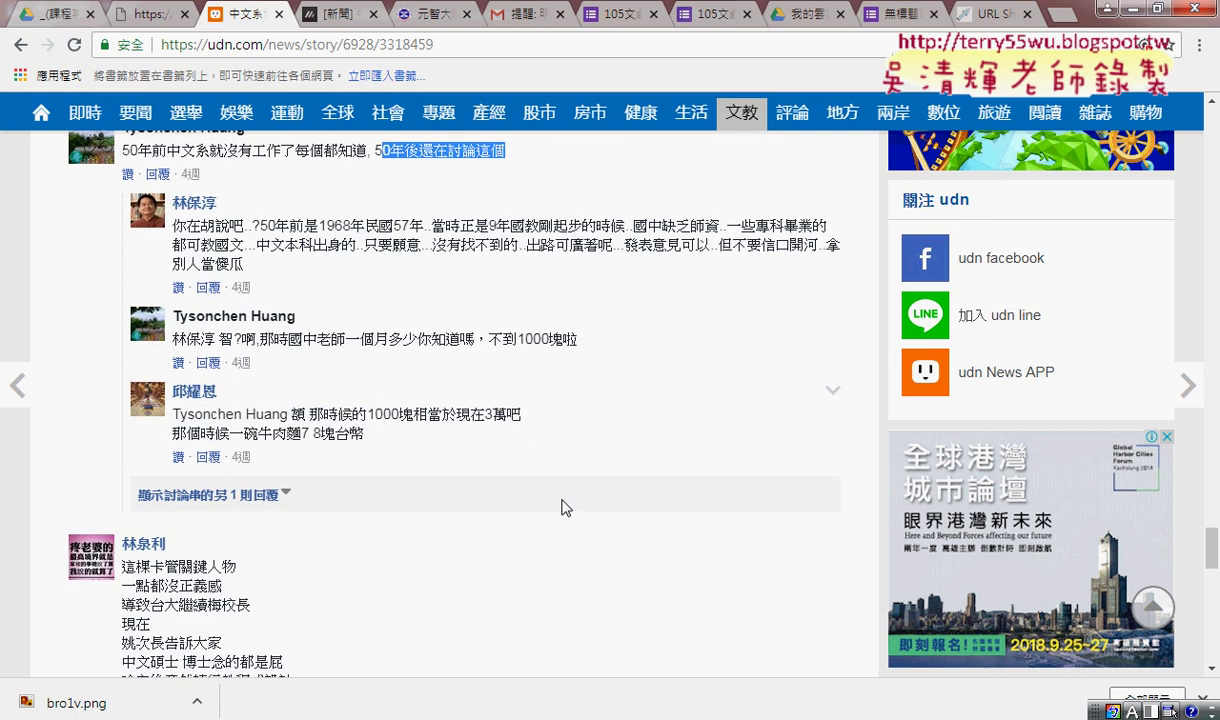
scroll(555, 507, "down", 2)
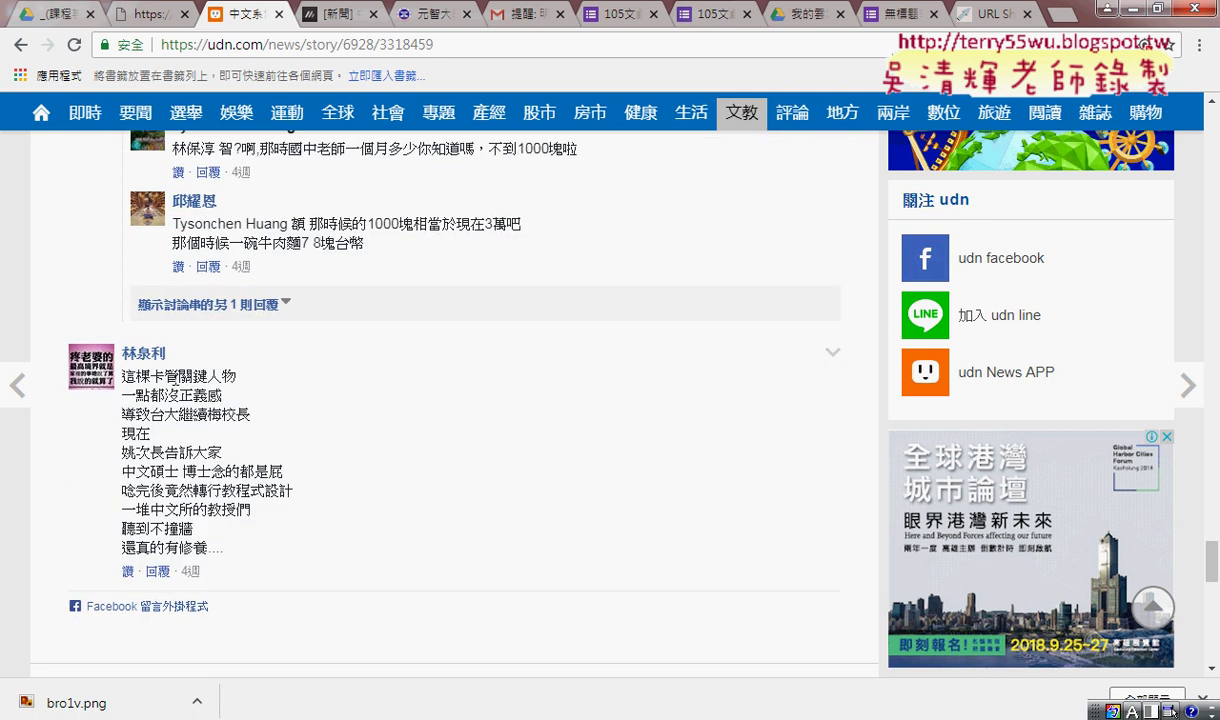
Step: Highlight lines of the final comment, then return to the article headline
left_click_drag(237, 377, 124, 379)
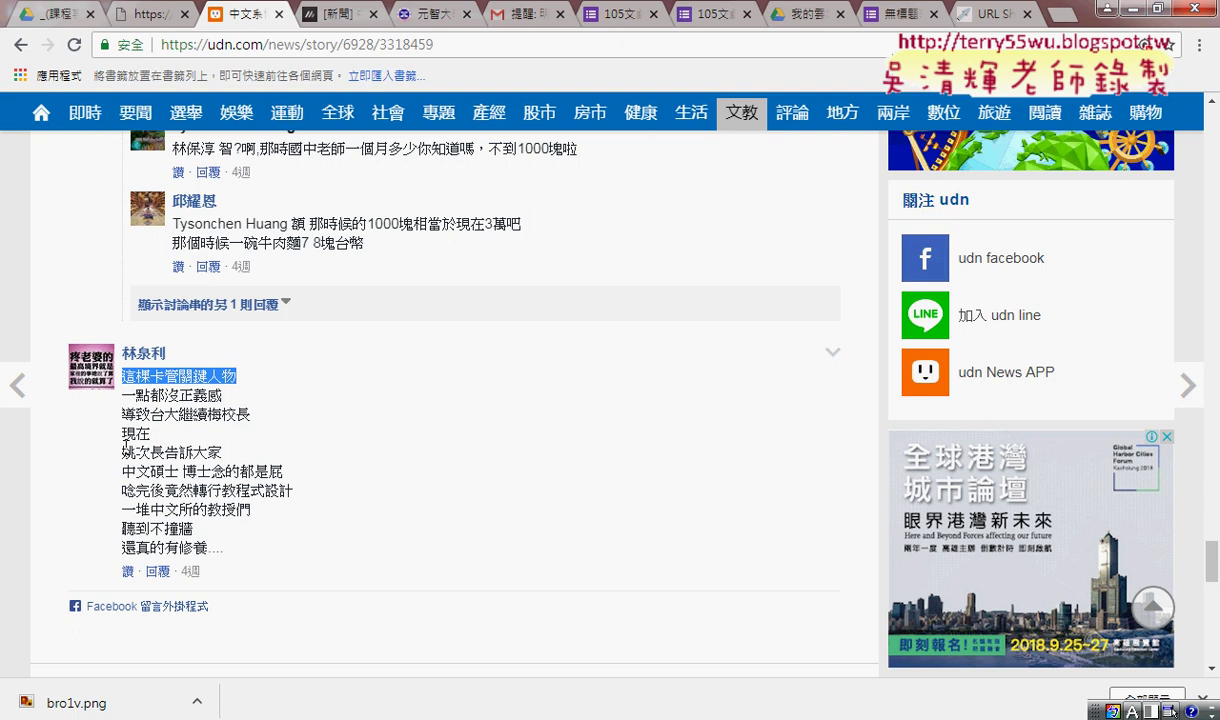
left_click_drag(122, 471, 296, 481)
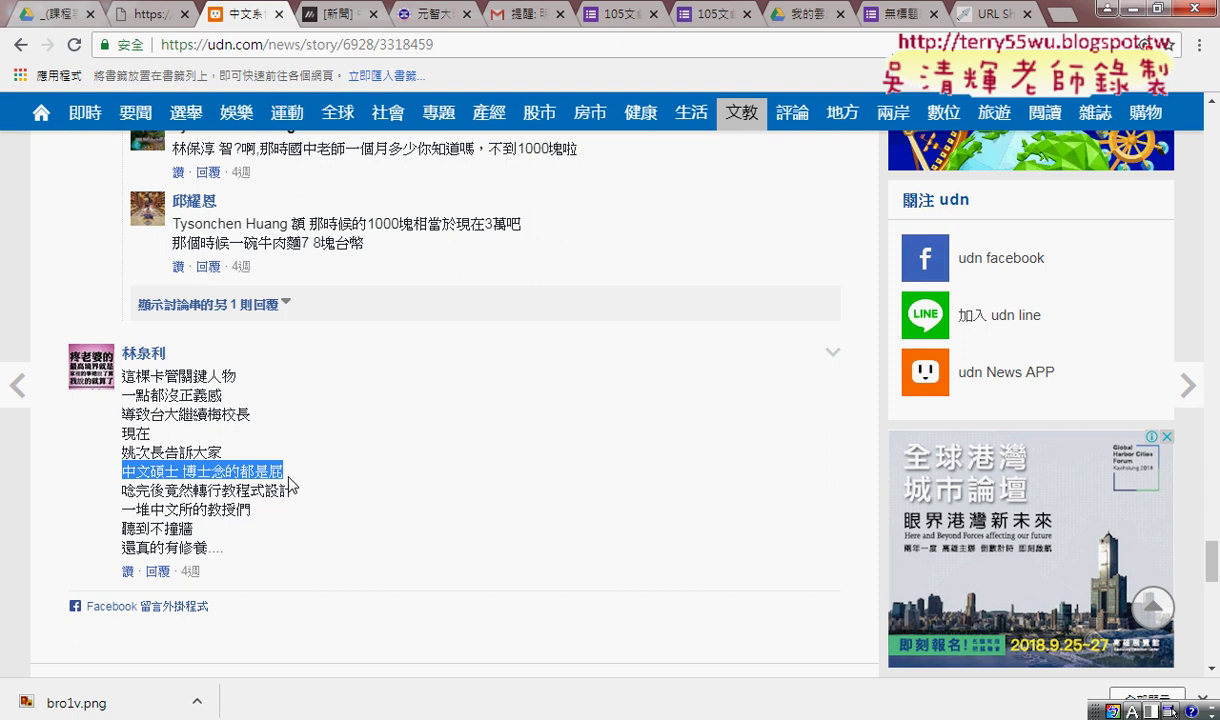
left_click(197, 492)
left_click_drag(194, 491, 293, 490)
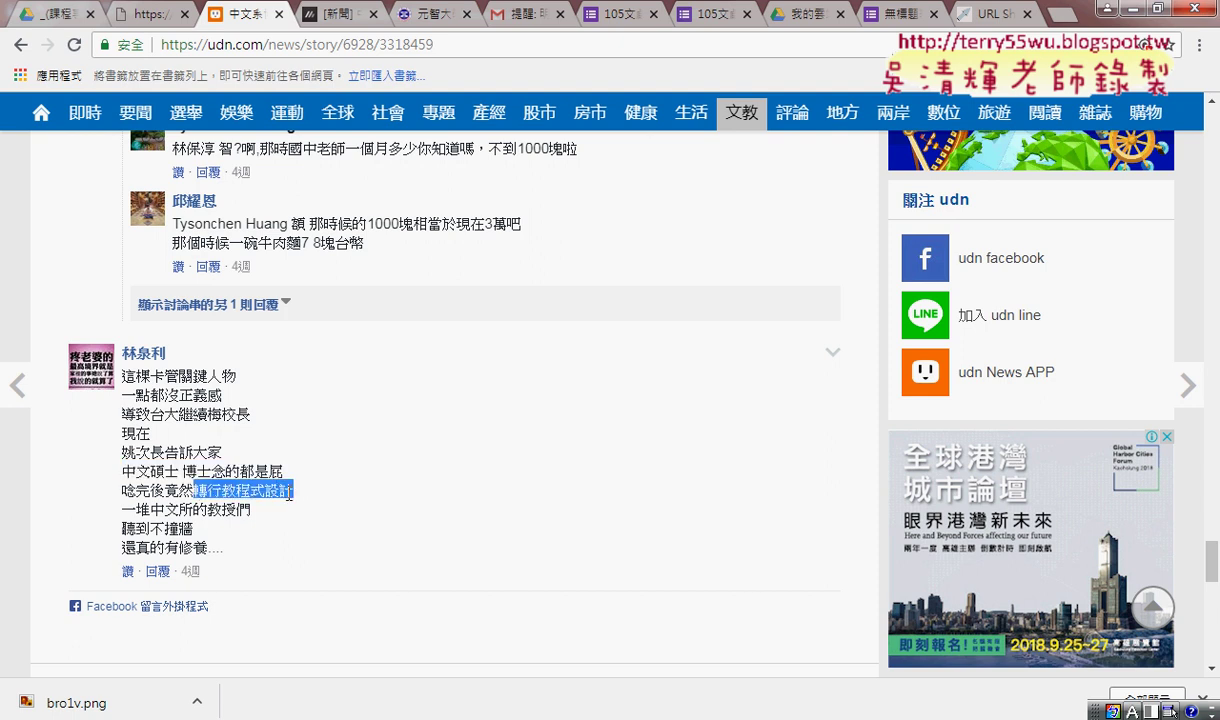
left_click_drag(150, 510, 252, 511)
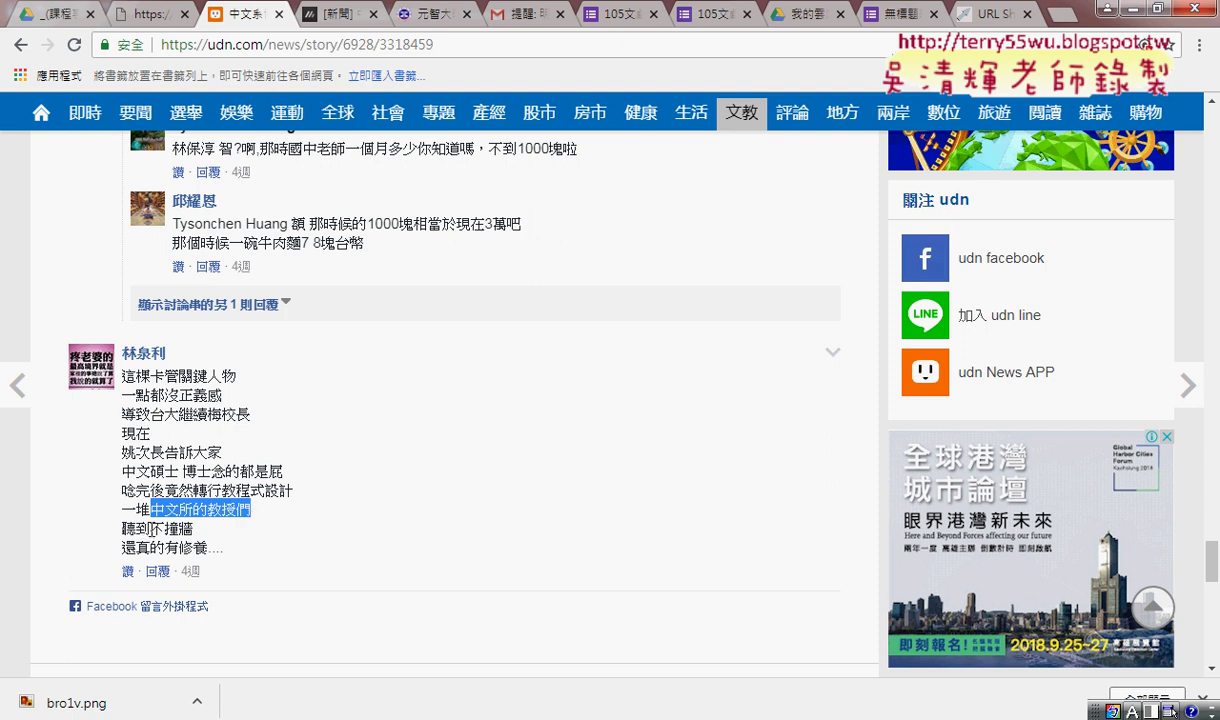
left_click_drag(150, 528, 185, 535)
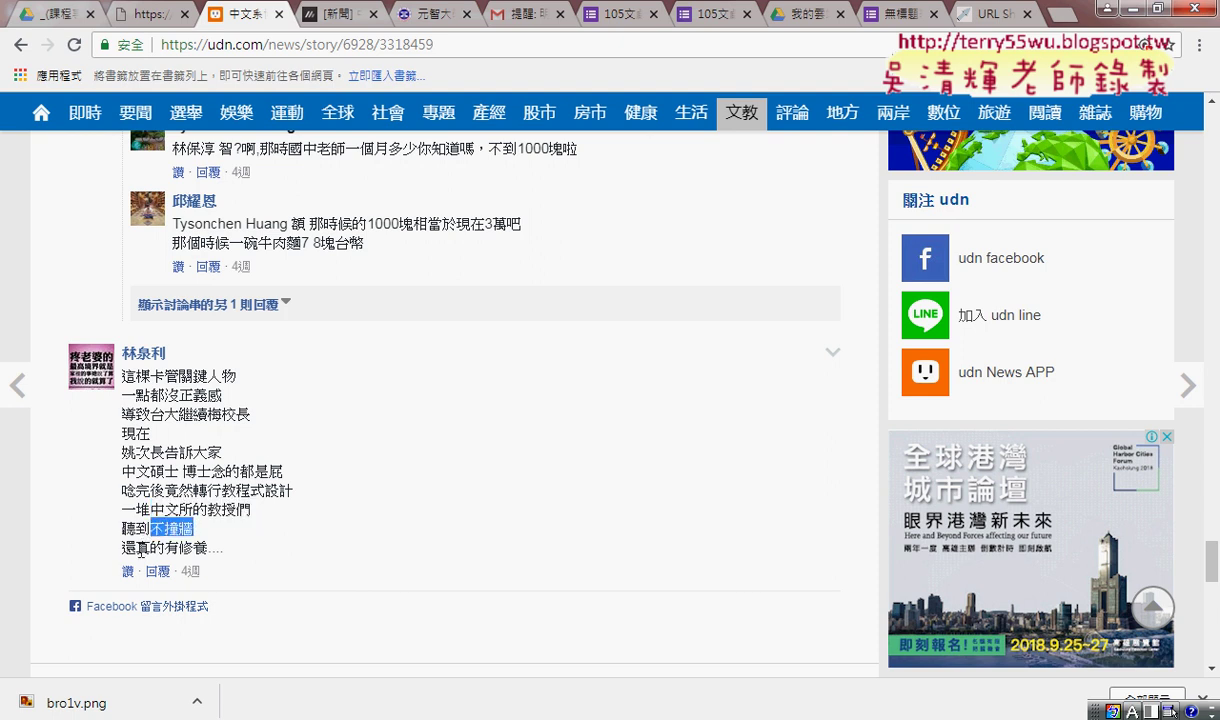
mouse_move(223, 548)
left_mouse_down()
mouse_move(150, 547)
mouse_move(122, 528)
left_mouse_up()
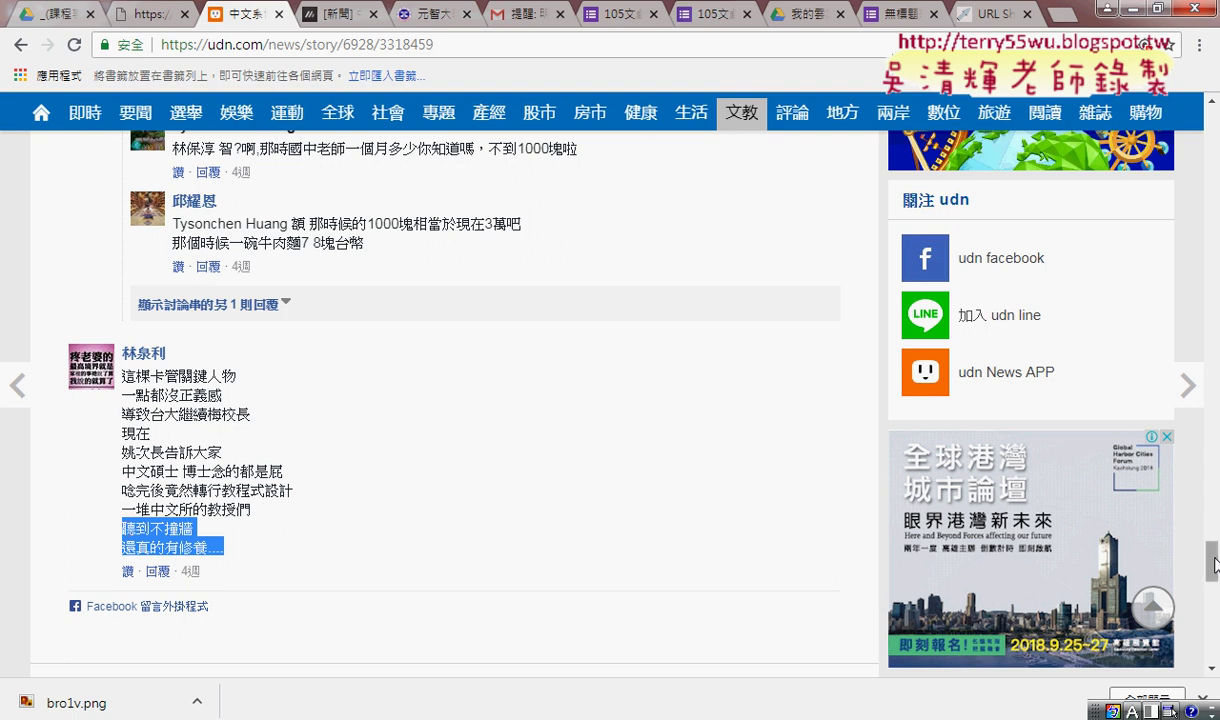
scroll(1215, 440, "up", 1)
left_click_drag(1211, 555, 1215, 150)
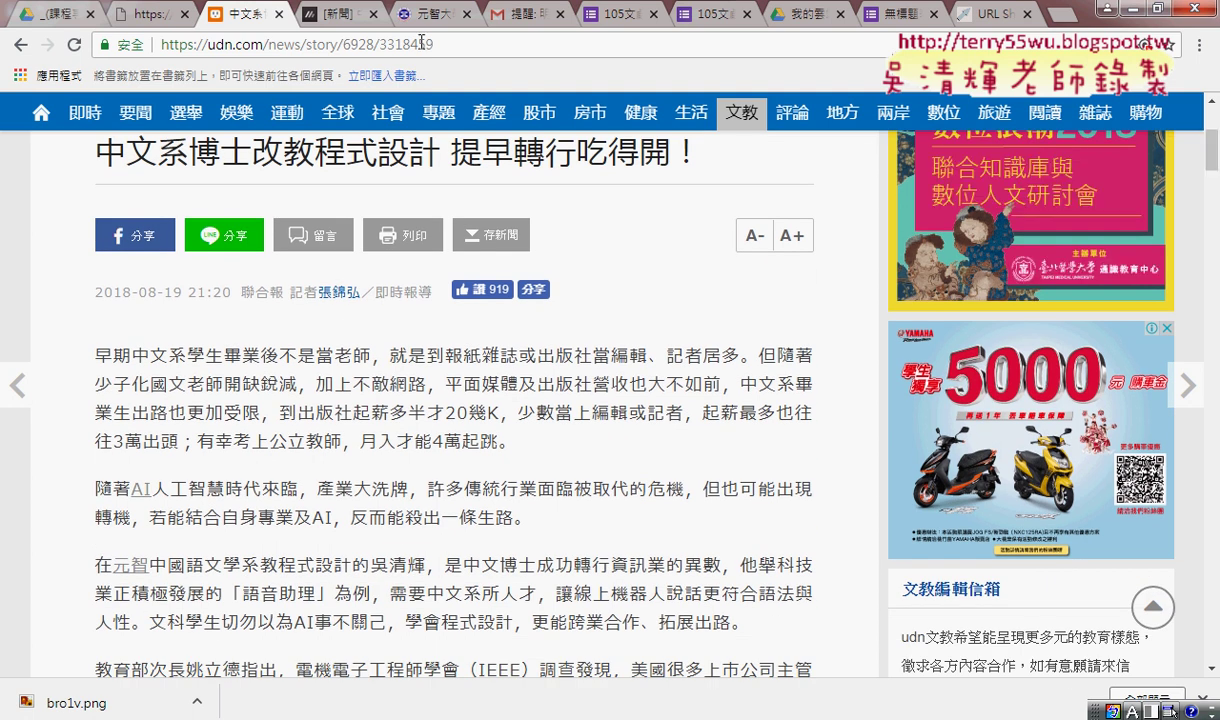
Step: Open the MoPTT repost's original PTT link and close the age-warning tab
left_click(322, 16)
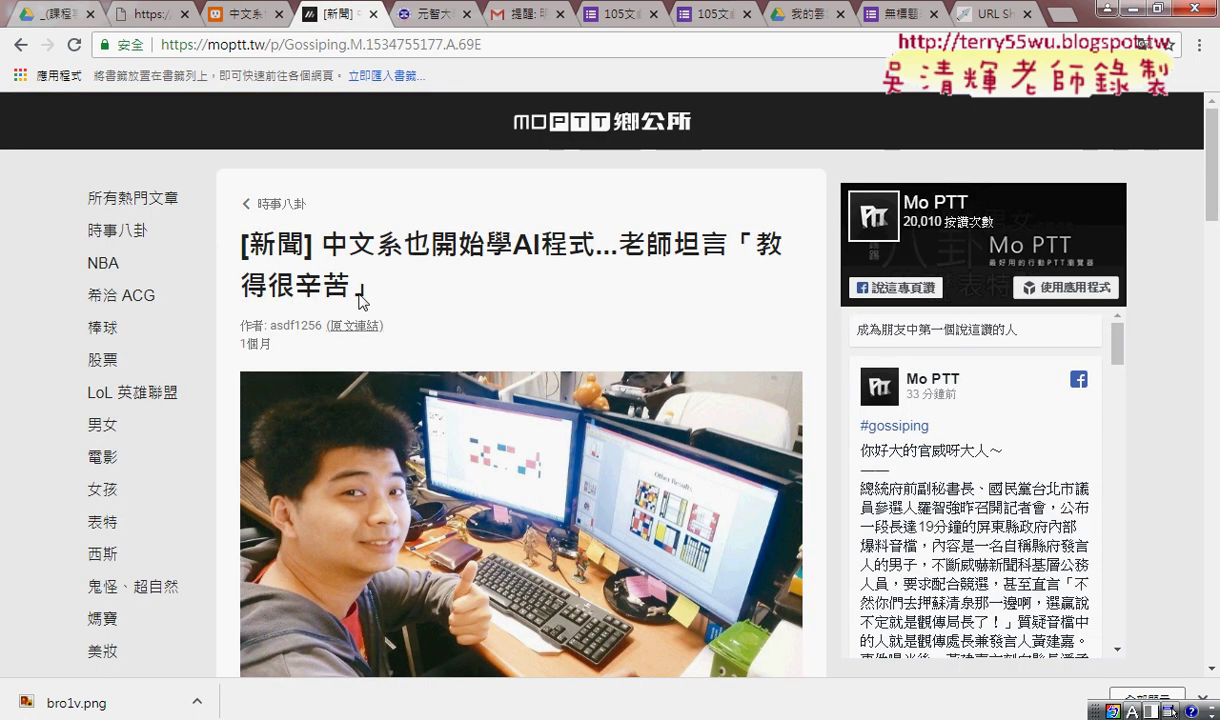
left_click(358, 327)
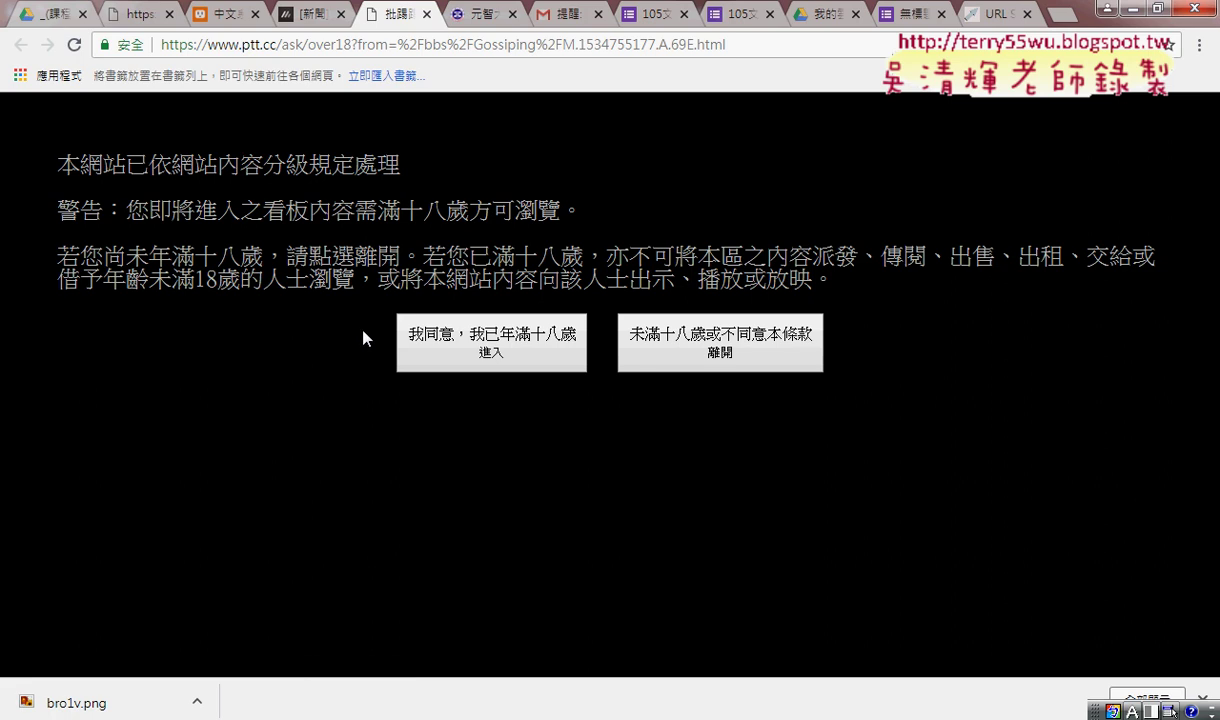
left_click(427, 14)
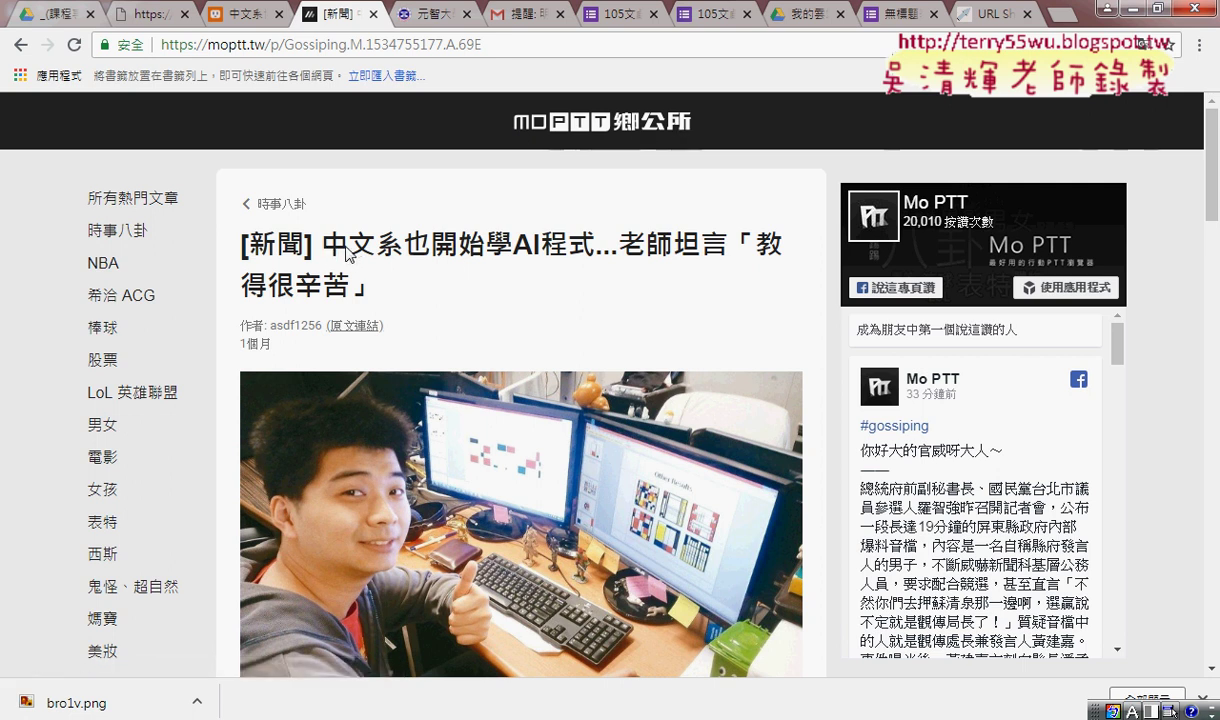
Step: Highlight 中文系也開始學AI程式 and 教得很辛苦 in the repost headline
scroll(619, 272, "down", 2)
scroll(689, 264, "down", 2)
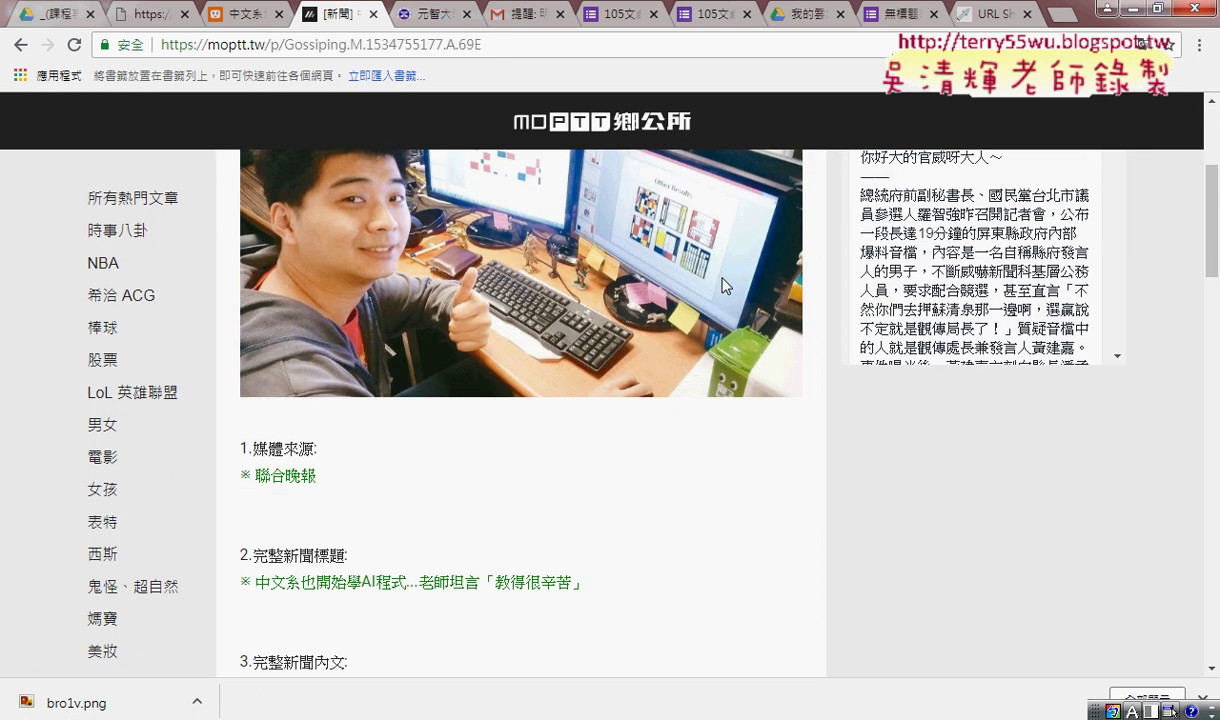
scroll(689, 264, "down", 1)
scroll(689, 264, "down", 1)
scroll(725, 284, "up", 3)
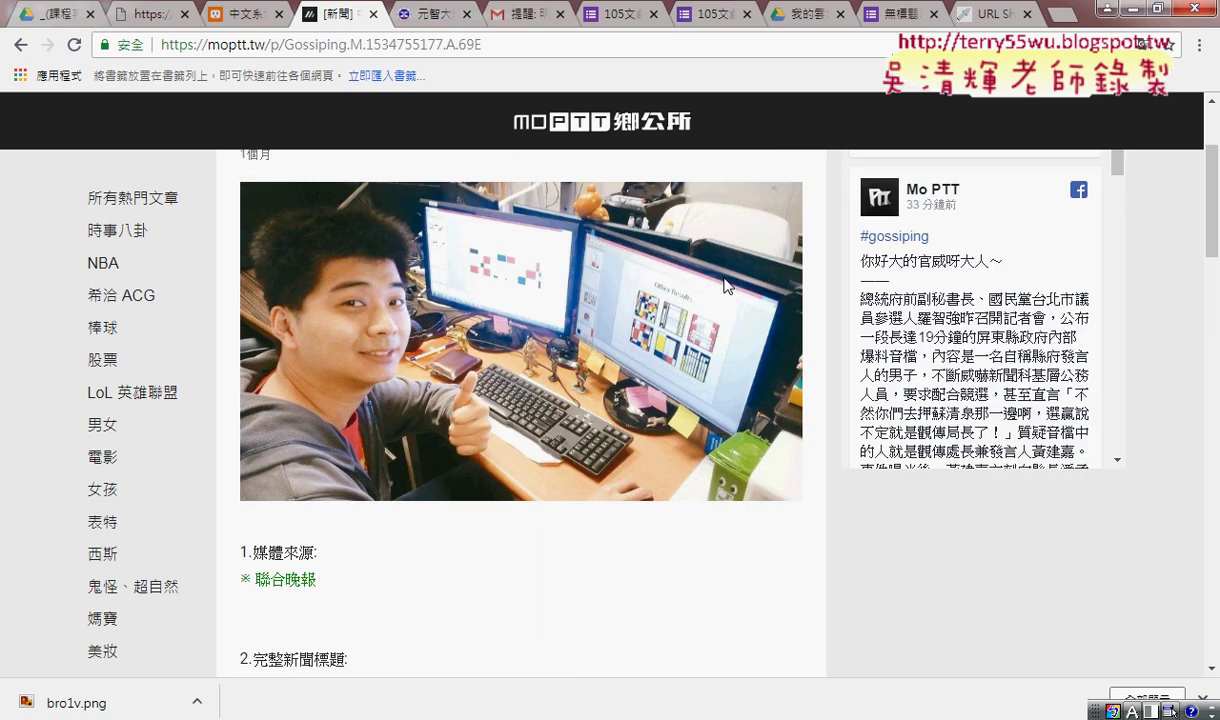
scroll(727, 284, "up", 2)
left_click_drag(318, 244, 597, 253)
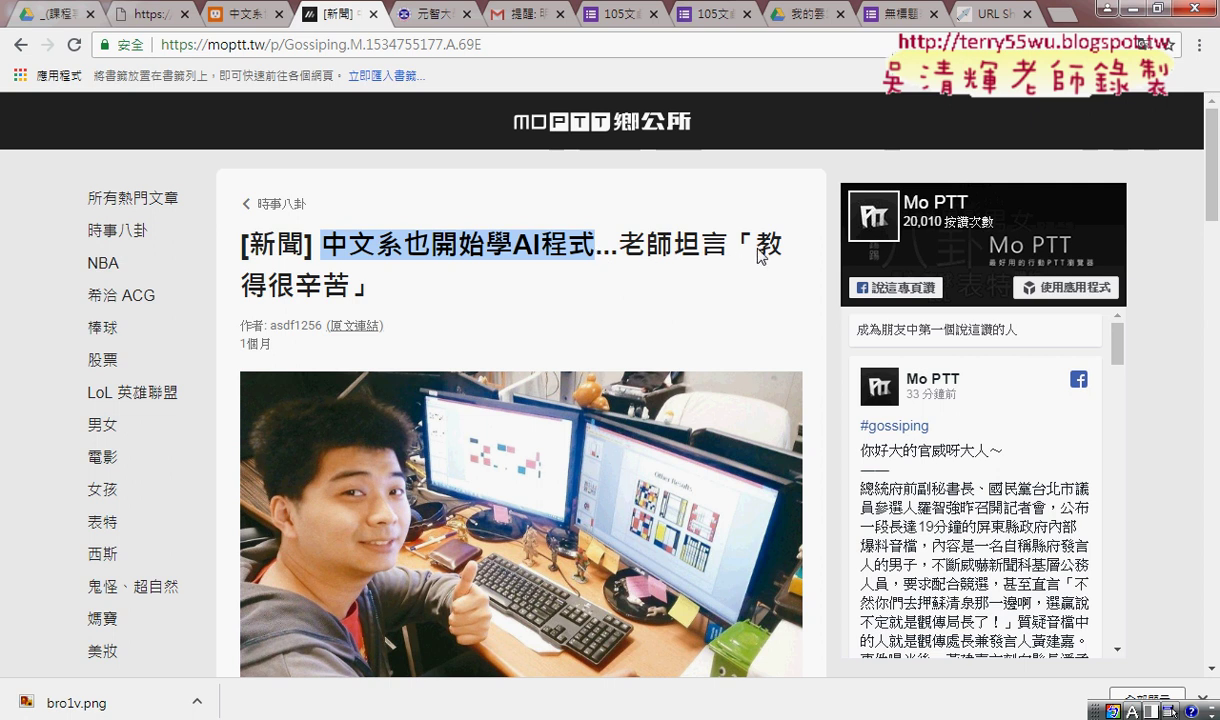
left_click_drag(762, 255, 350, 292)
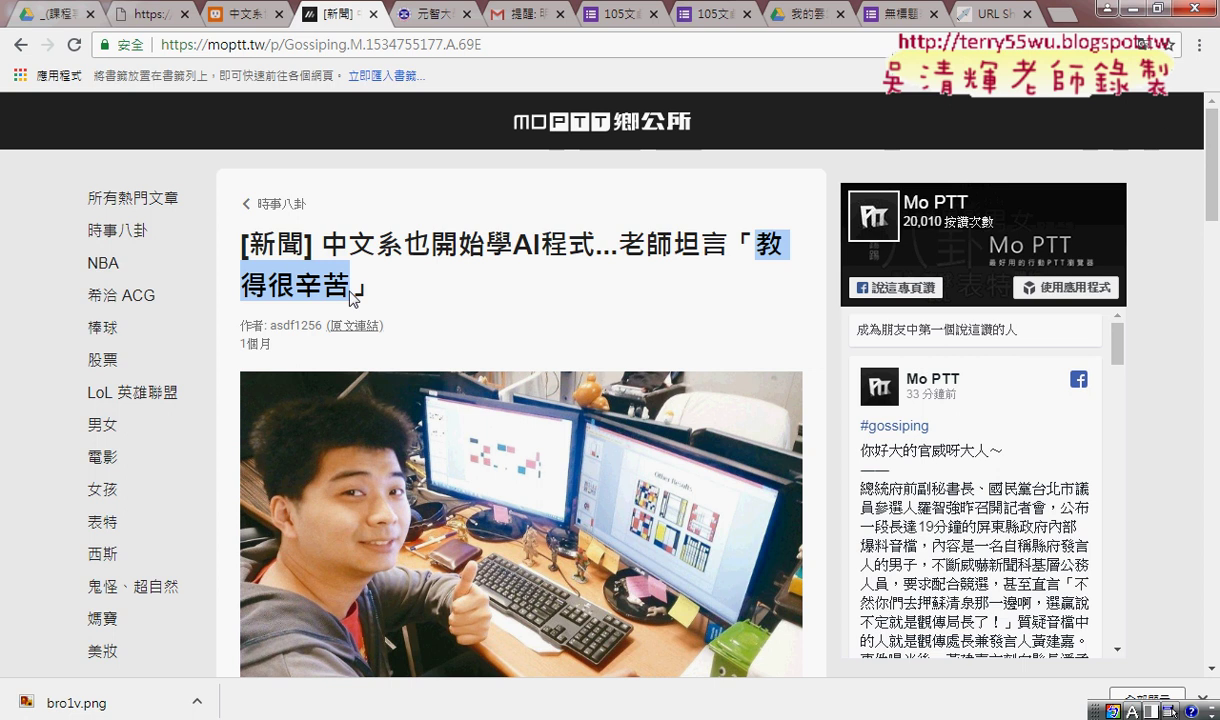
Step: Scroll down to 回應 and expand all 176 comments
scroll(828, 345, "down", 8)
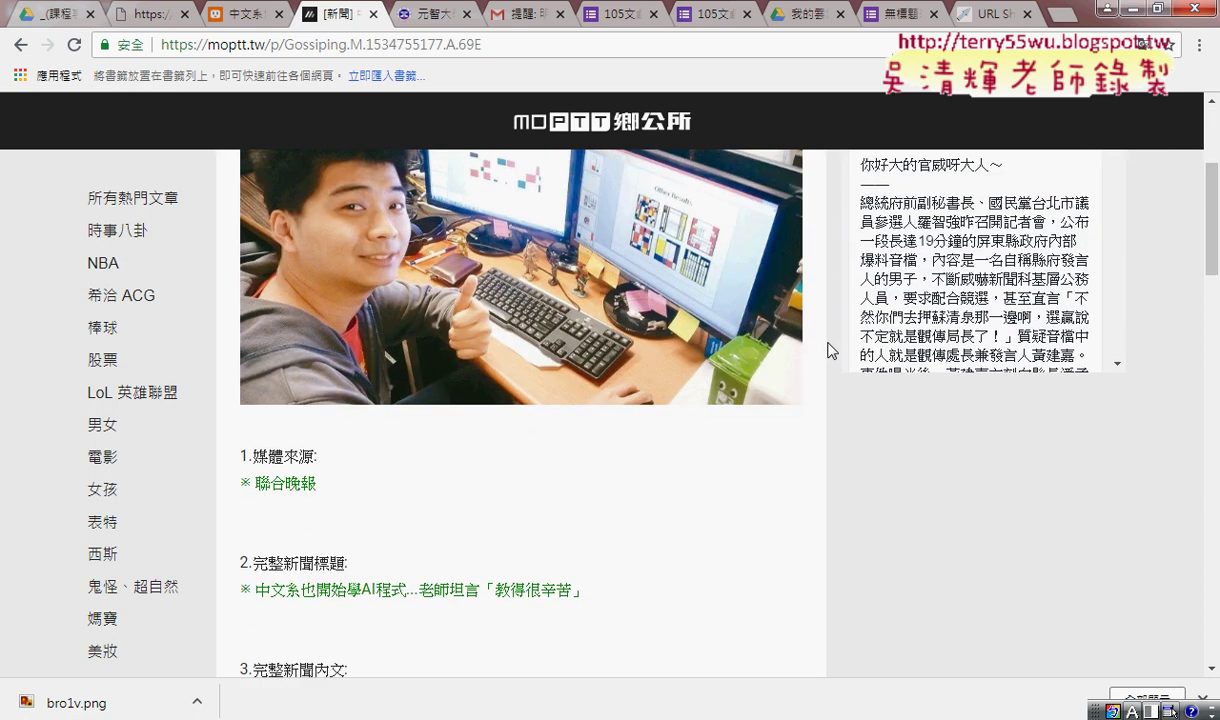
scroll(828, 350, "down", 2)
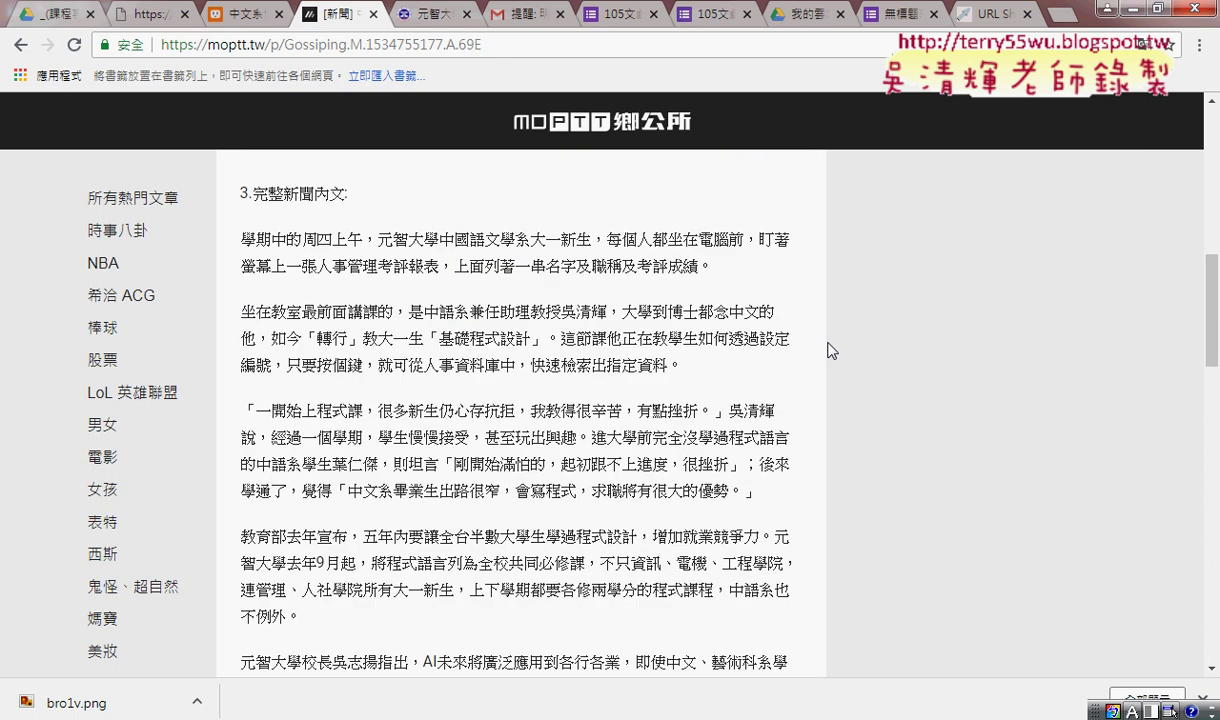
scroll(828, 350, "down", 2)
scroll(828, 350, "down", 4)
scroll(828, 350, "down", 5)
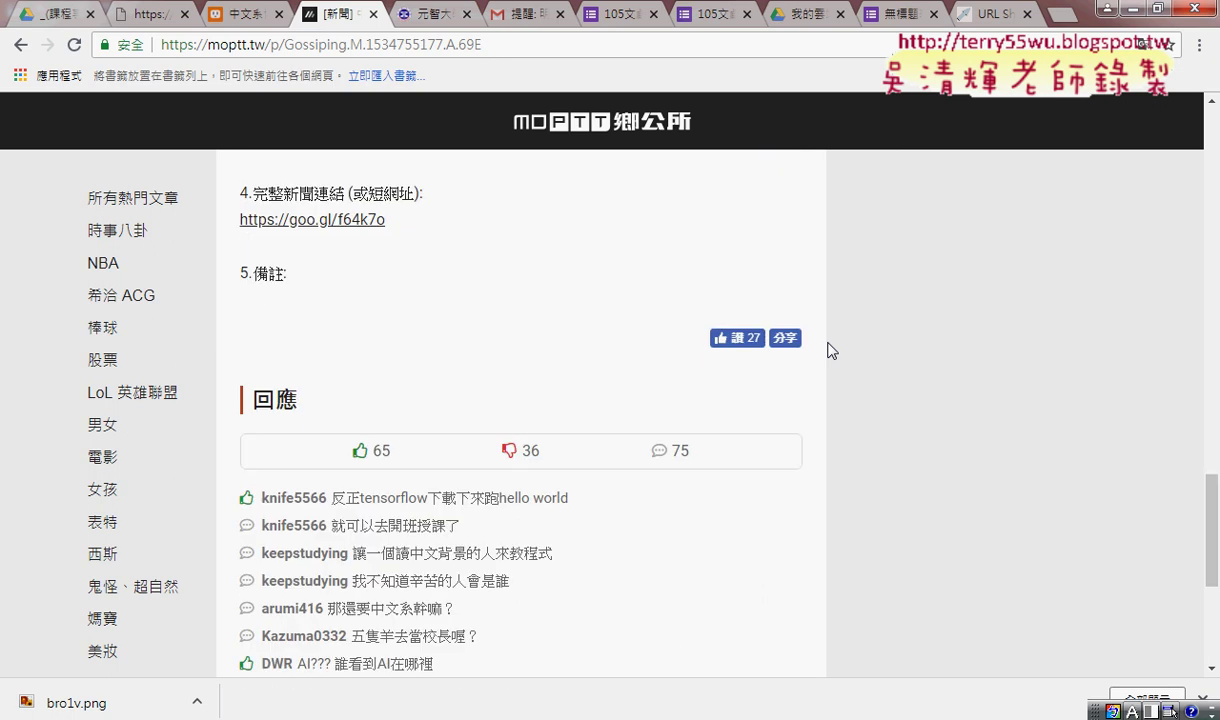
scroll(828, 350, "down", 1)
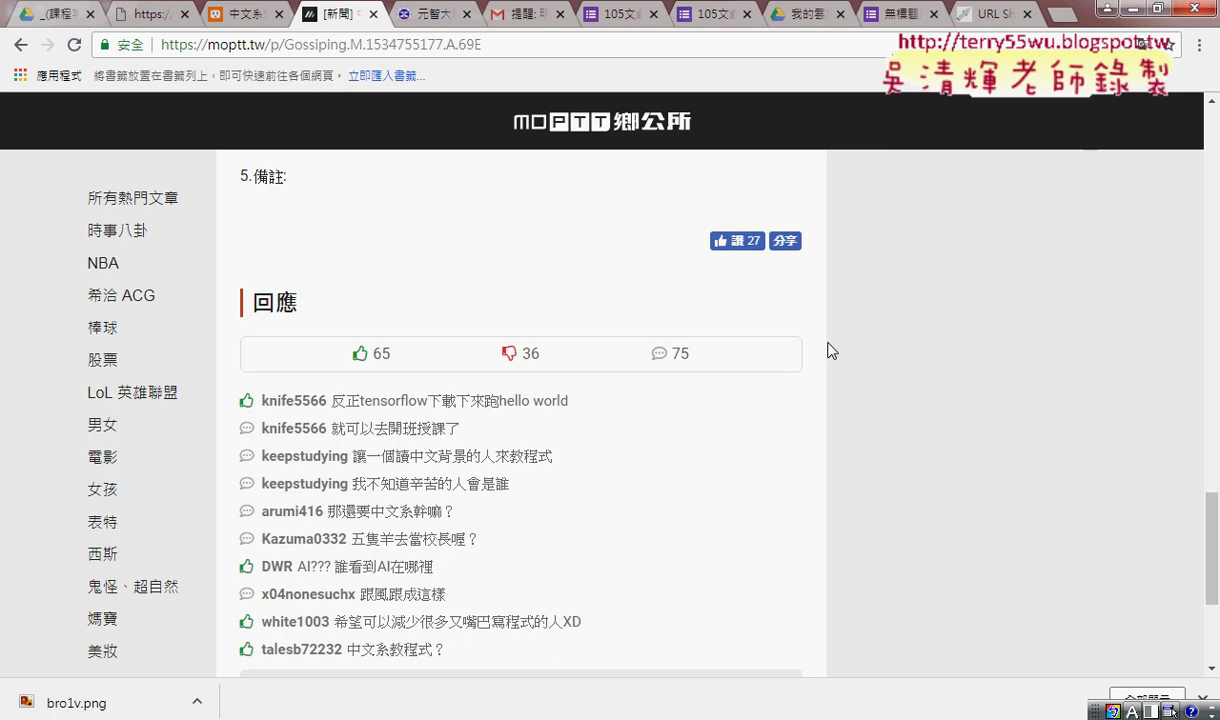
scroll(829, 349, "down", 2)
left_click(500, 490)
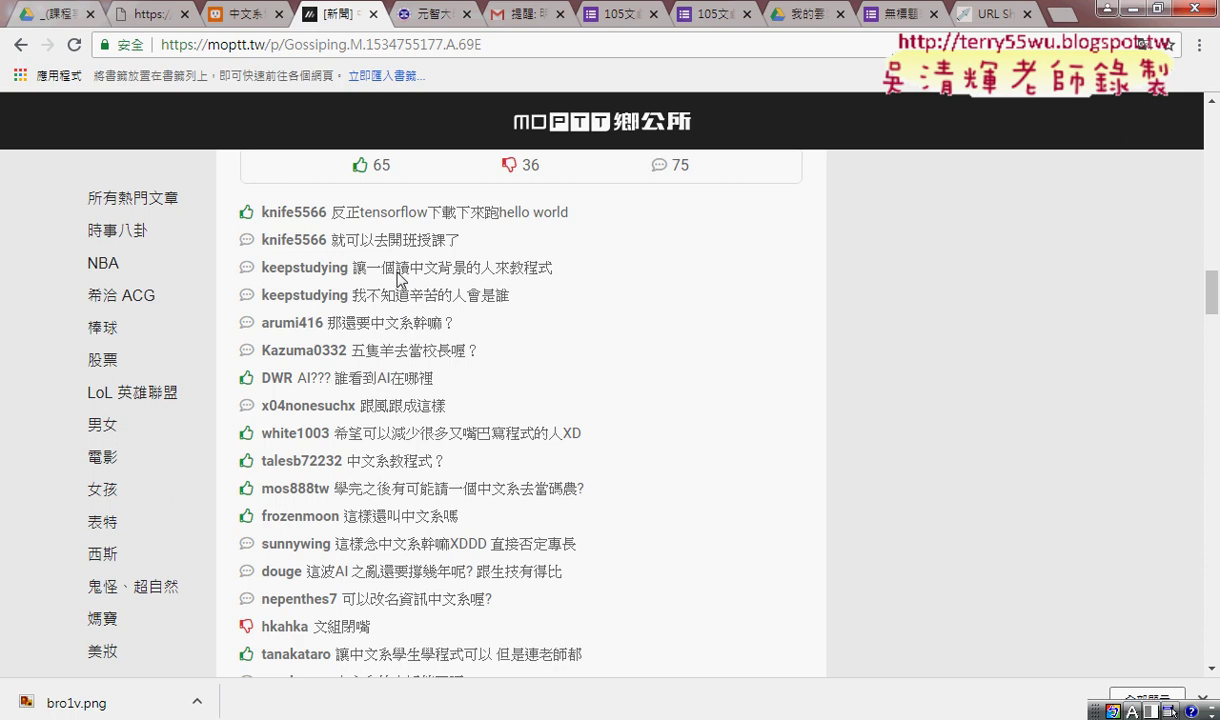
Step: Read the comments, marking 讀中文背景的人來教程式, 中文系去當碼農 and 中文系的太好笑了吧
left_click_drag(398, 268, 555, 272)
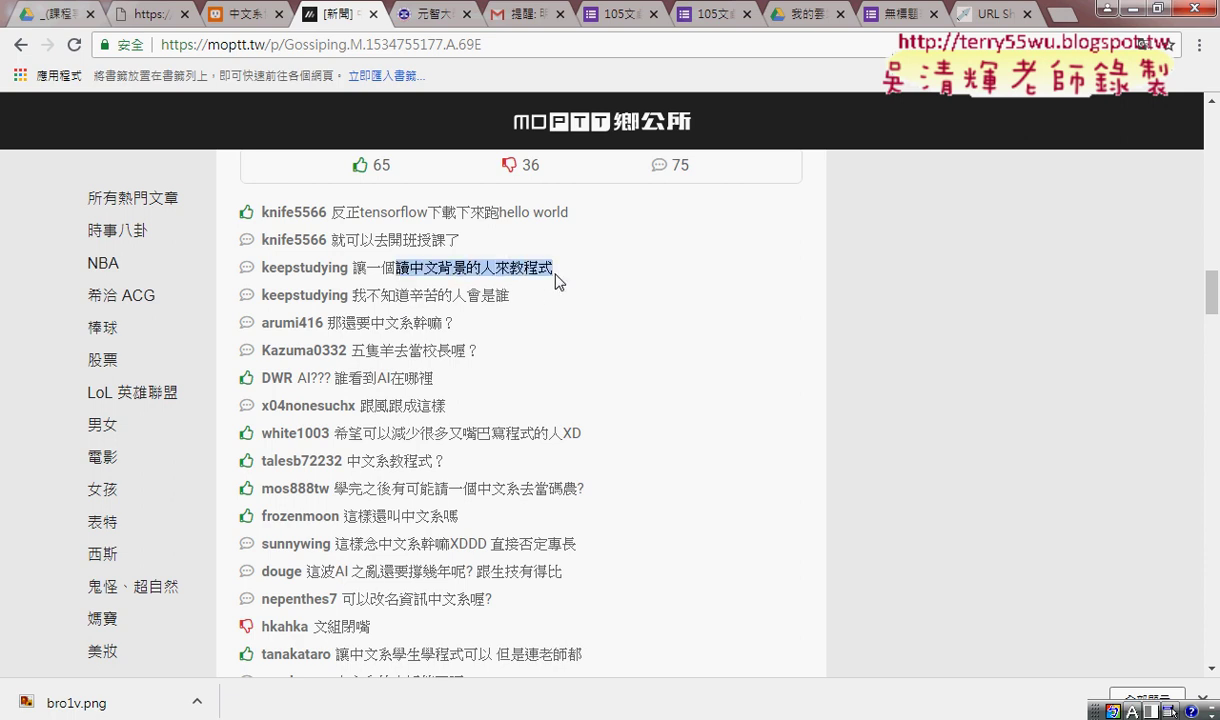
scroll(605, 299, "down", 1)
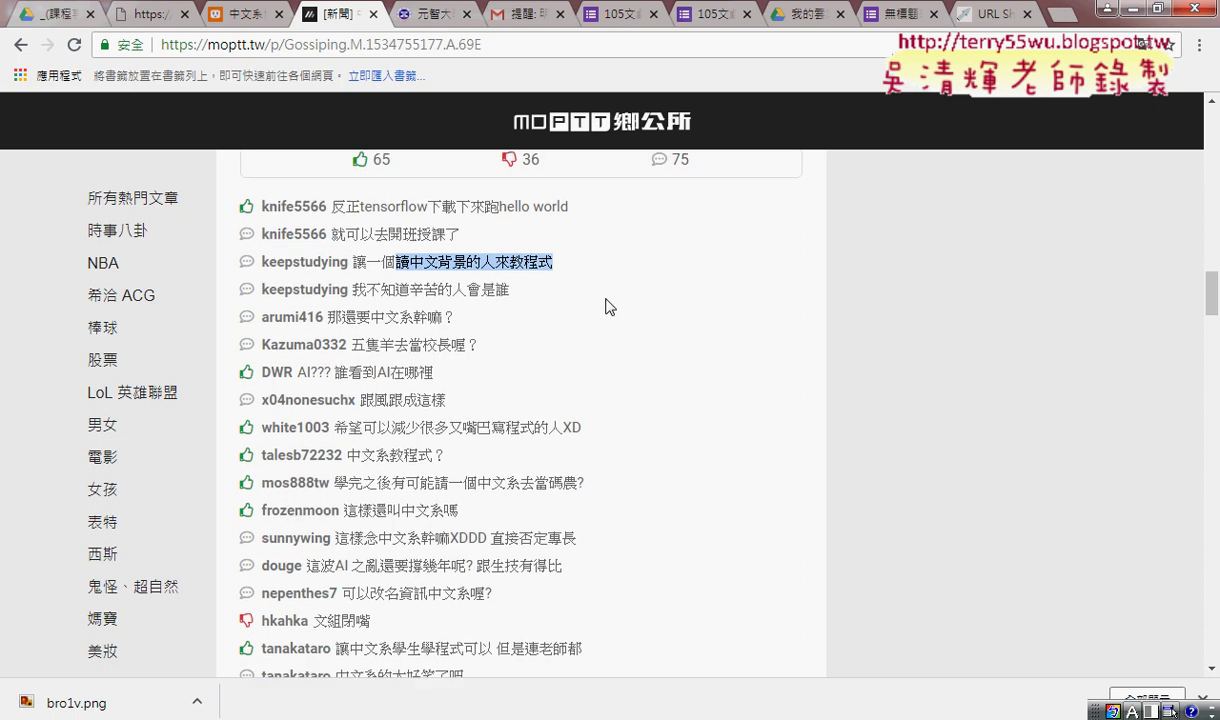
scroll(605, 299, "down", 1)
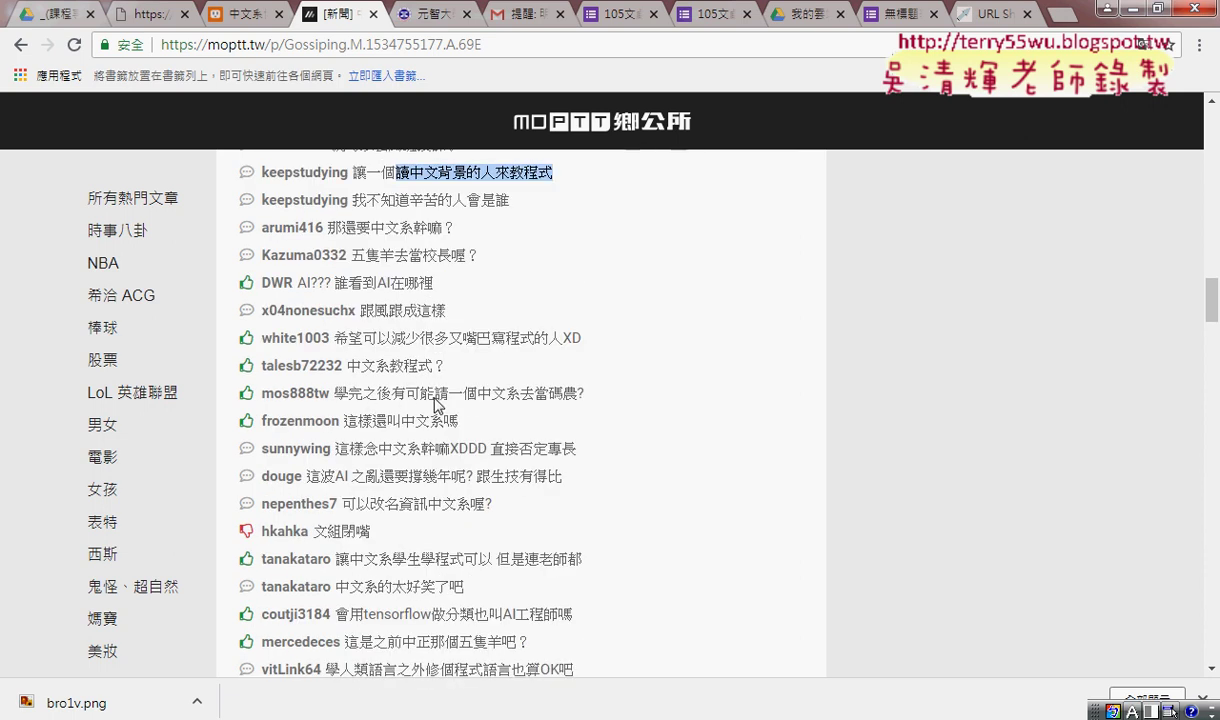
left_click_drag(477, 394, 575, 396)
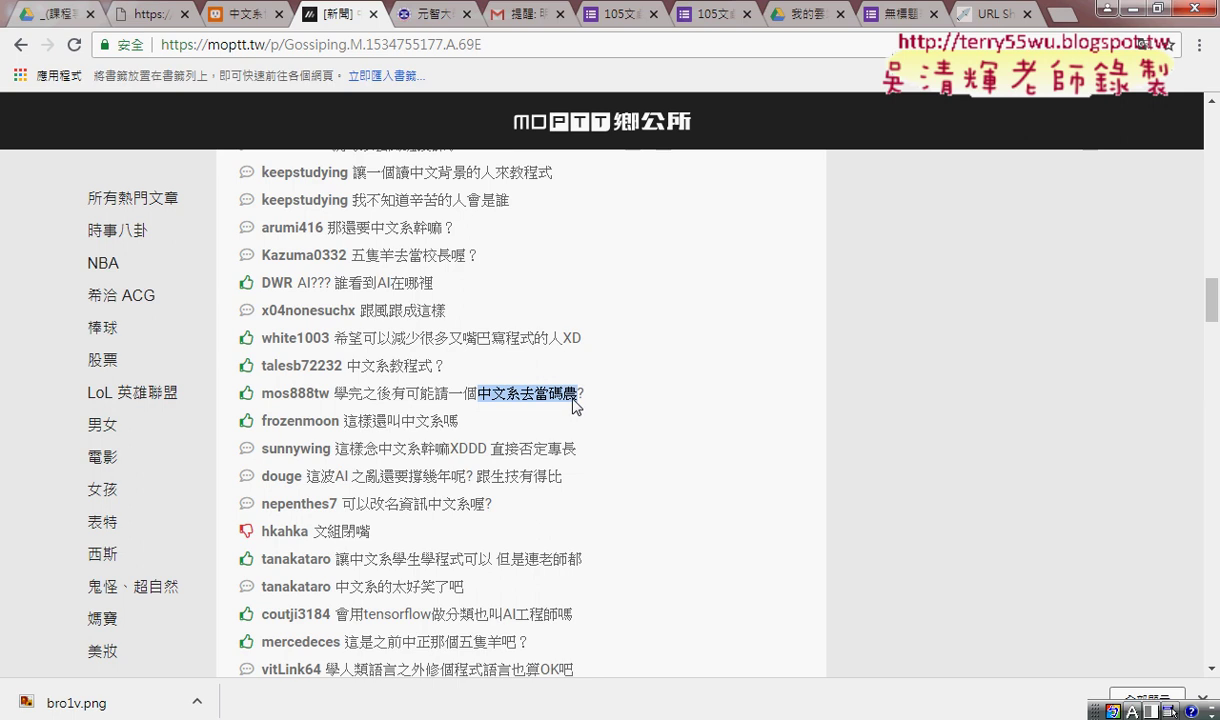
scroll(640, 385, "down", 1)
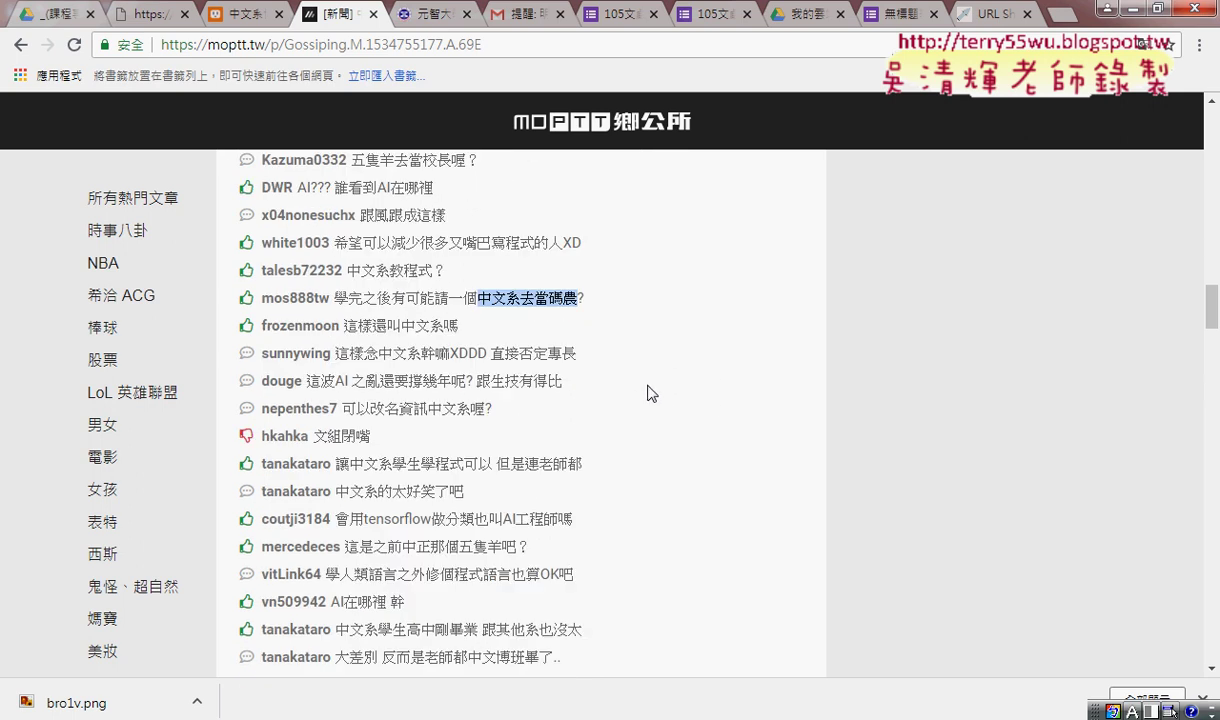
scroll(651, 393, "down", 1)
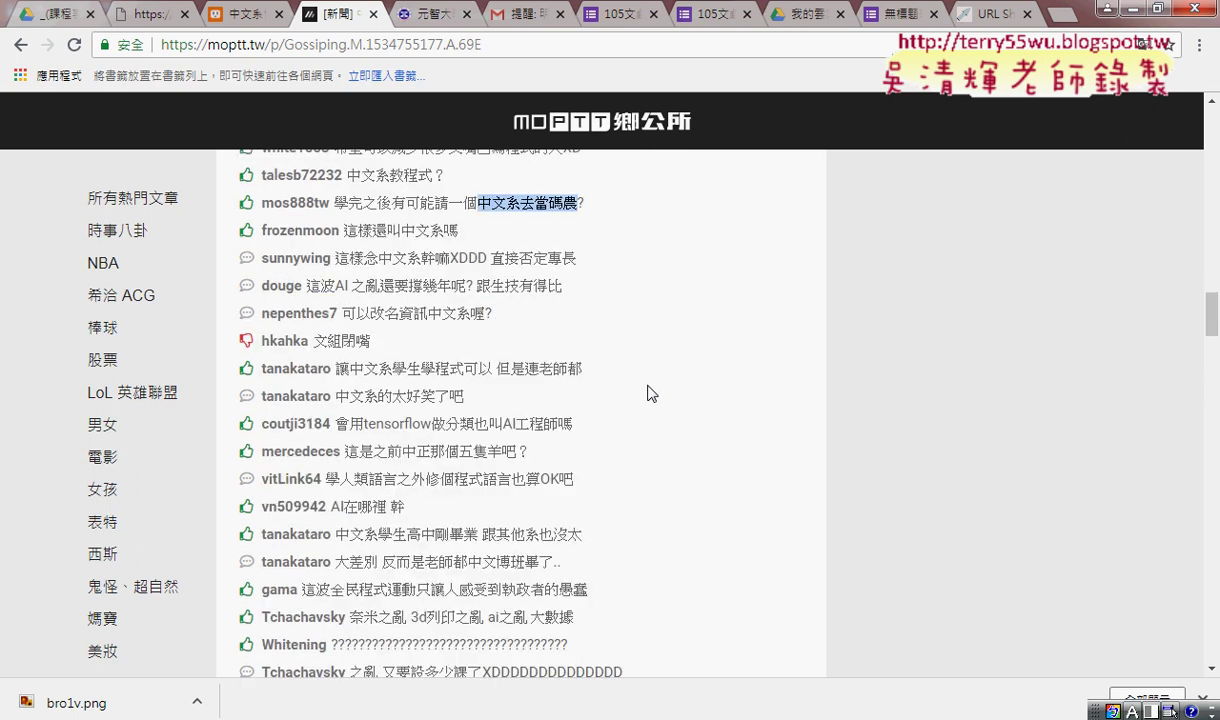
left_click_drag(336, 396, 463, 404)
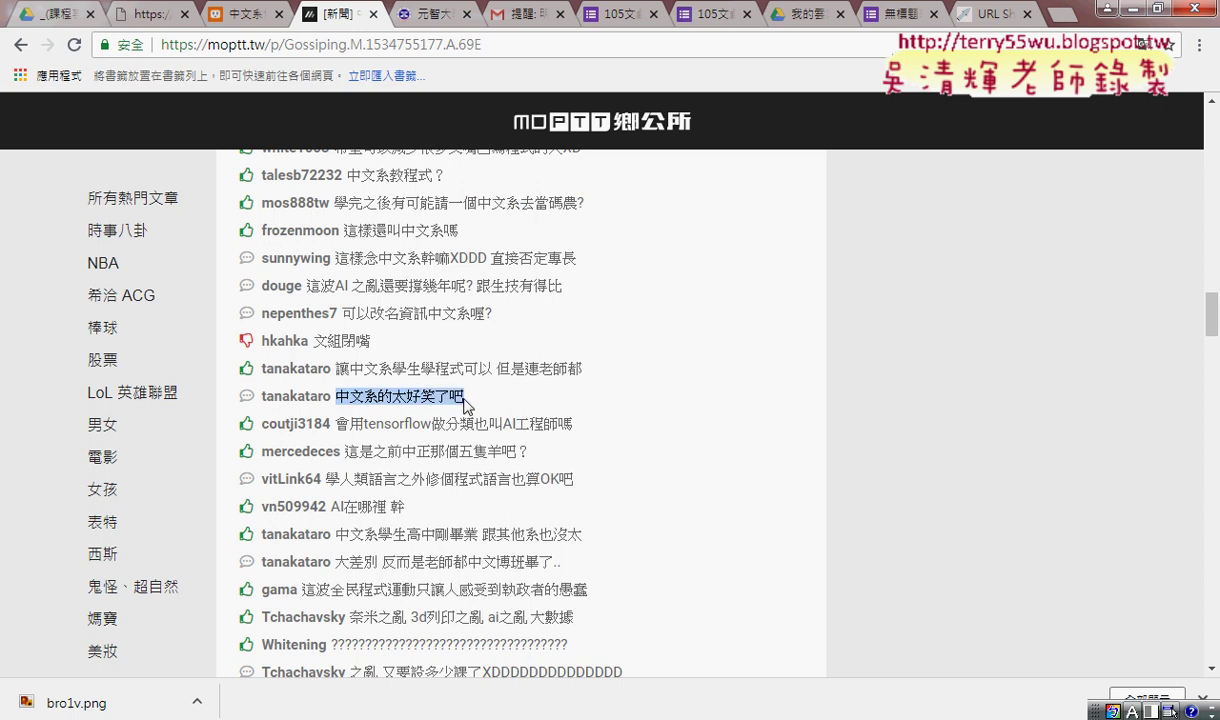
scroll(510, 430, "down", 1)
scroll(563, 463, "down", 2)
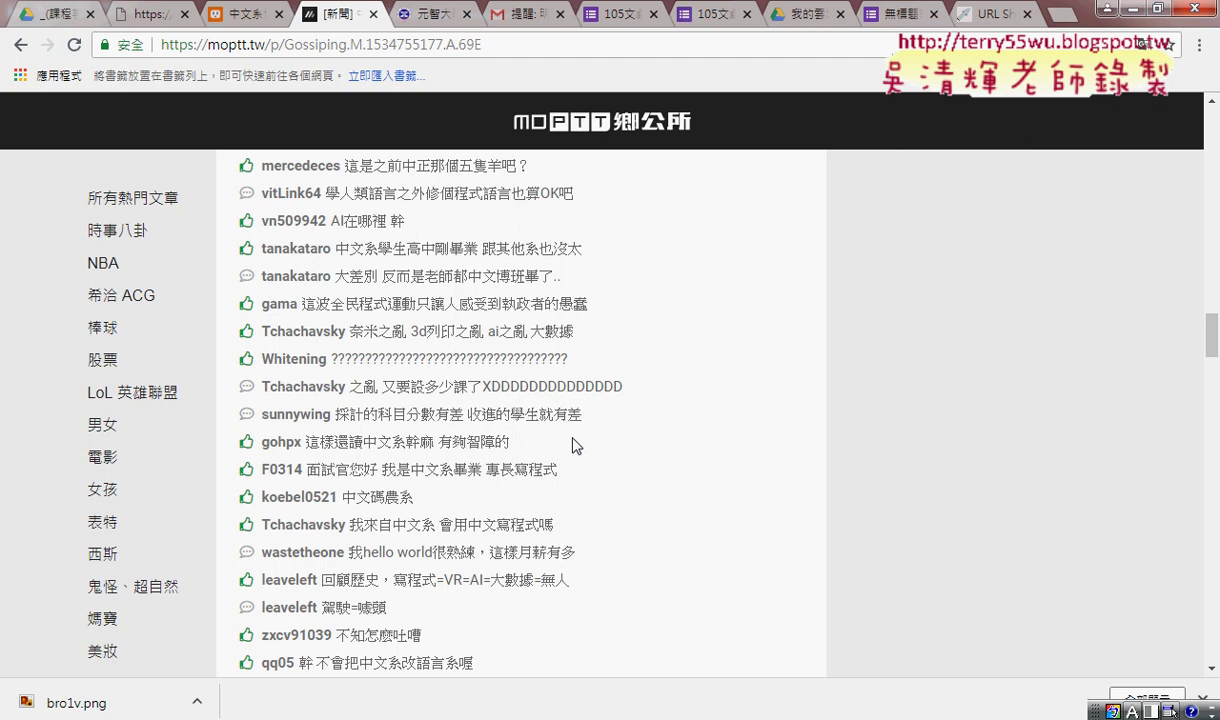
Step: Glance over the 105文獻 survey's pie-chart response summary, then return to the udn 中文系博士改教程式設計 article
left_click(707, 14)
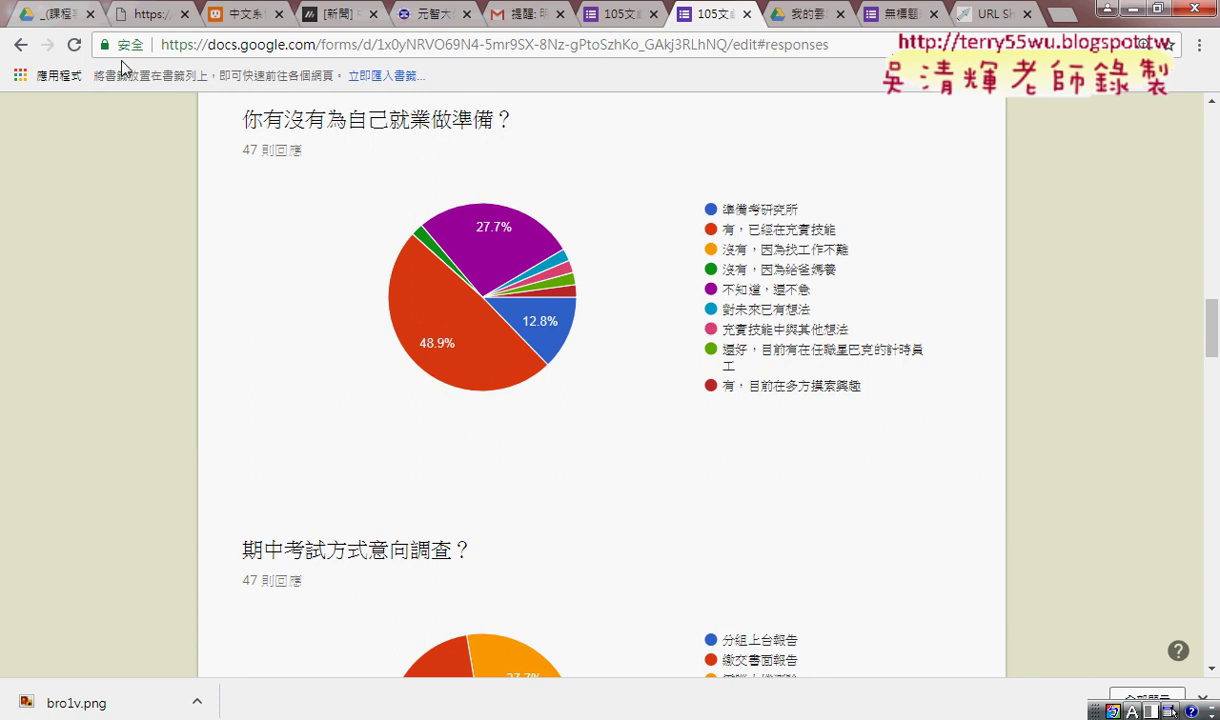
left_click(240, 22)
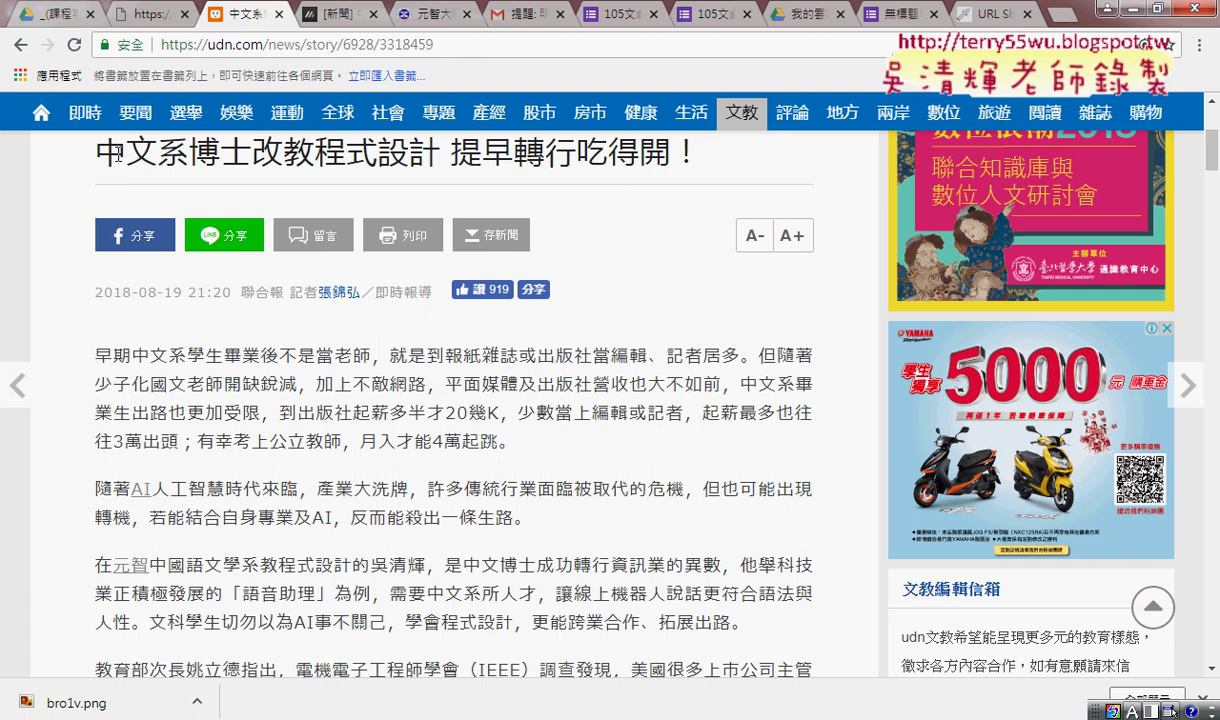
Step: Highlight 中文系博士改教程式設計 in udn, then bring the MoPTT repost to its top and highlight 中文系也開始學AI程式
left_click_drag(94, 152, 438, 152)
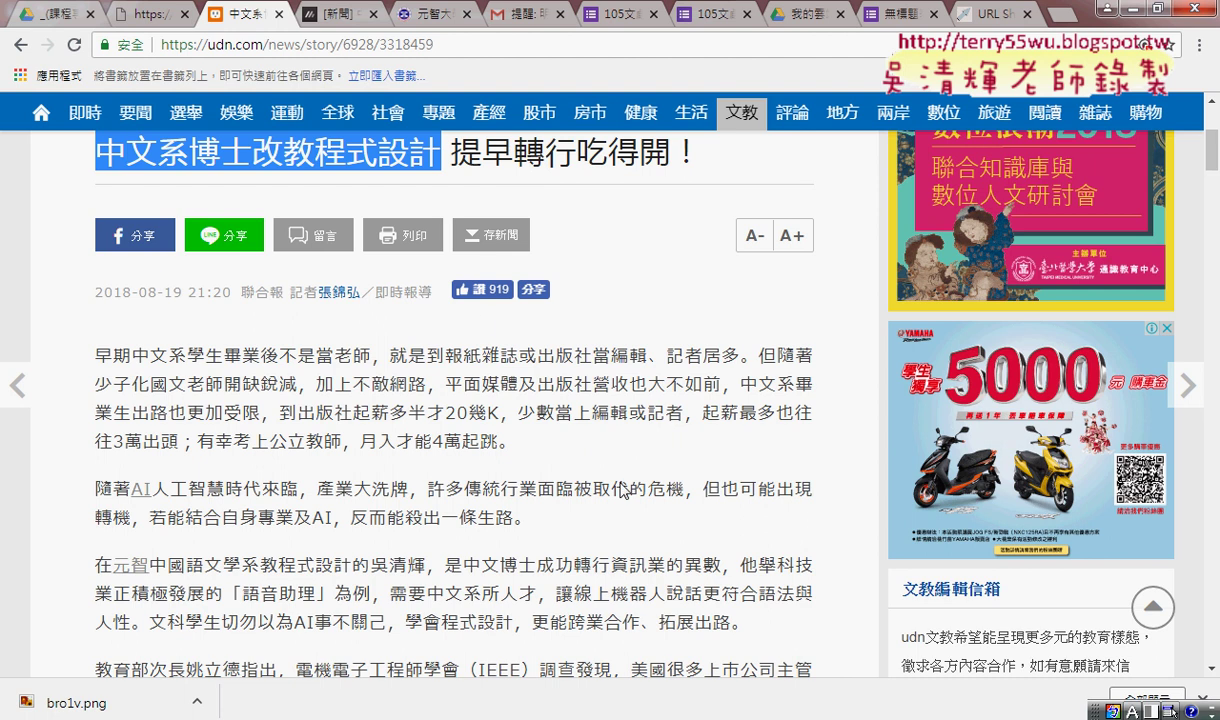
left_click(328, 19)
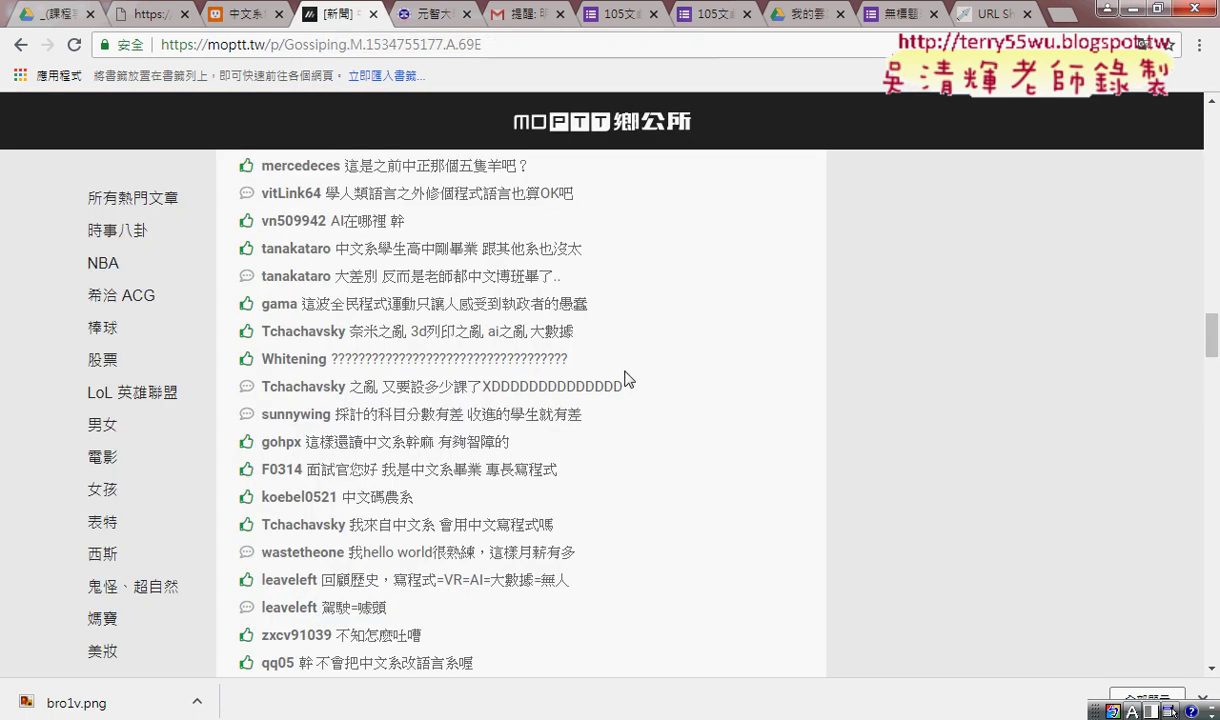
scroll(626, 376, "up", 5)
scroll(631, 374, "up", 5)
scroll(615, 360, "up", 10)
scroll(601, 349, "up", 3)
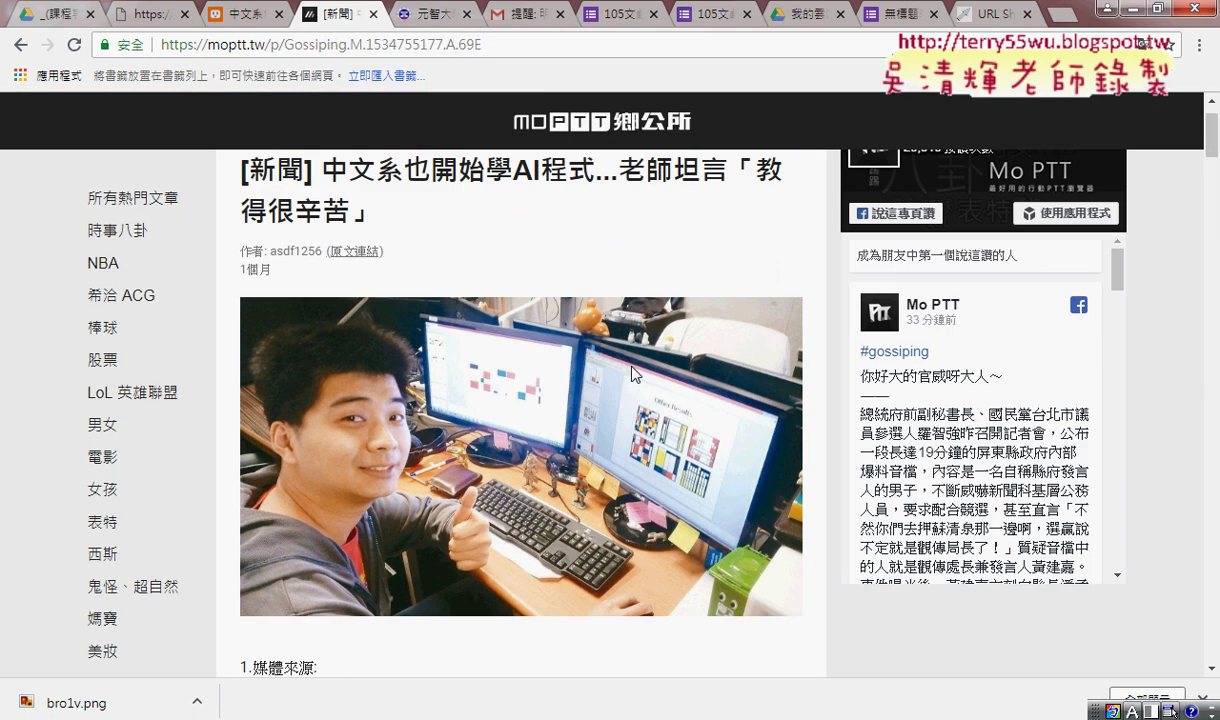
scroll(601, 349, "up", 1)
left_click_drag(320, 243, 589, 257)
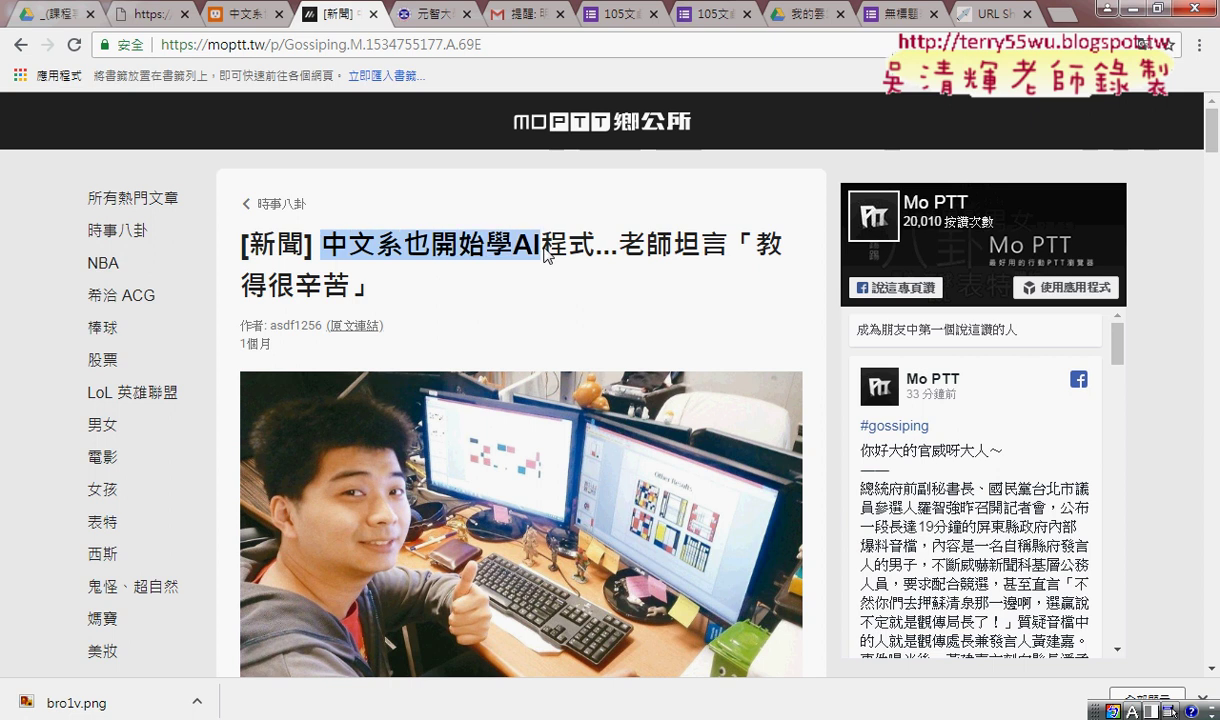